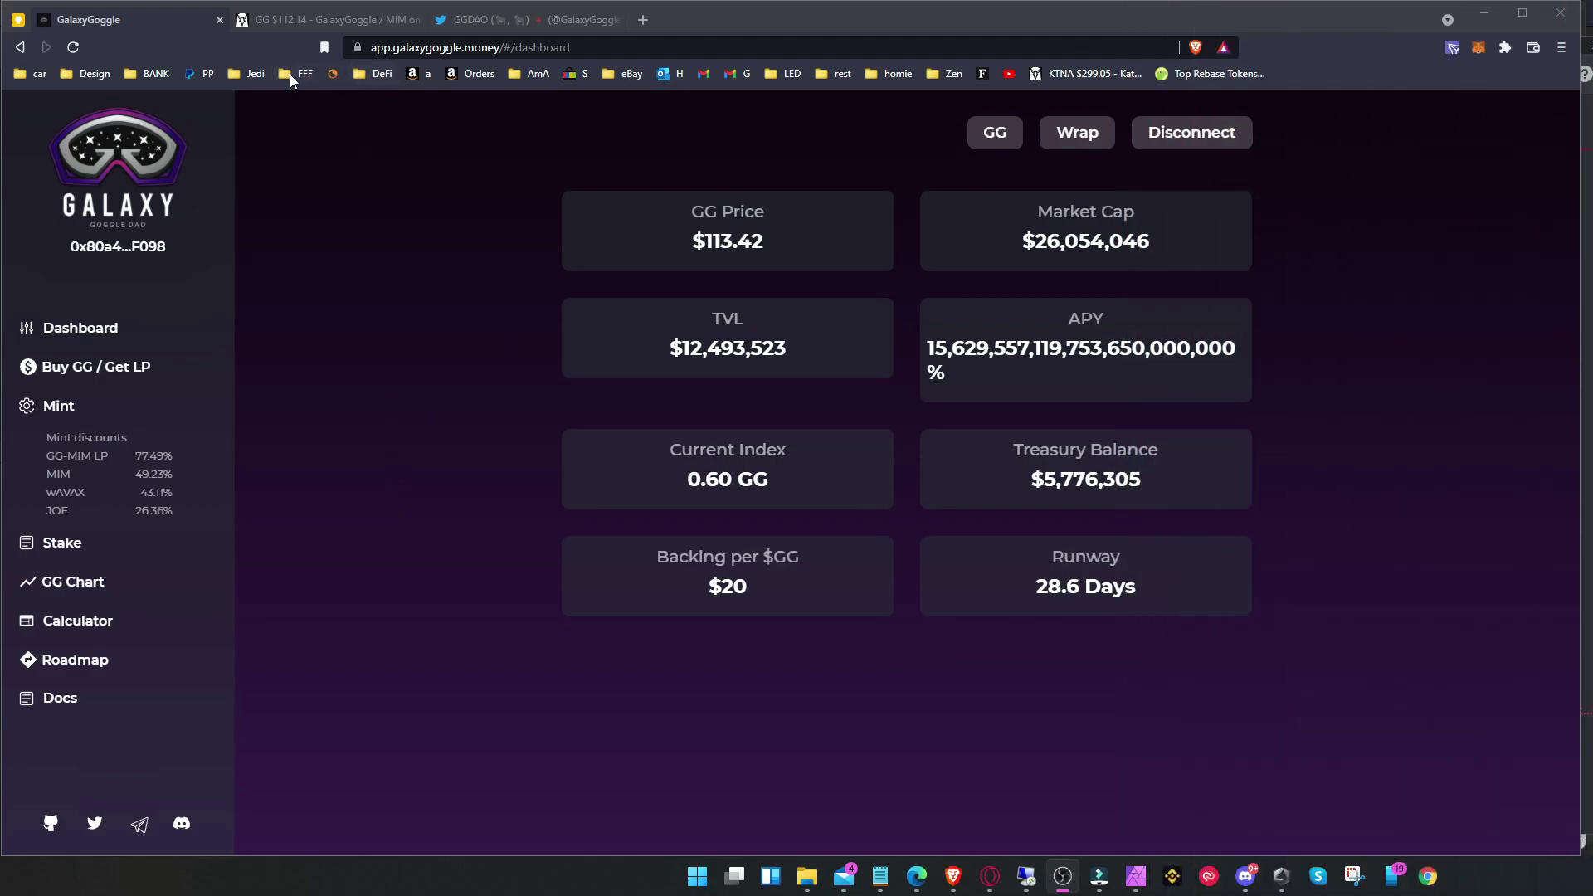
Step: Browse the saved DeFi bookmarks list and highlight the full APY figure
left_click(378, 76)
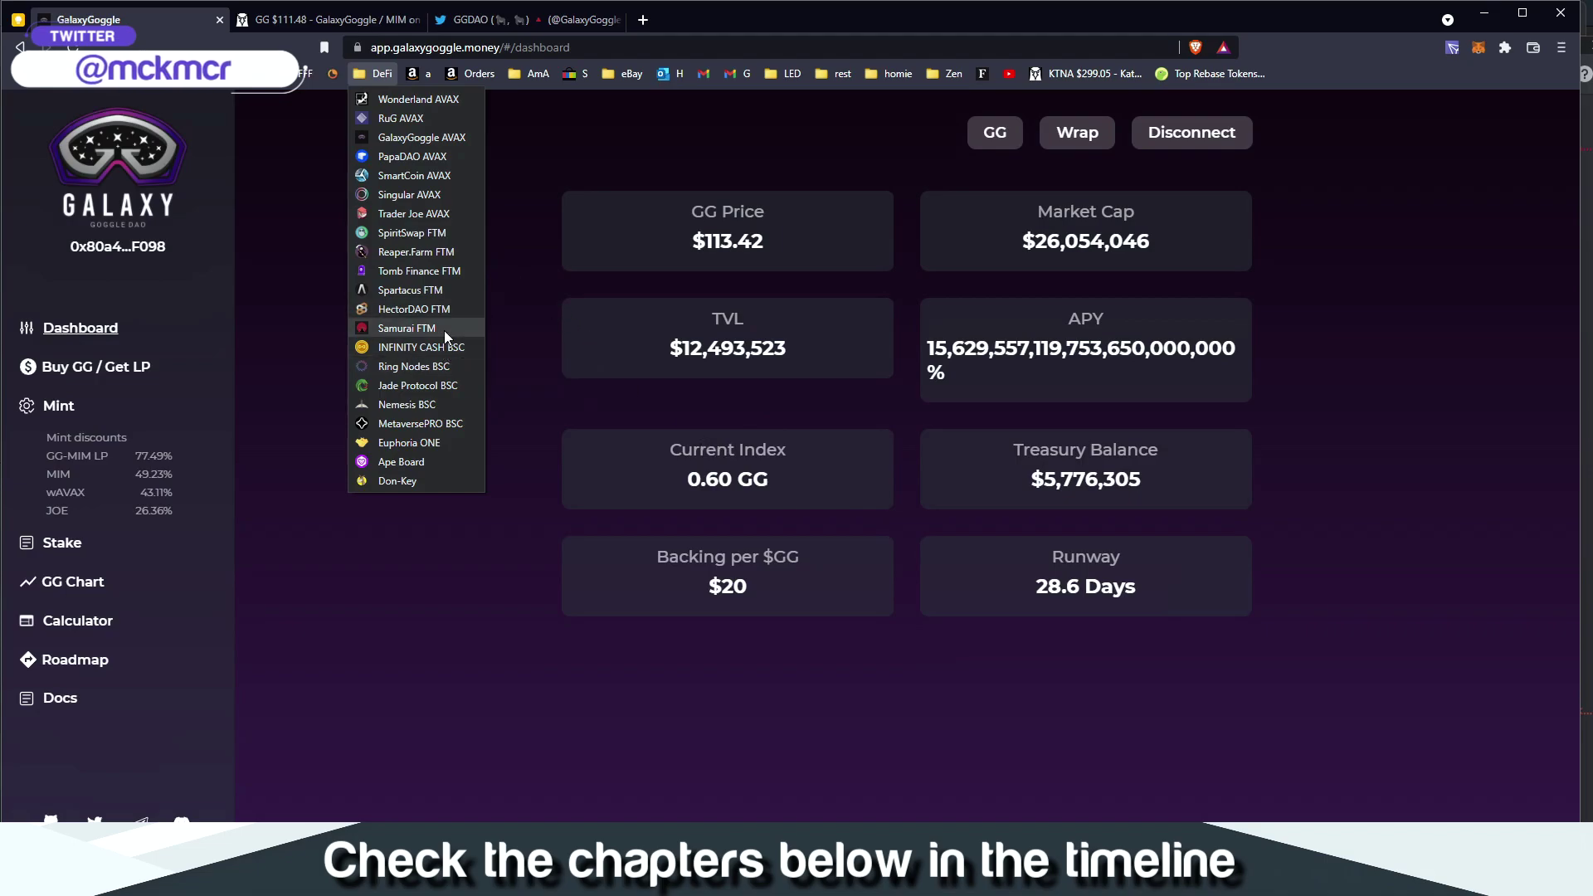
mouse_move(531, 73)
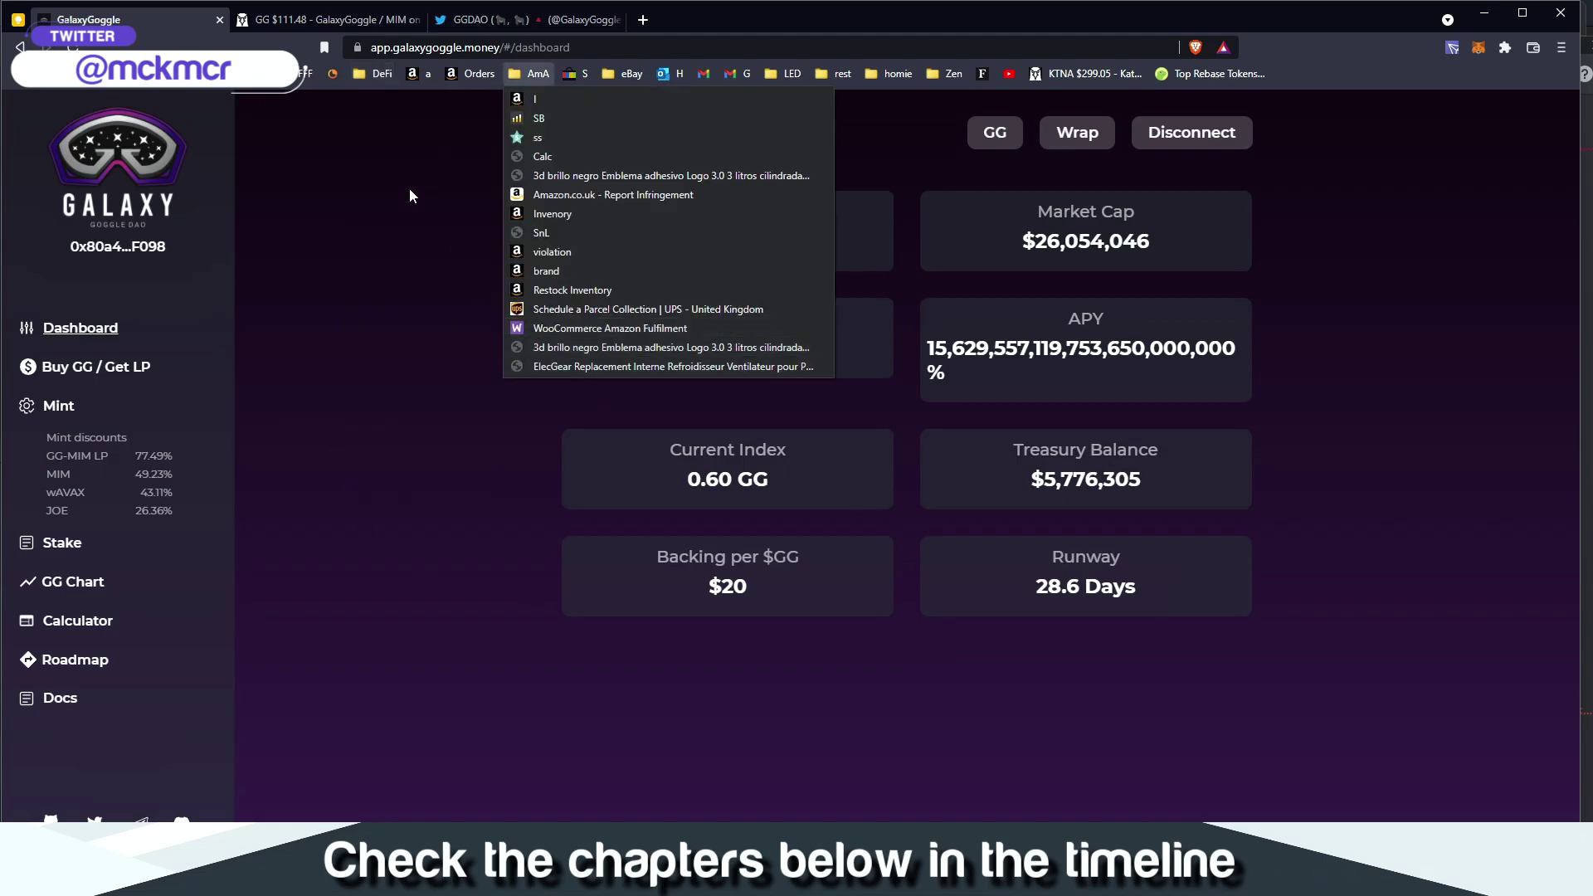
left_click(340, 238)
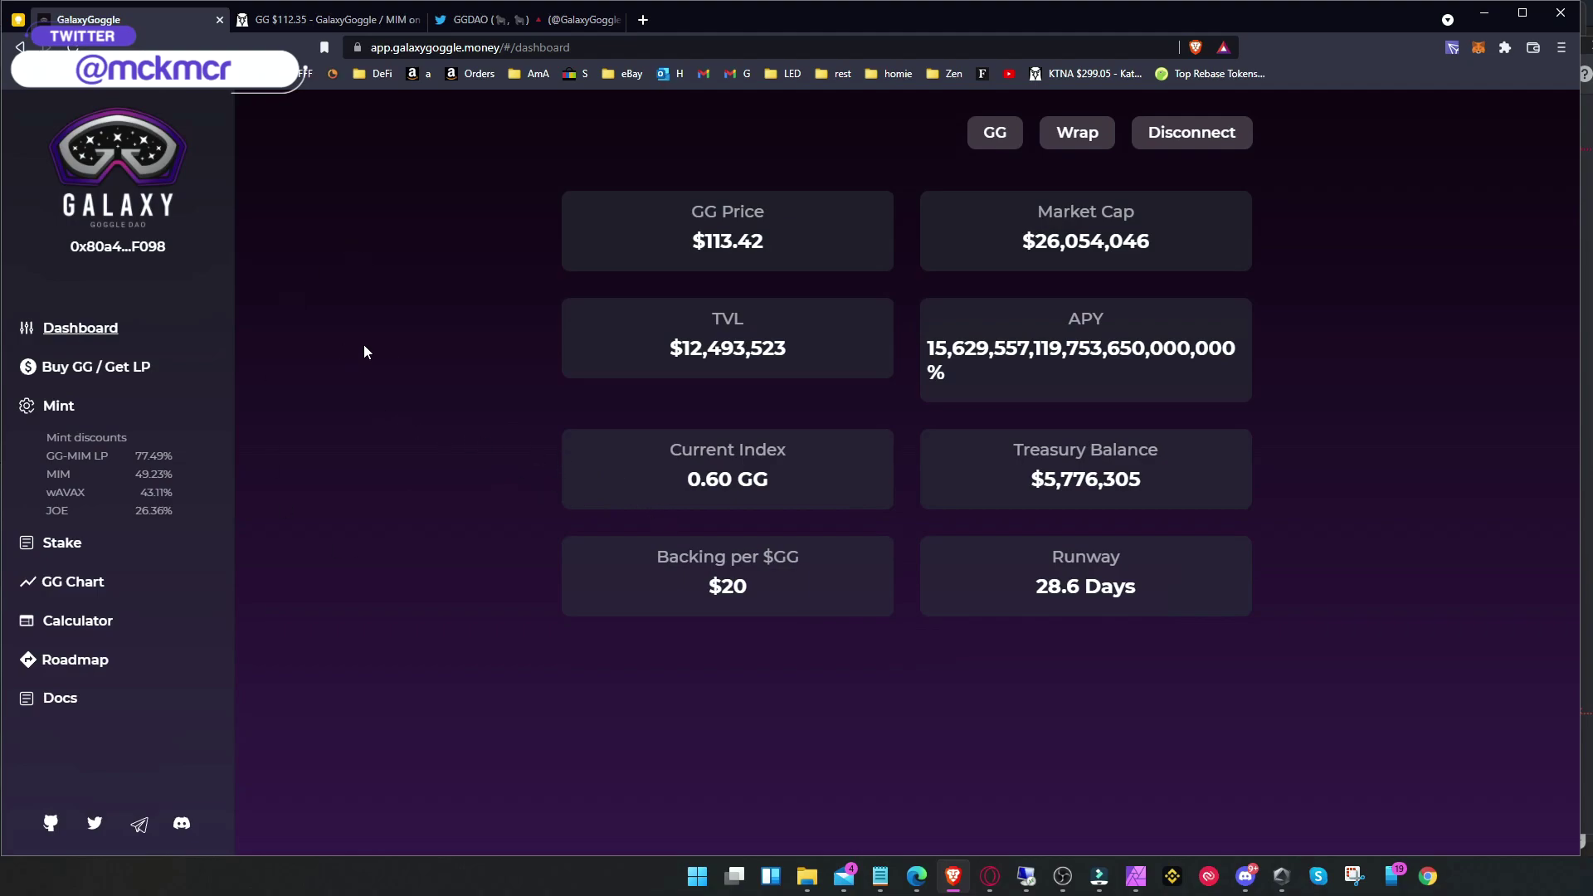
left_click(378, 73)
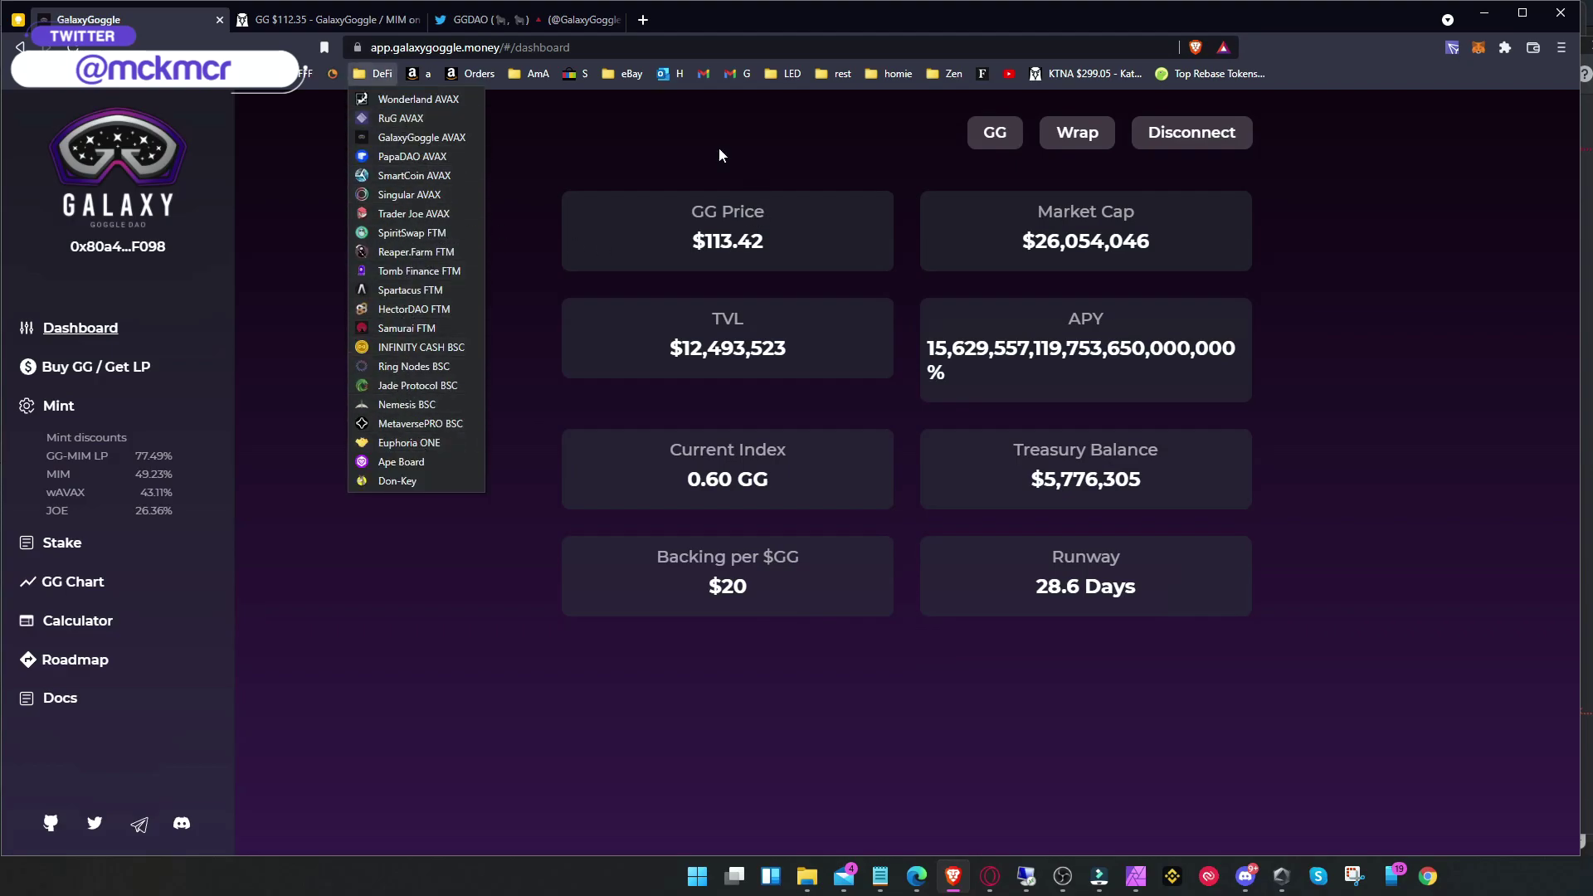
left_click(848, 204)
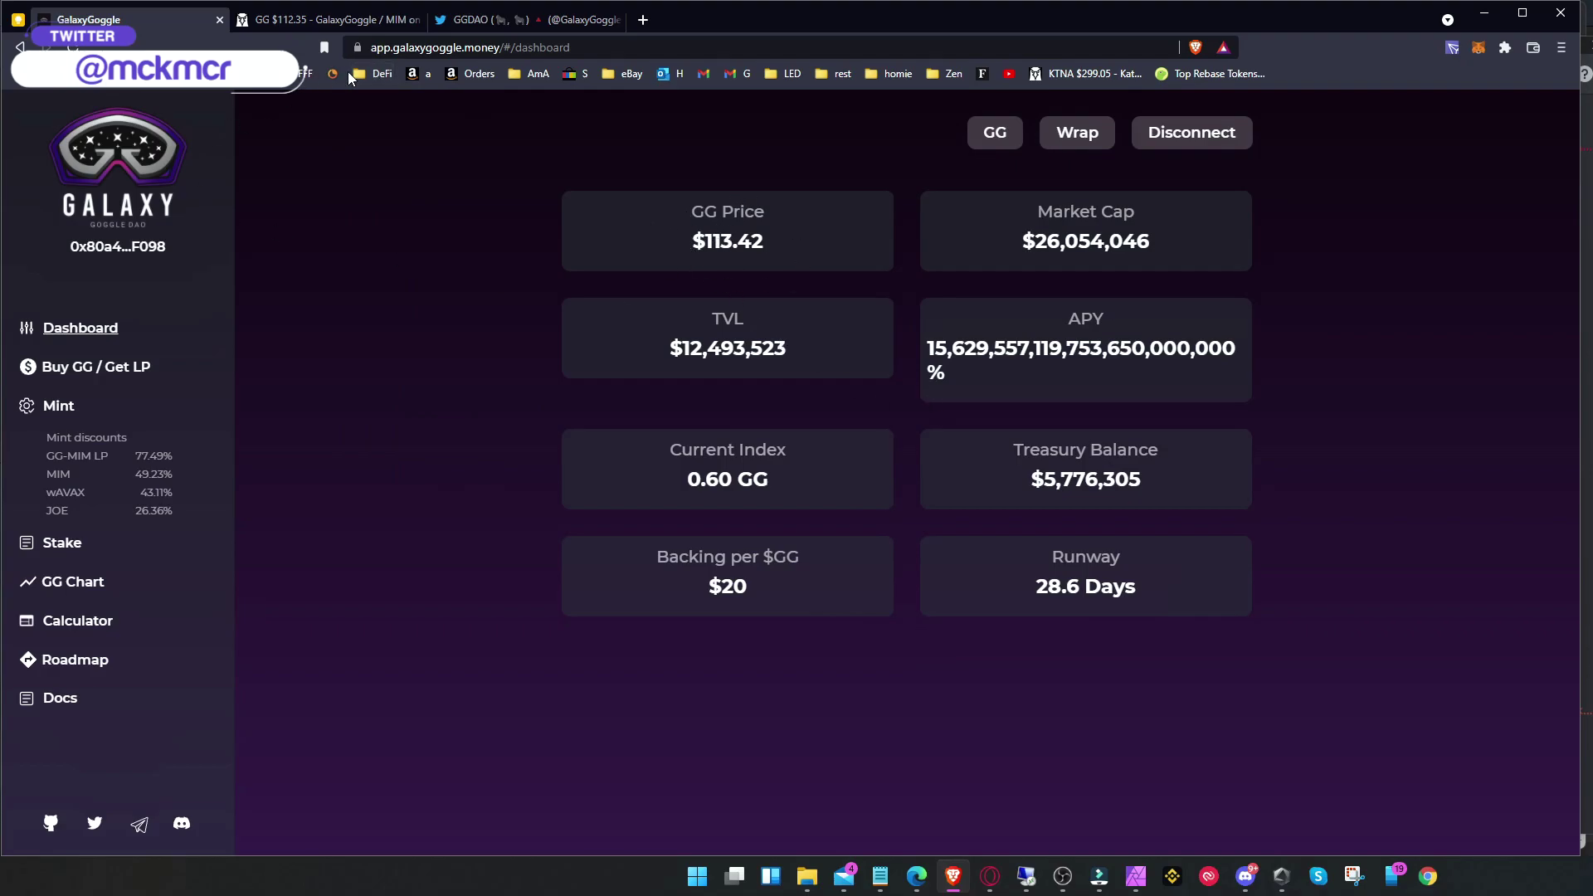
left_click(365, 73)
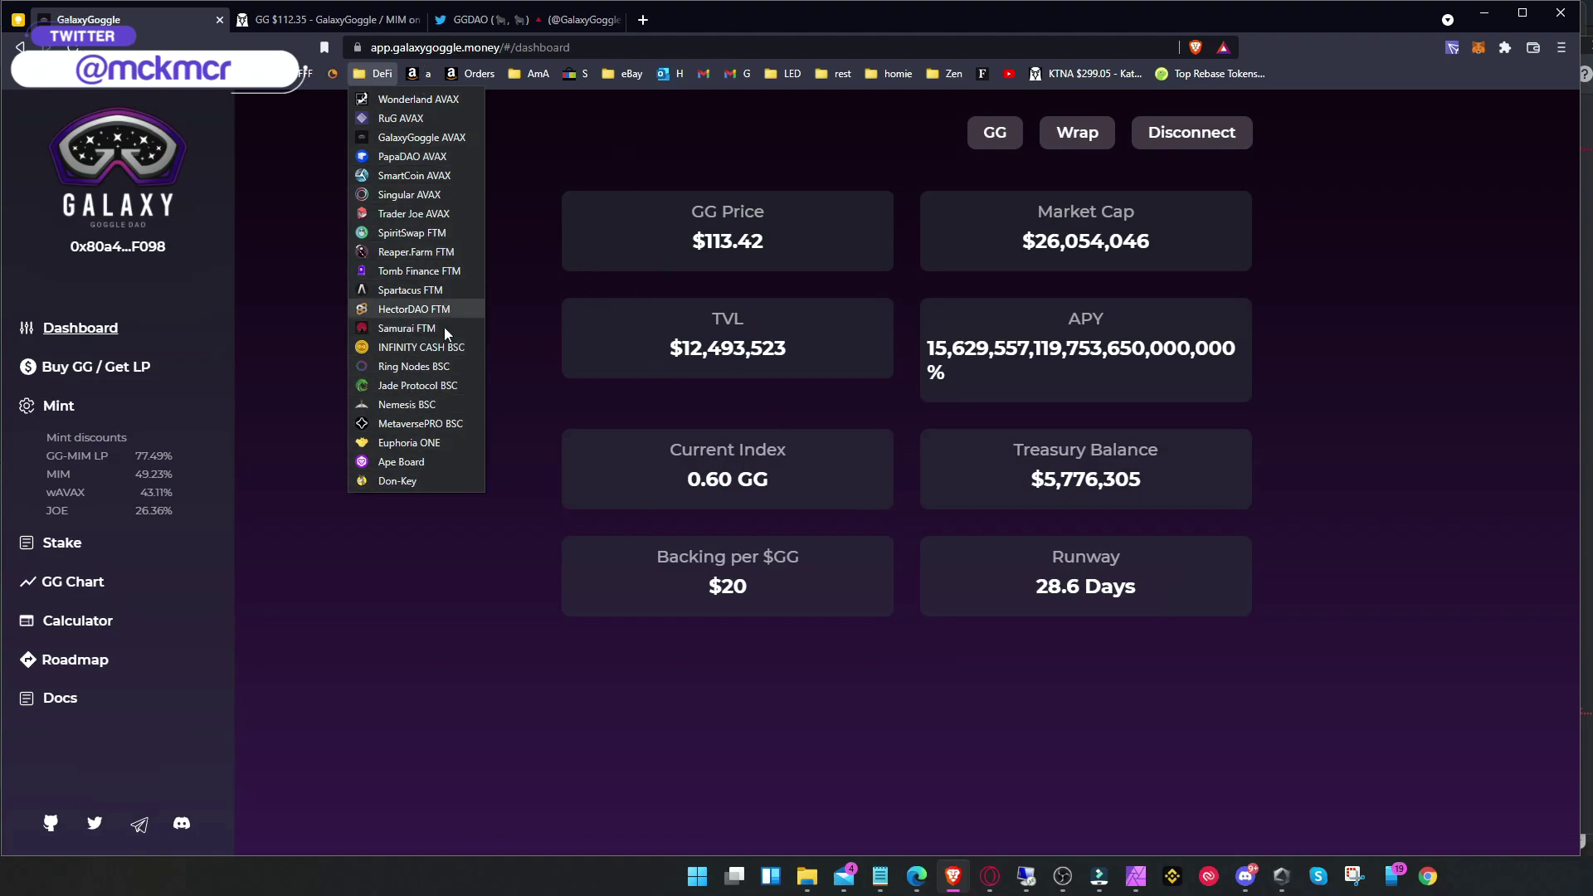
left_click(539, 265)
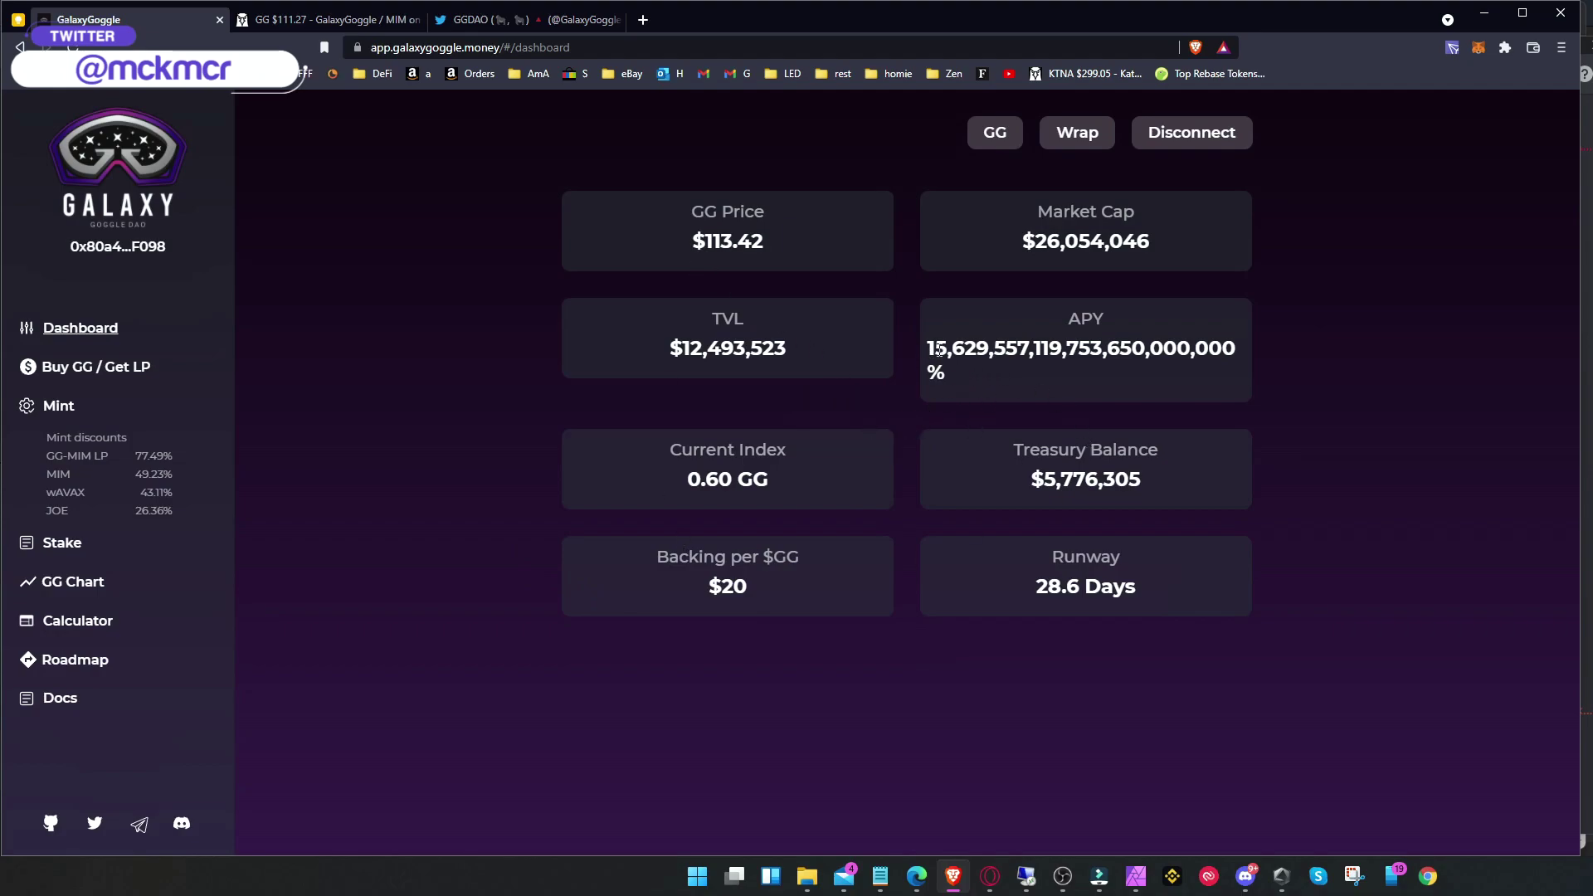
left_click_drag(927, 349, 1257, 355)
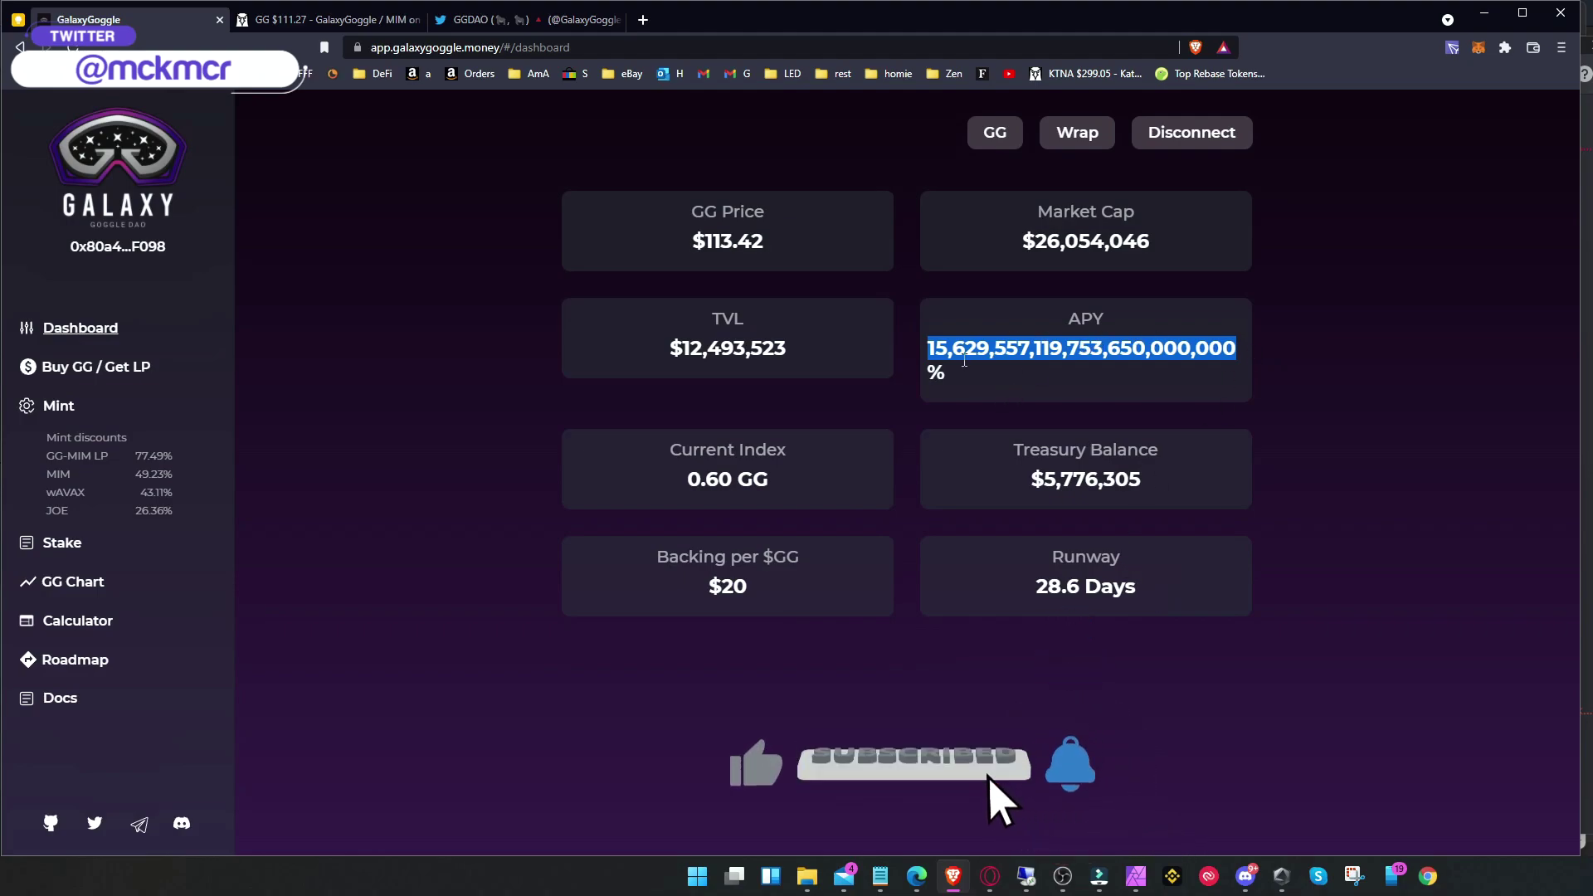
Step: On the GG Stake page, highlight the 1.453885 sGG staked balance and 89.0729% five-day ROI
left_click(51, 545)
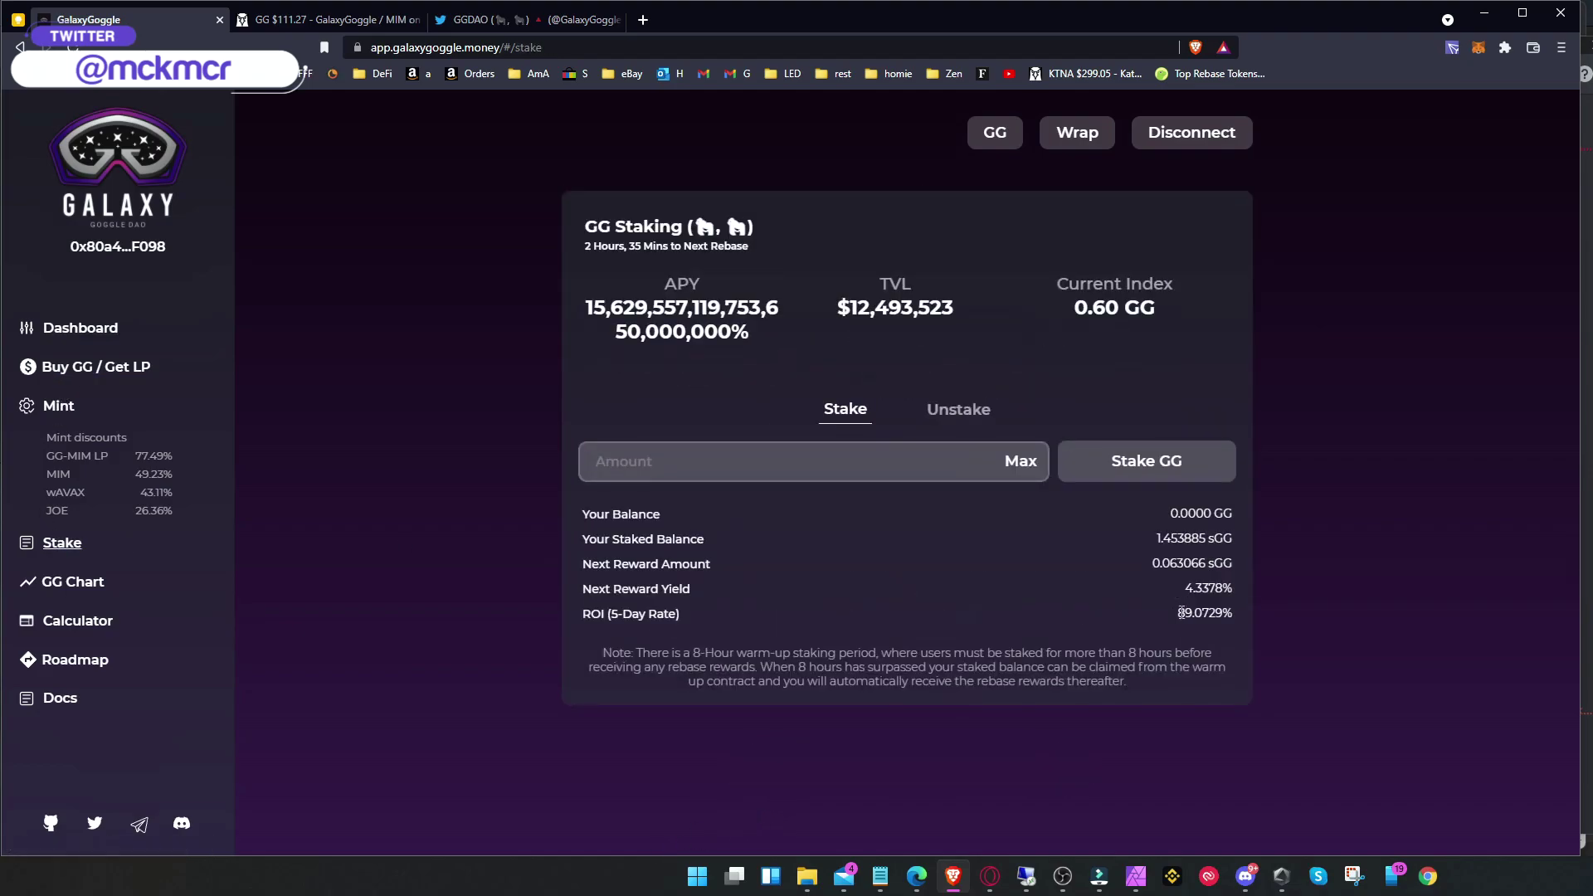
left_click_drag(1181, 613, 1225, 612)
left_click_drag(1156, 538, 1207, 538)
left_click_drag(1176, 615, 1235, 616)
left_click(380, 73)
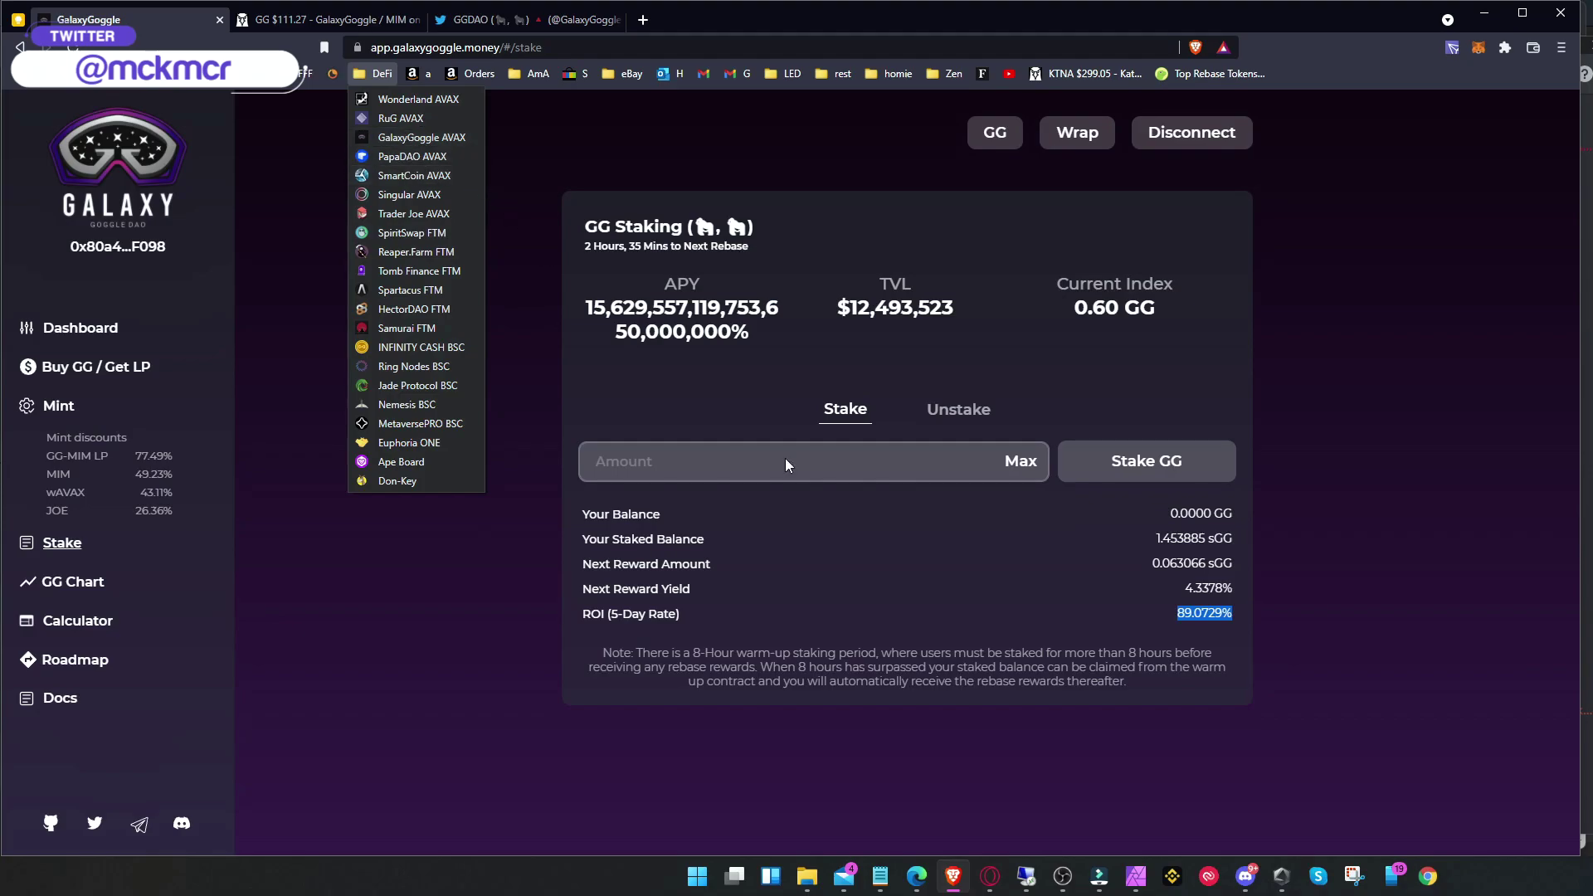
left_click(1184, 540)
left_click_drag(1157, 537, 1207, 535)
left_click_drag(1178, 618, 1236, 617)
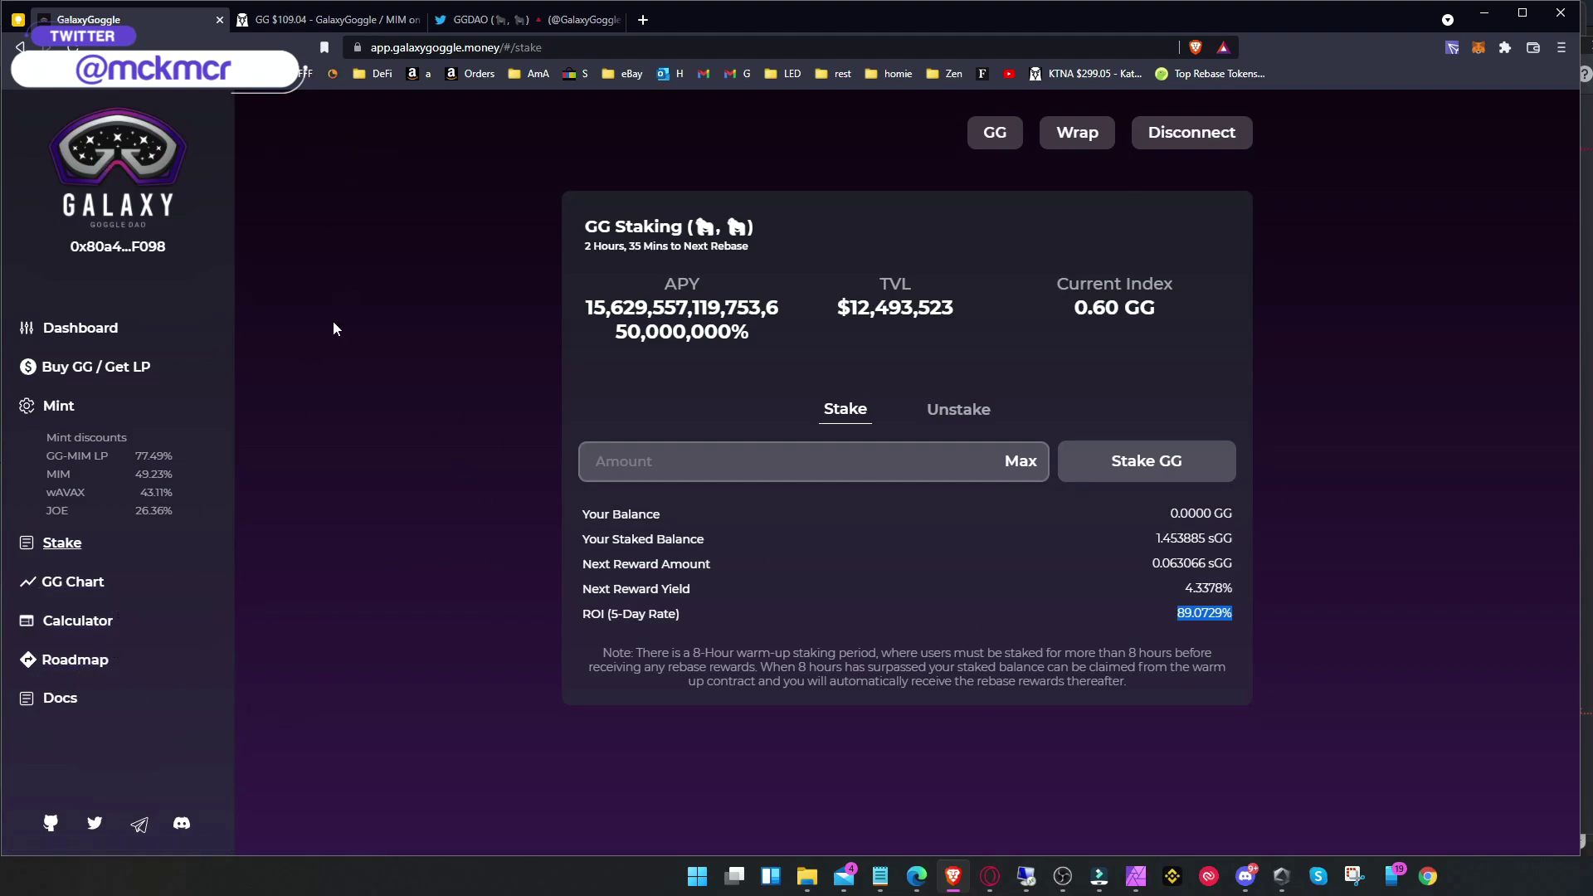
Step: In a new tab, open the RuG AVAX staking site from the DeFi bookmarks
left_click(643, 20)
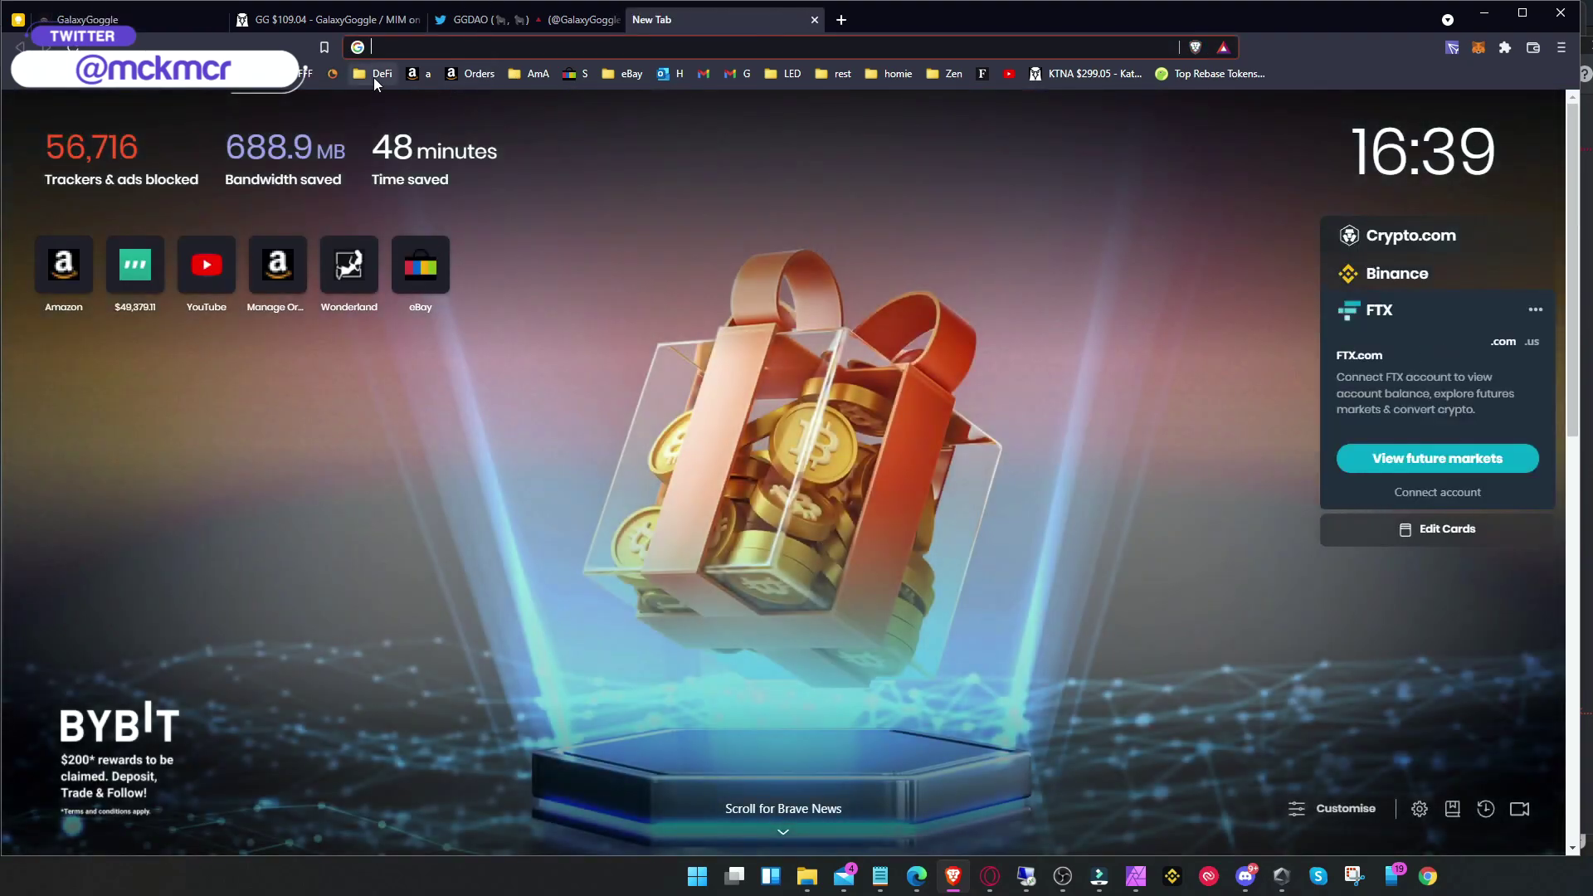
left_click(374, 78)
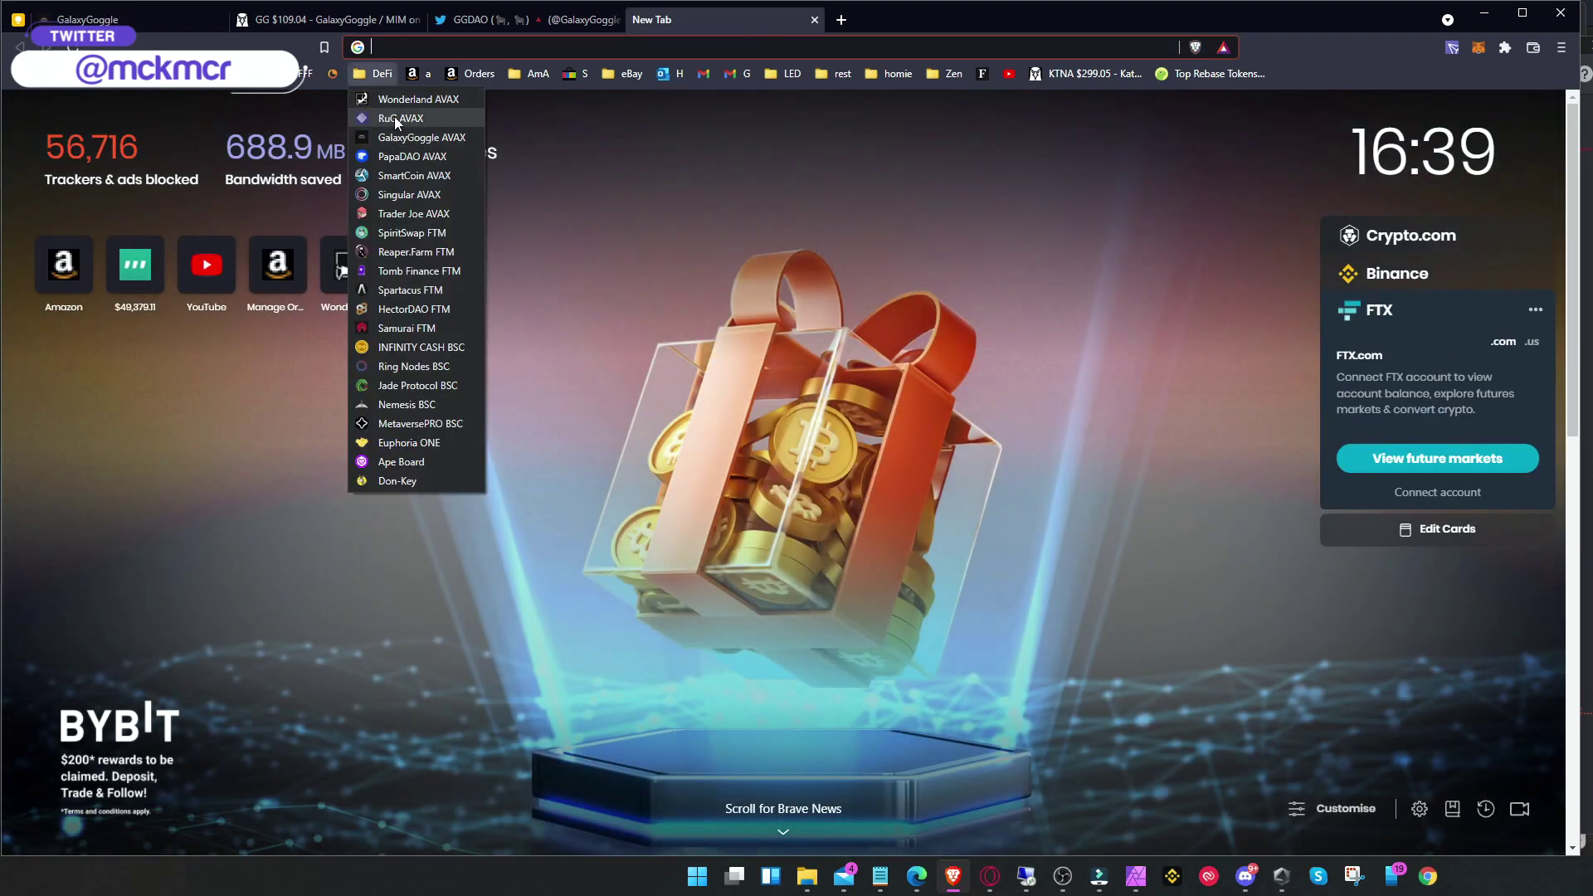
left_click(395, 116)
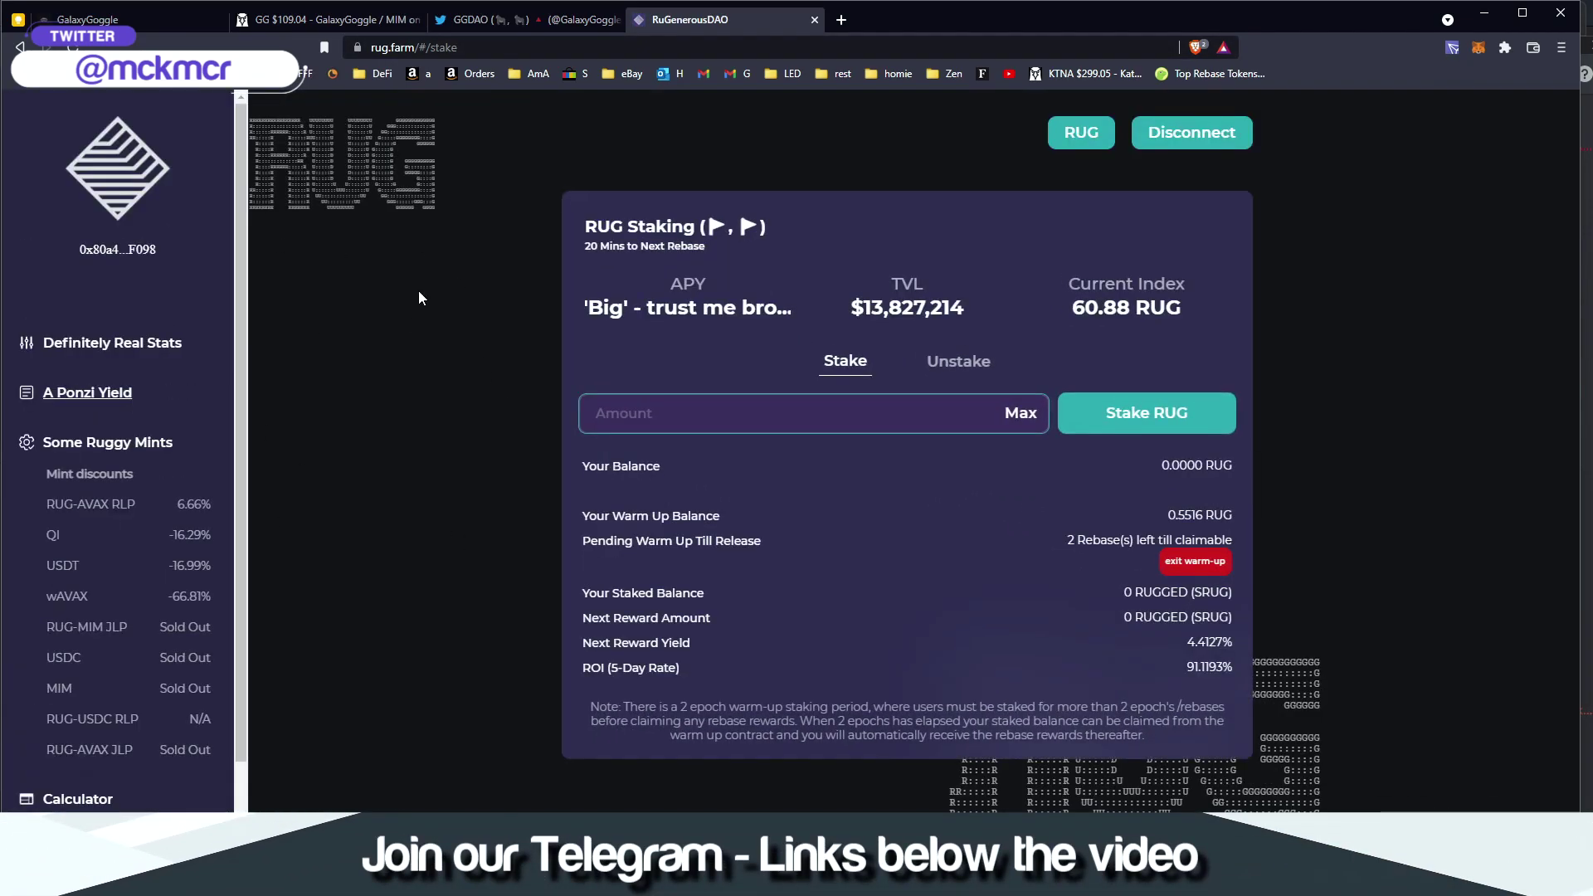
Step: Open the RUG Exchange swap page to buy RUG
mouse_move(1049, 125)
scroll(101, 664, "down", 2)
scroll(125, 390, "up", 2)
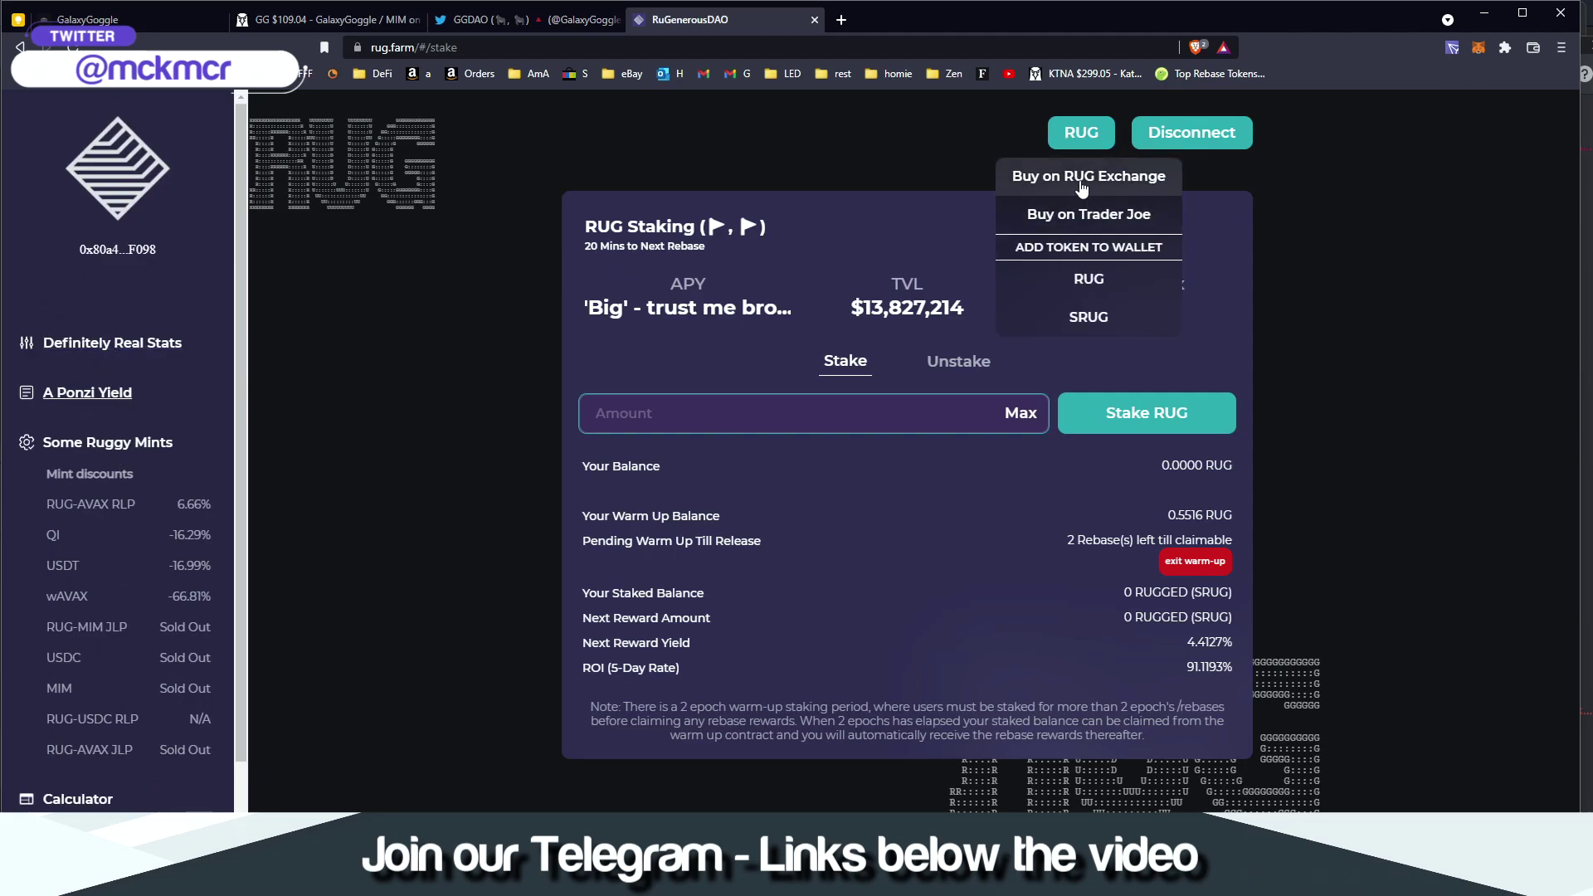
left_click(1077, 176)
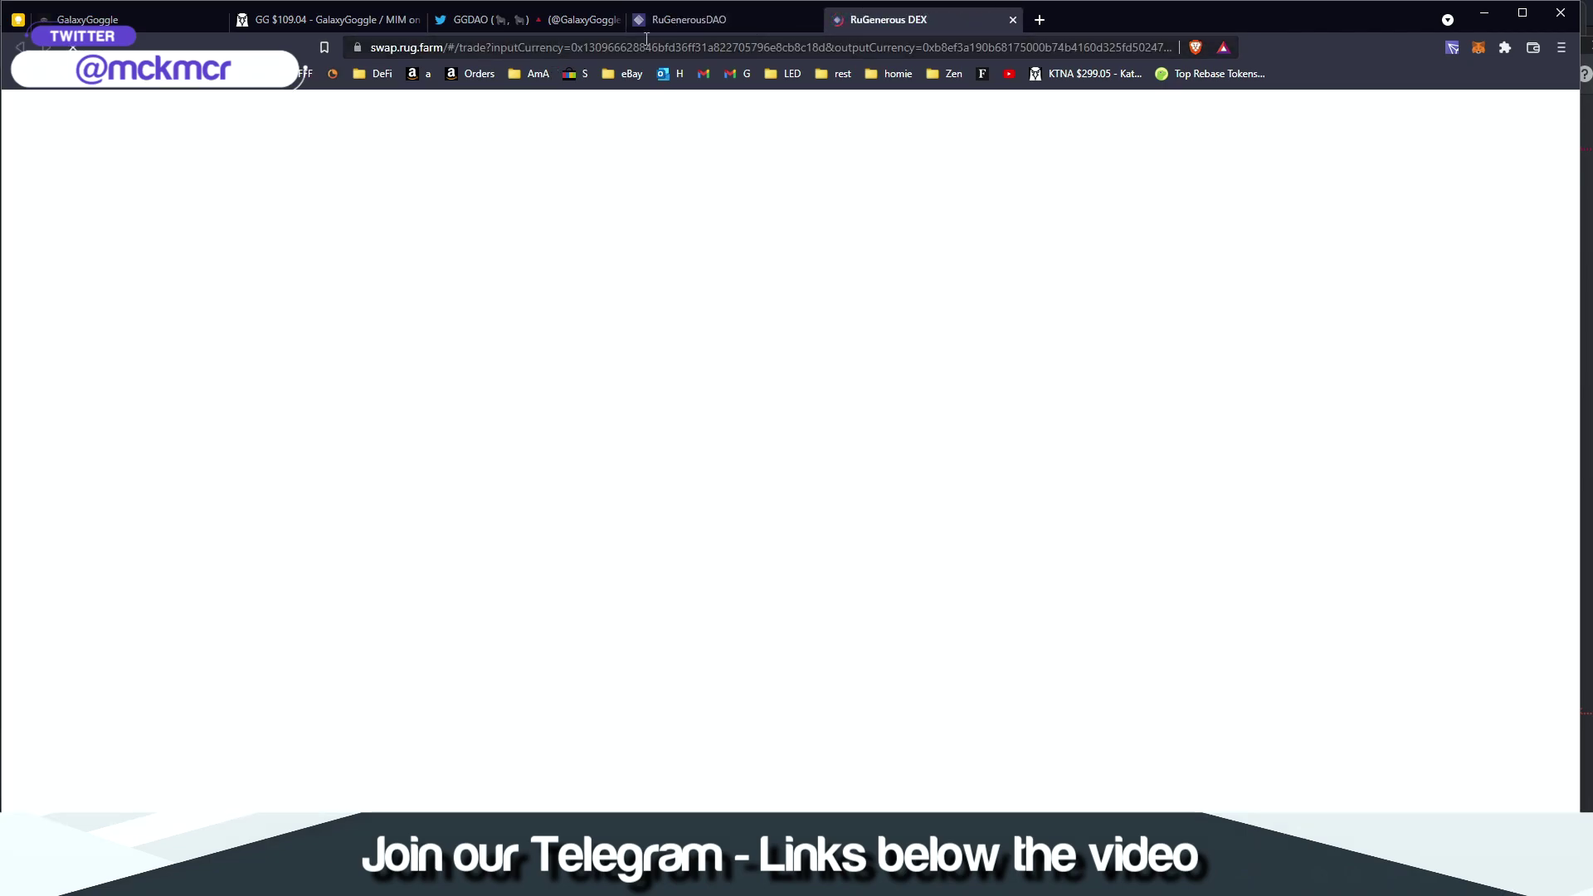
Step: In the GalaxyGoggle tab, open the Roadmap and scroll through the Path to Valhalla's three phases
left_click(110, 20)
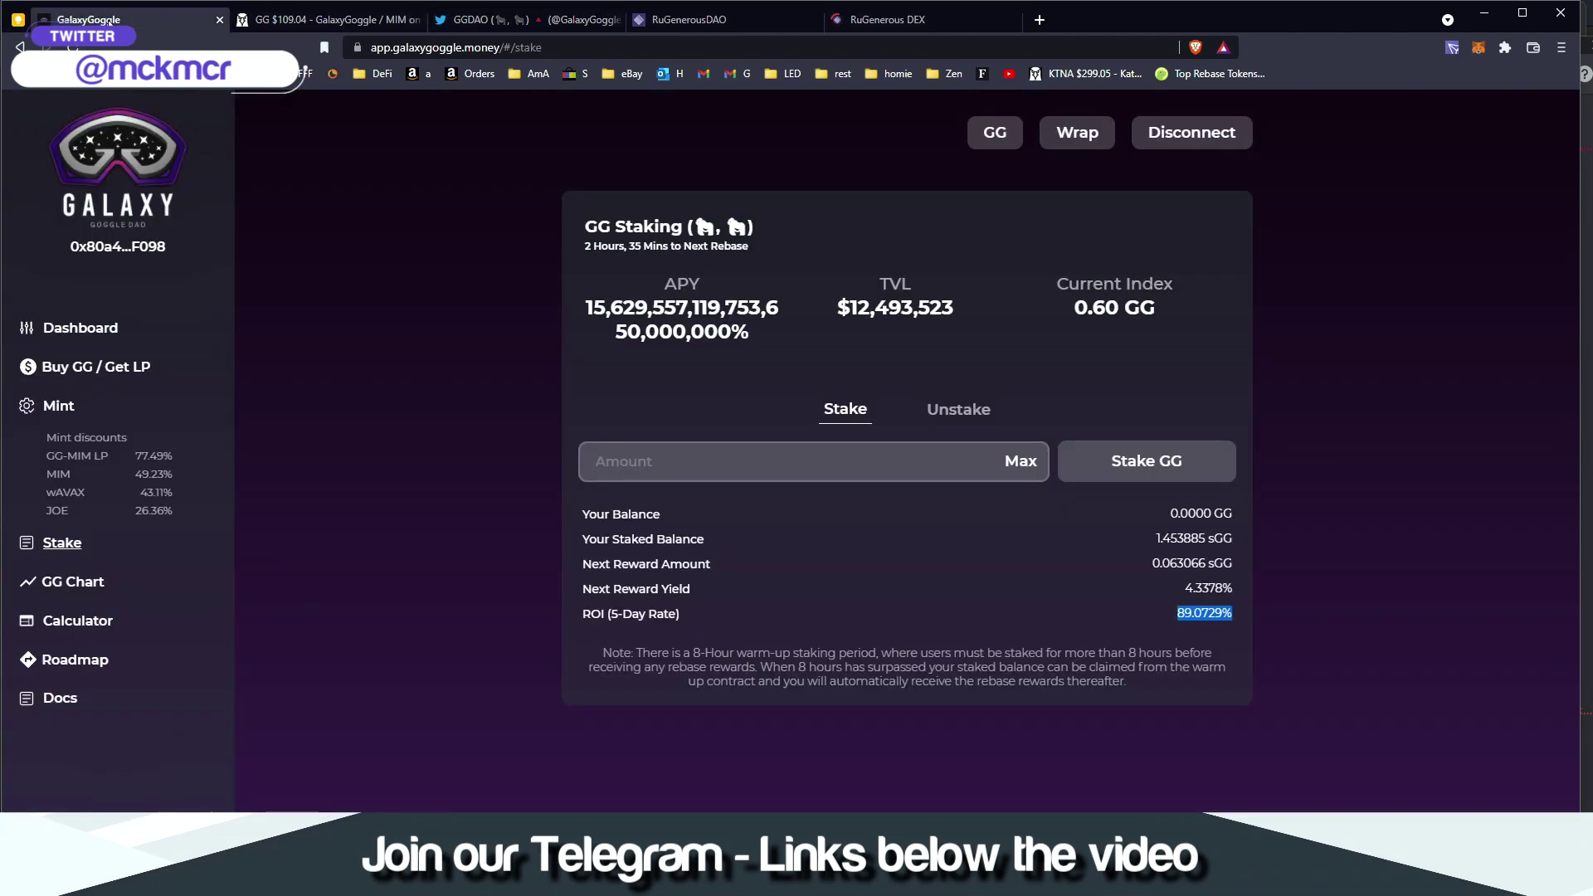
left_click(58, 660)
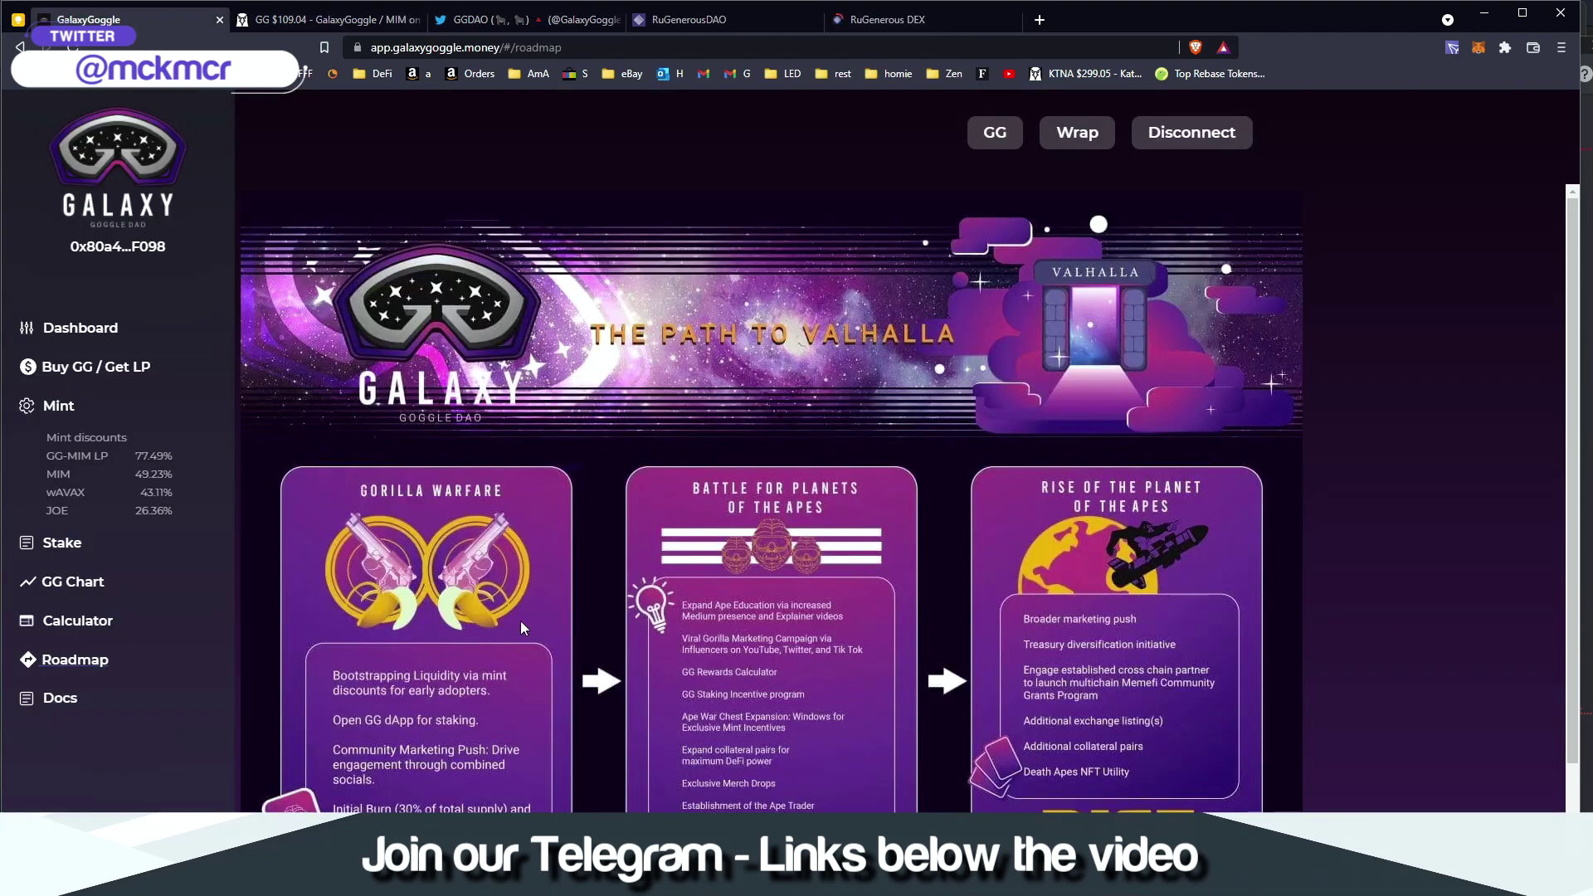
scroll(747, 581, "down", 1)
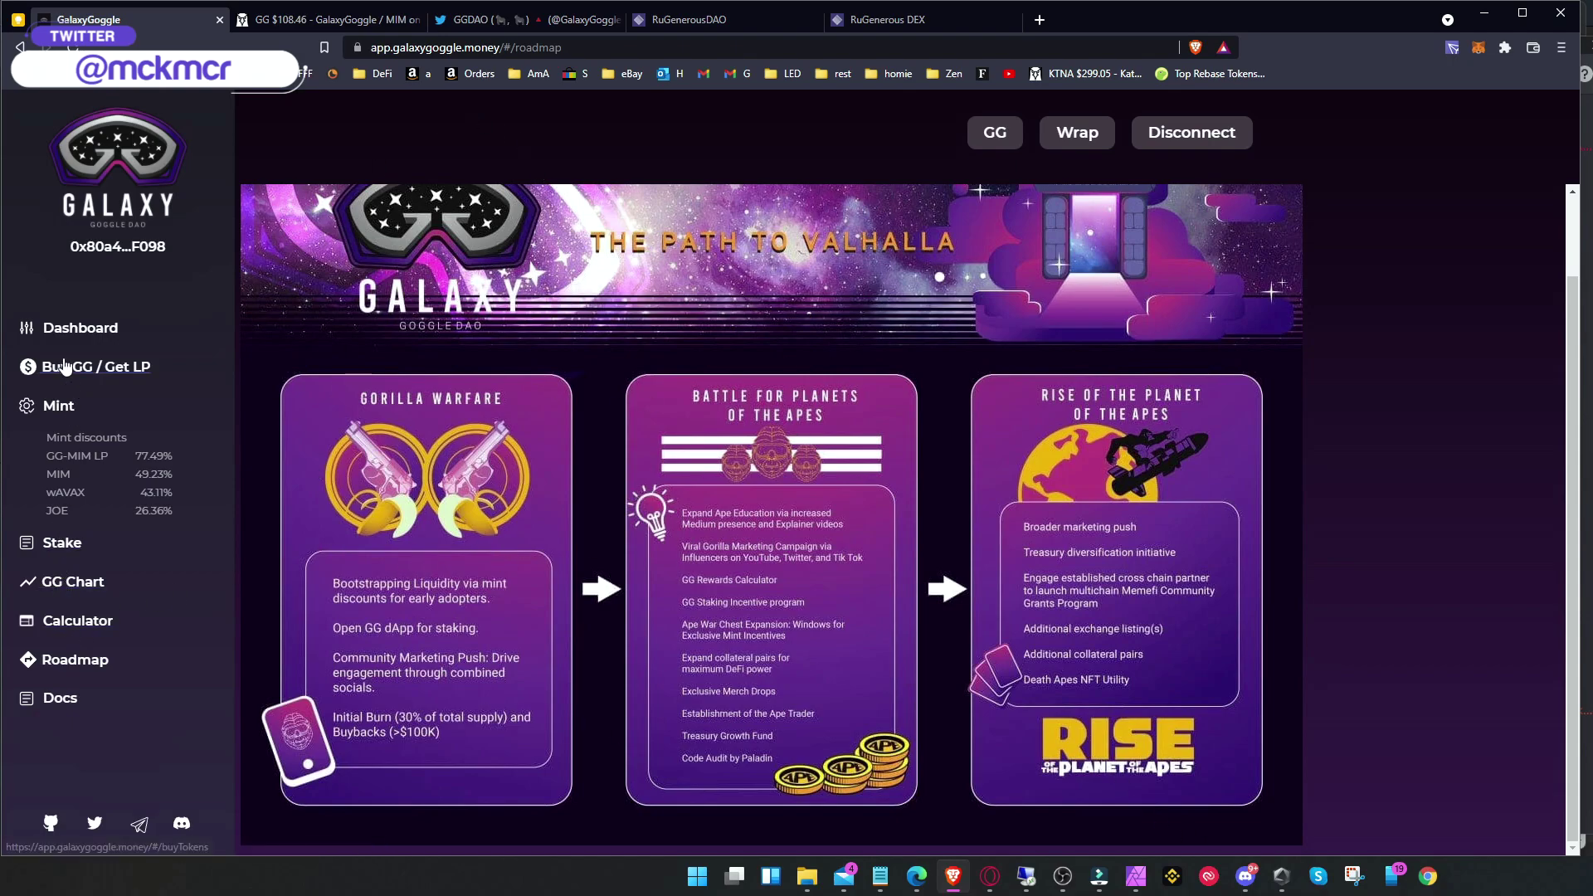
Step: On the dashboard, highlight market cap, treasury balance $5,776,305, backing per $GG, and GG price 113.42
left_click(92, 329)
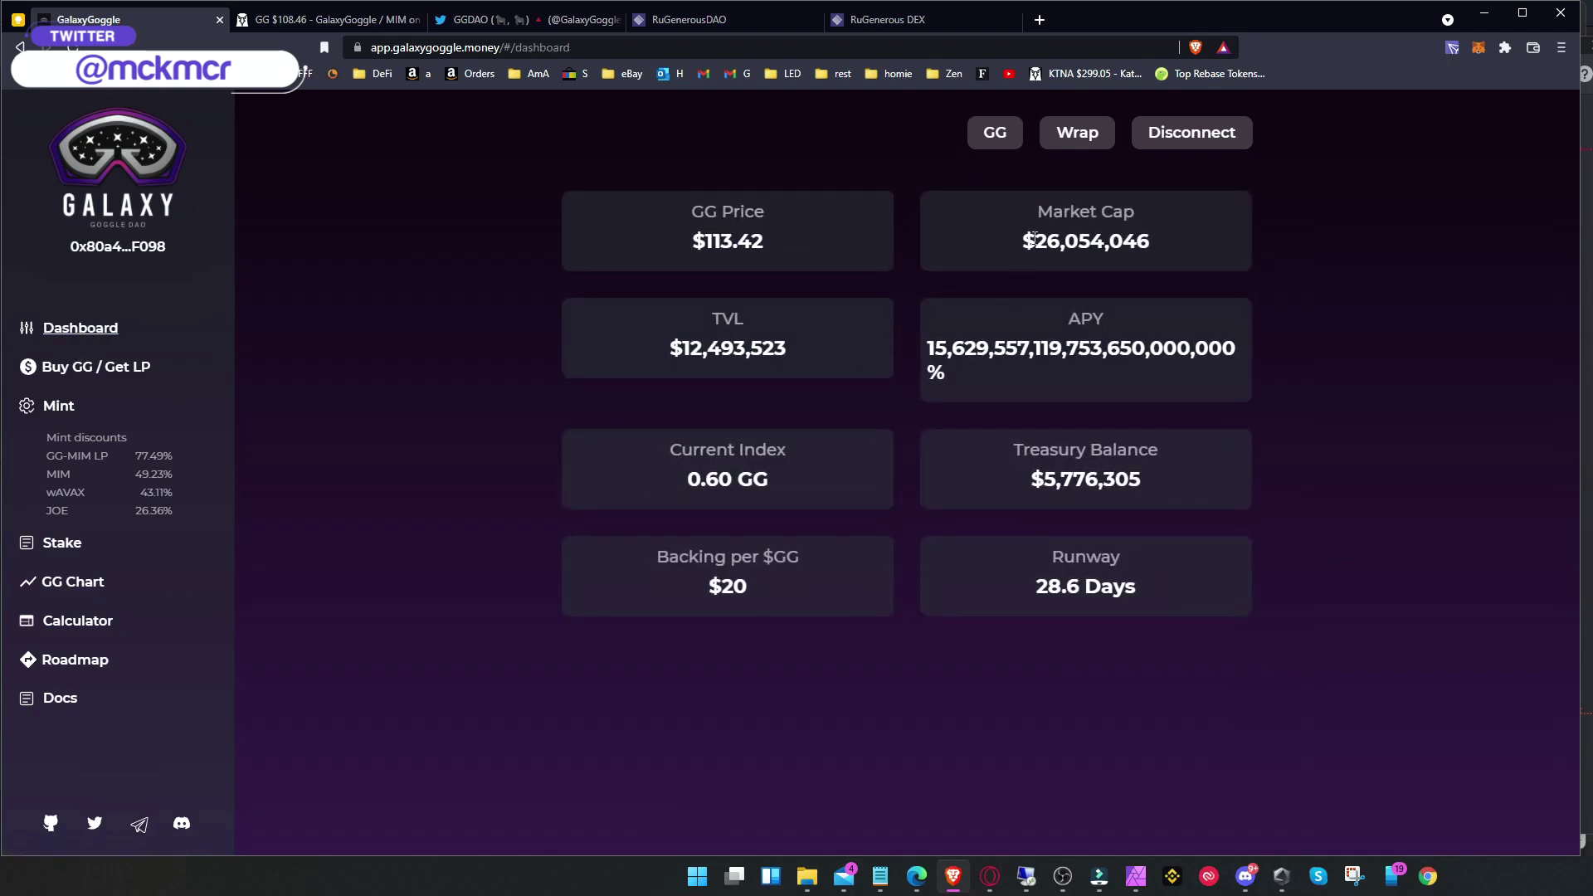
left_click_drag(1035, 238, 1144, 245)
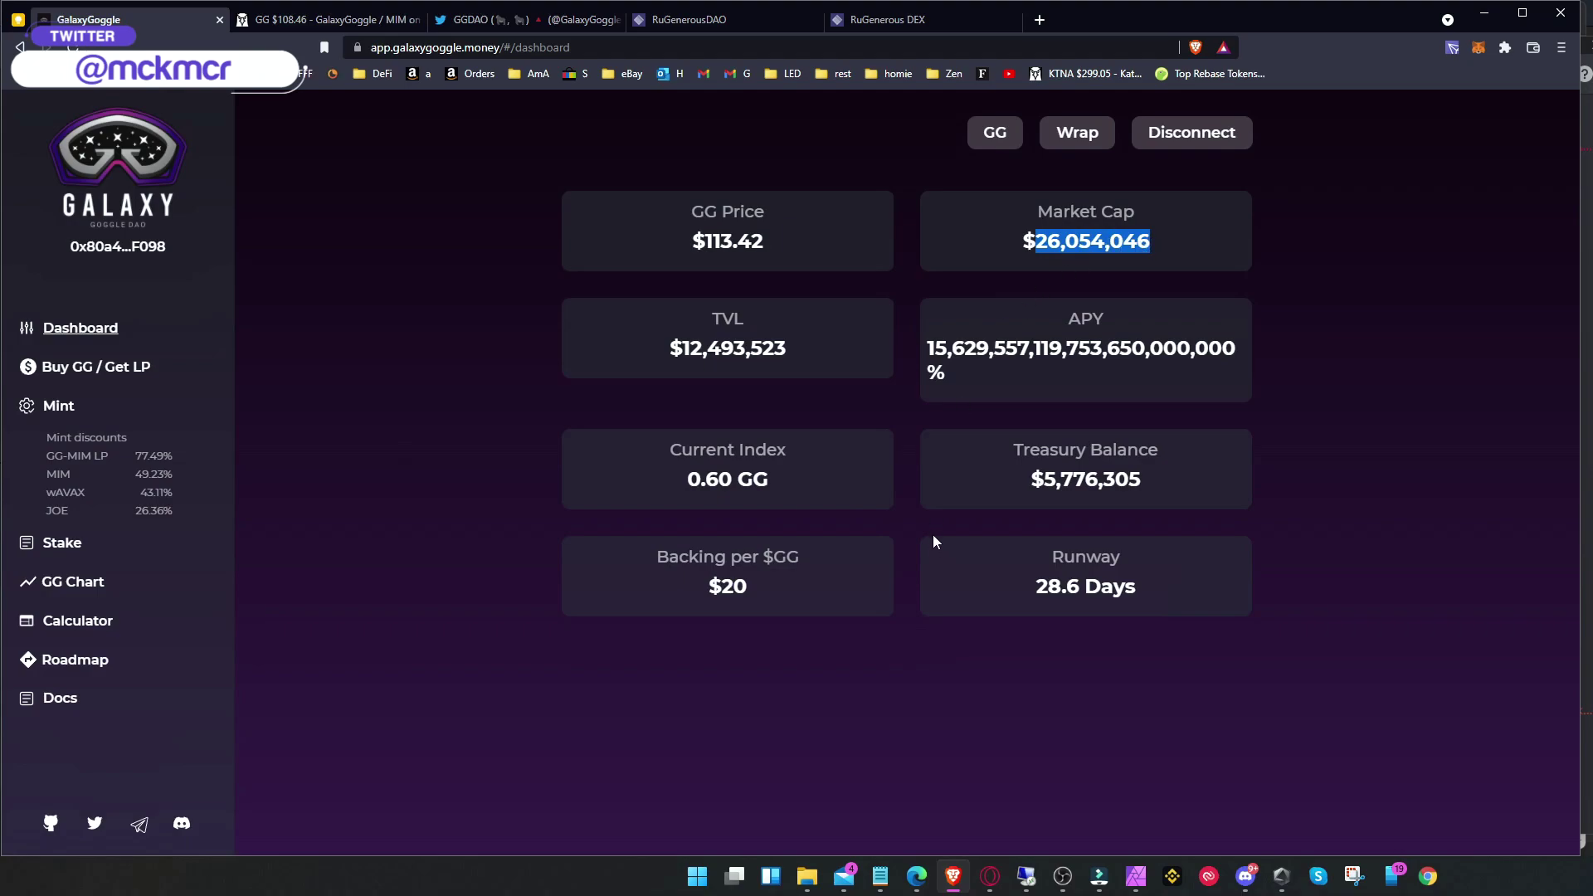
left_click_drag(1045, 485, 1113, 490)
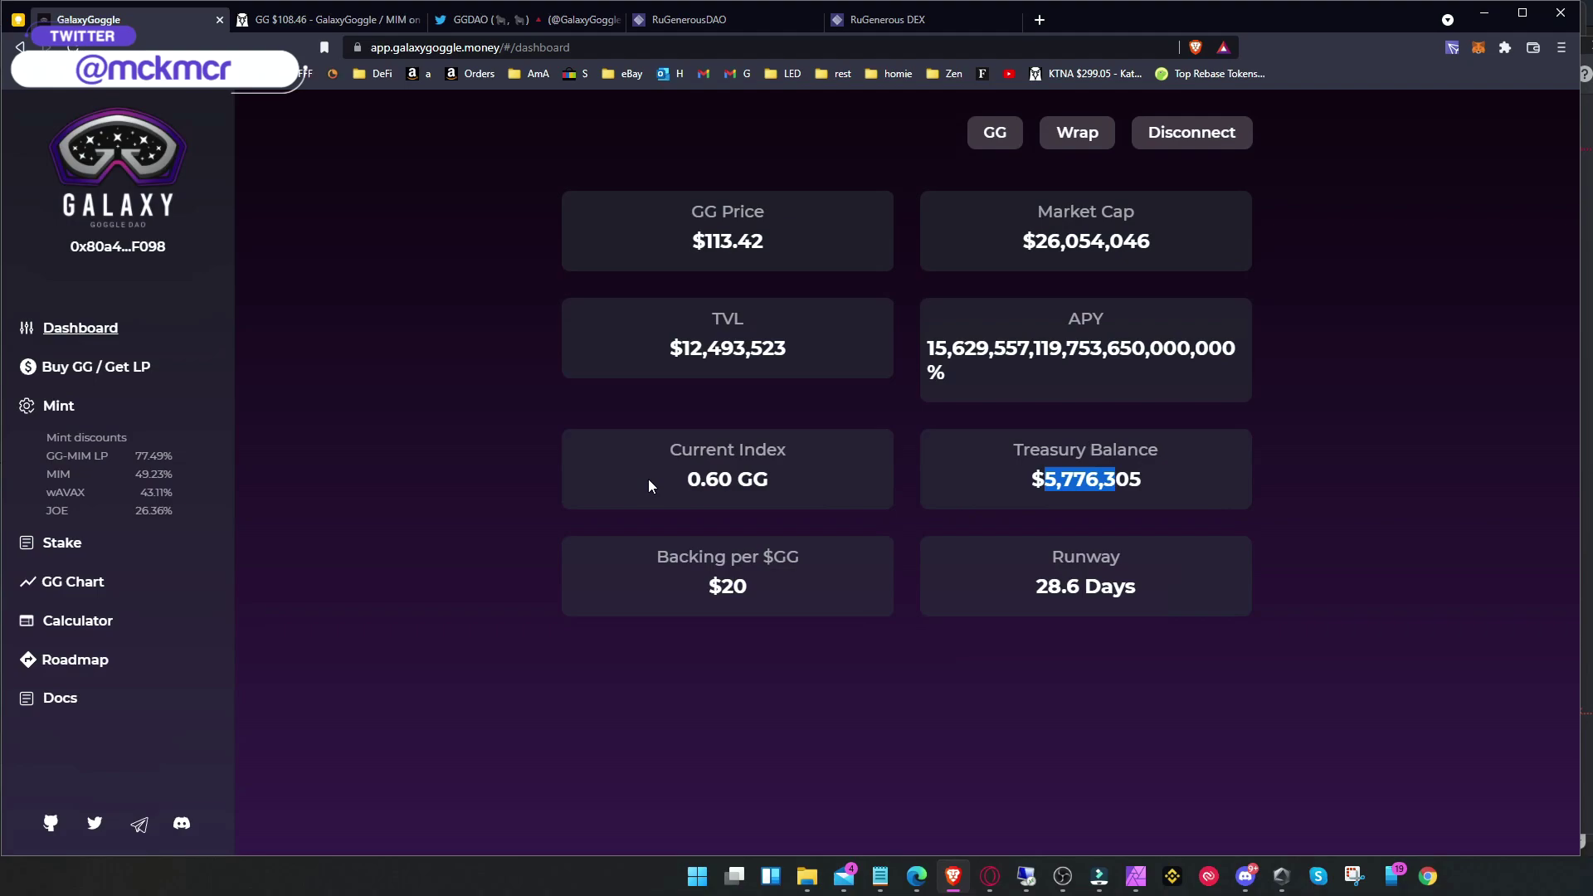
left_click_drag(721, 589, 760, 592)
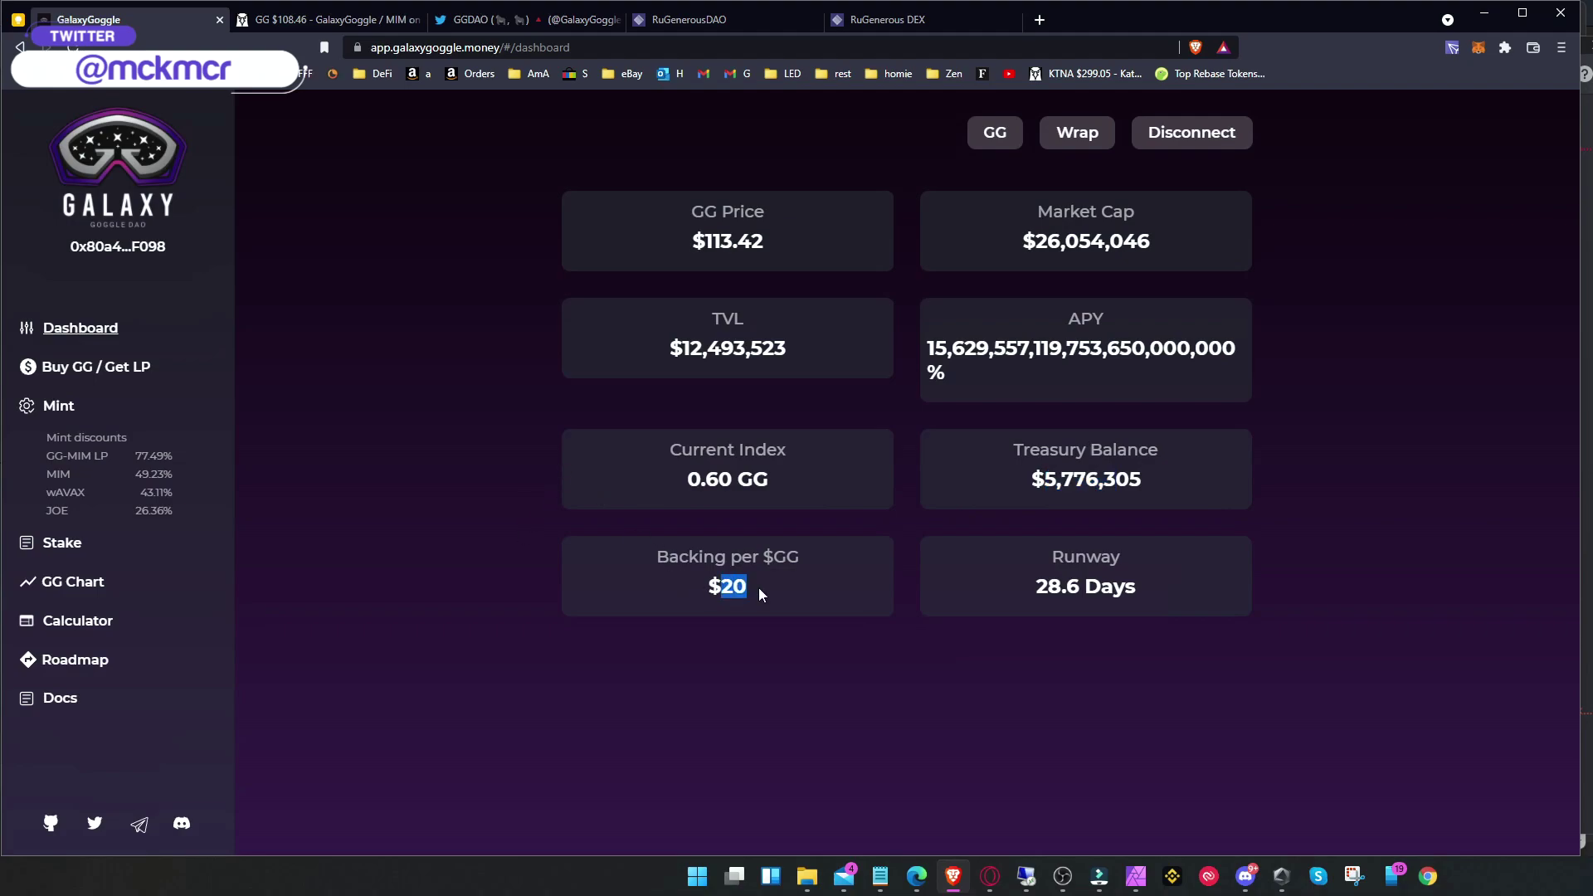
left_click_drag(706, 249, 766, 252)
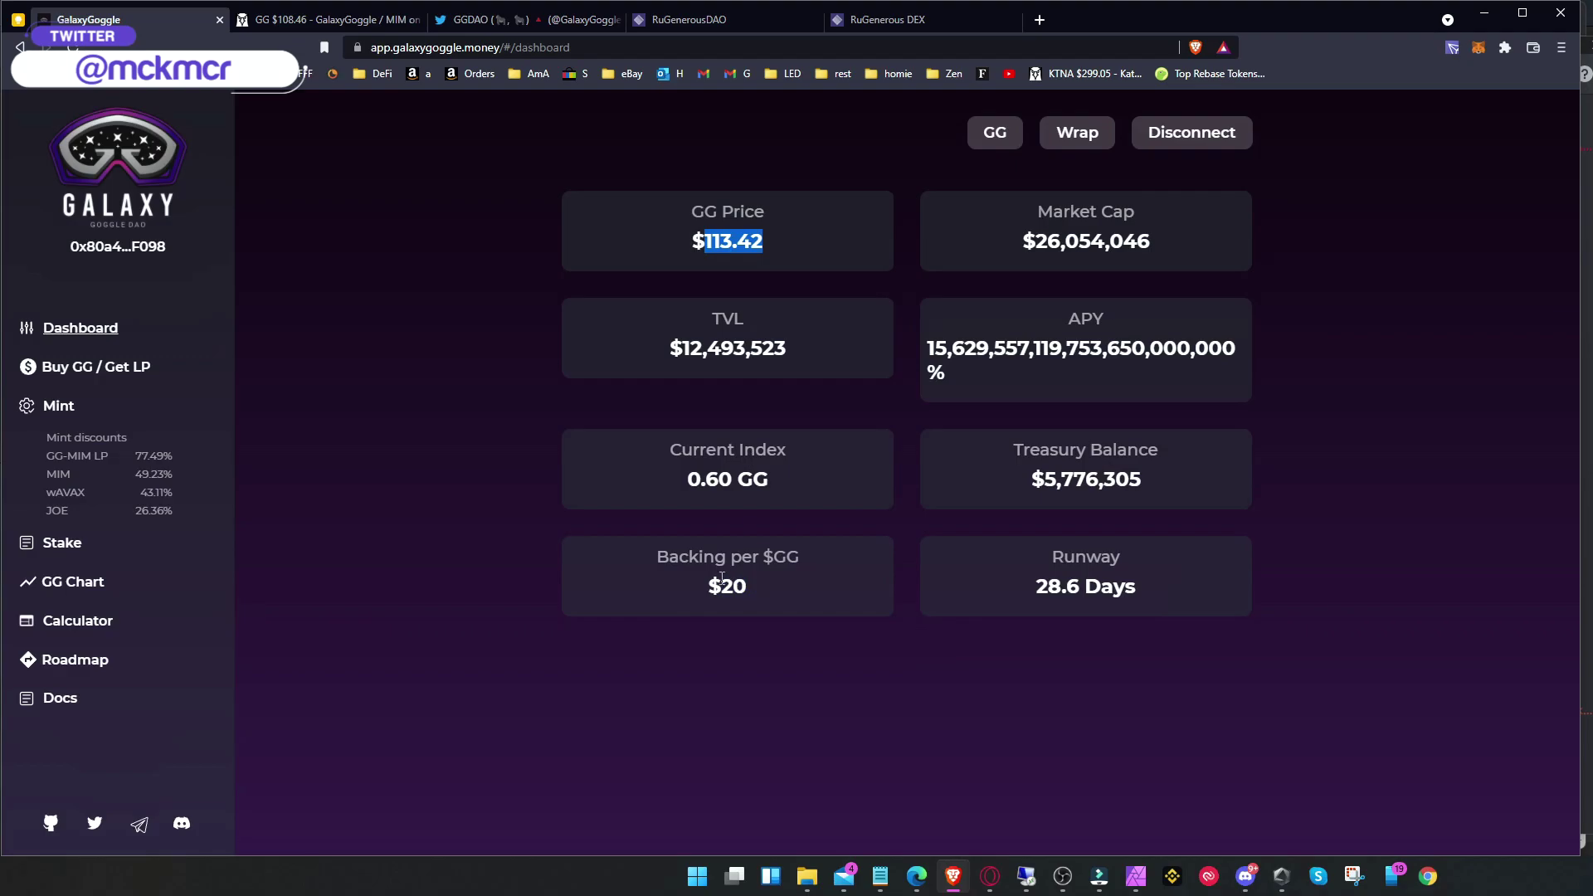
left_click_drag(721, 584, 758, 589)
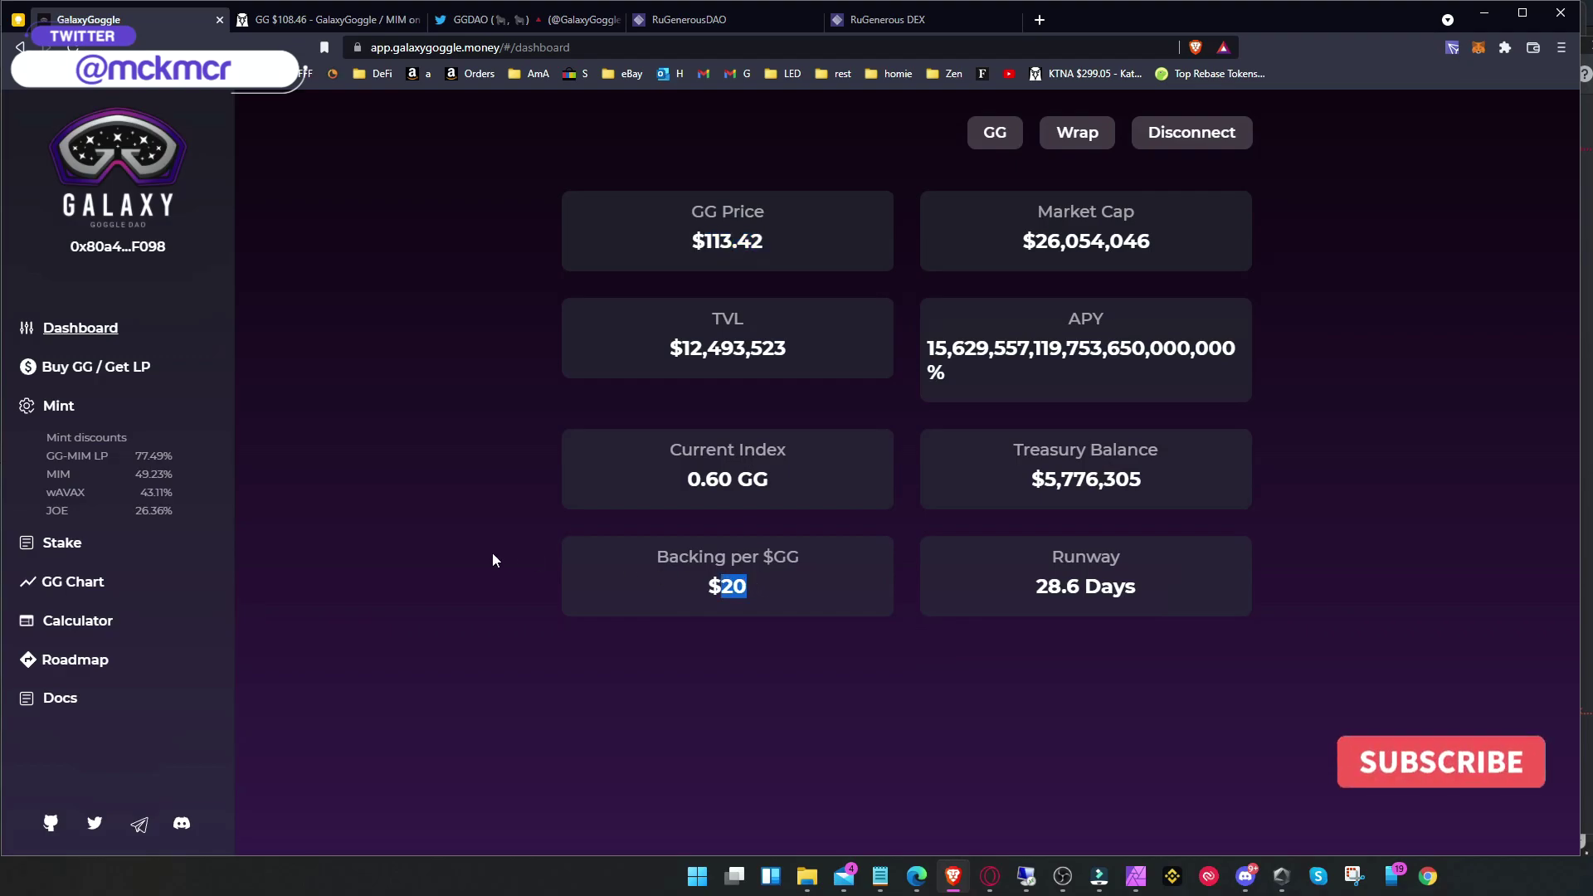
Step: Review the GG/MIM Trader Joe chart at $107.12 on DEX Screener, then go to the GGDAO Twitter tab
left_click(316, 20)
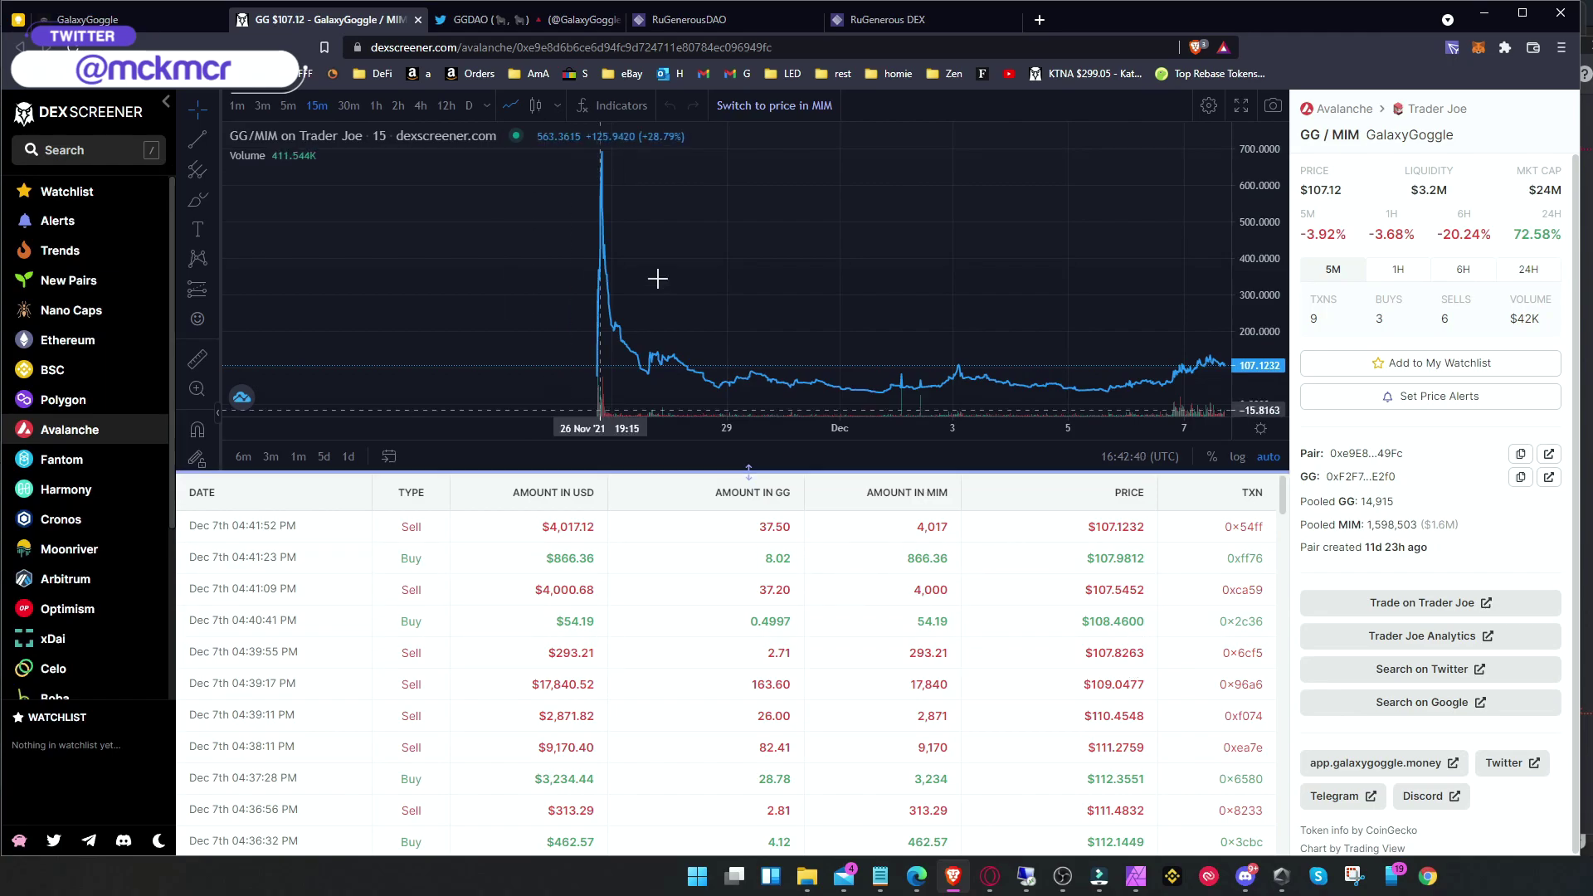
left_click(548, 22)
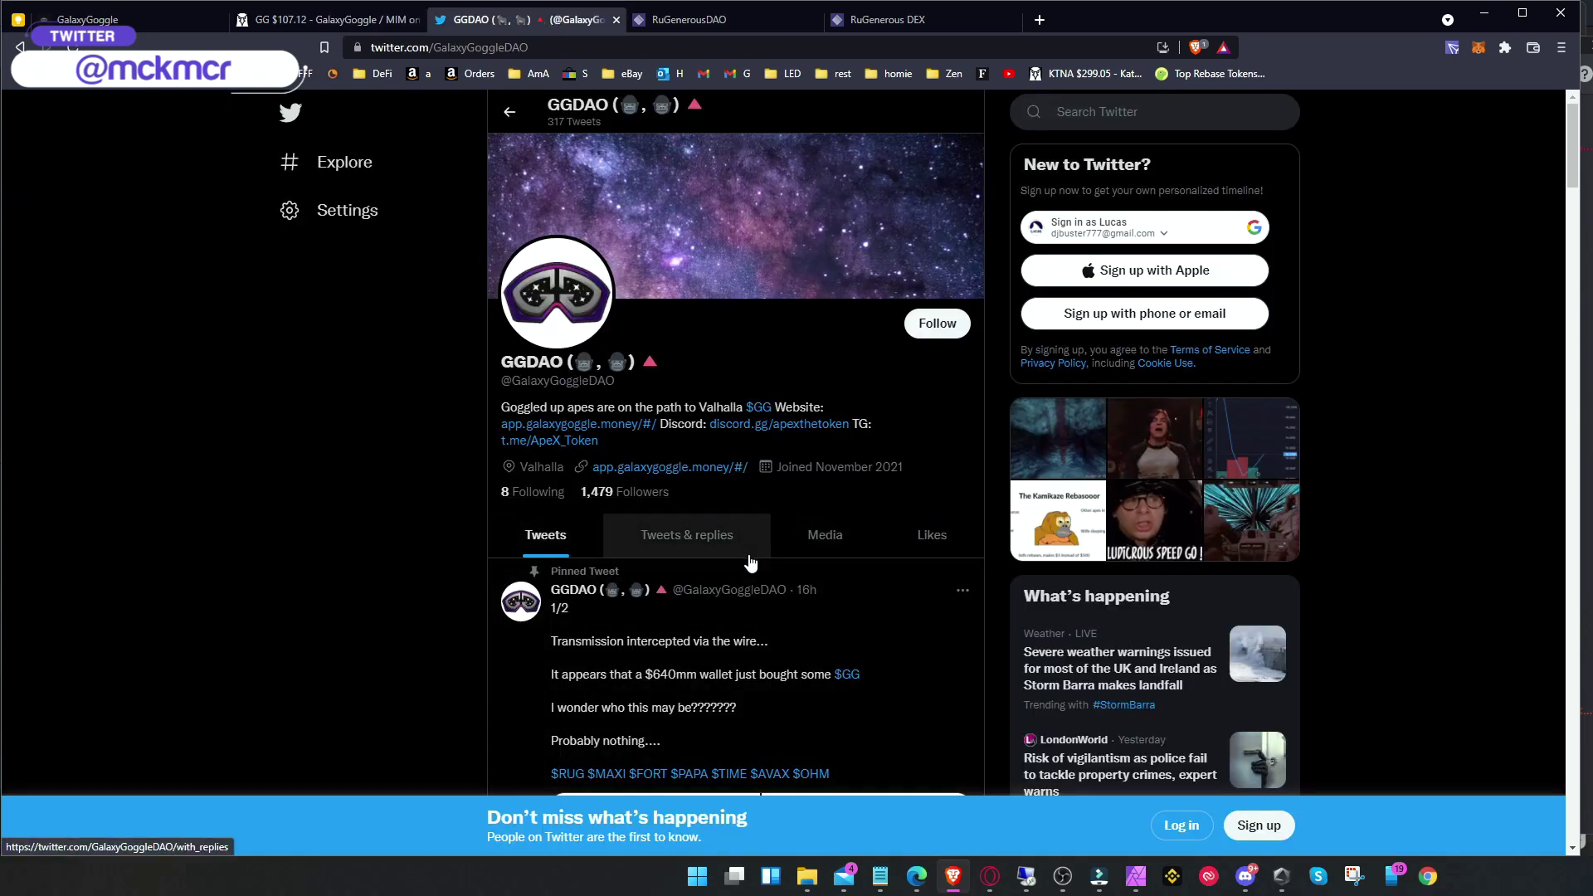
Step: Scroll the GGDAO profile's pinned tweet and 1,479 followers, then switch to Discord announcements
scroll(747, 562, "down", 3)
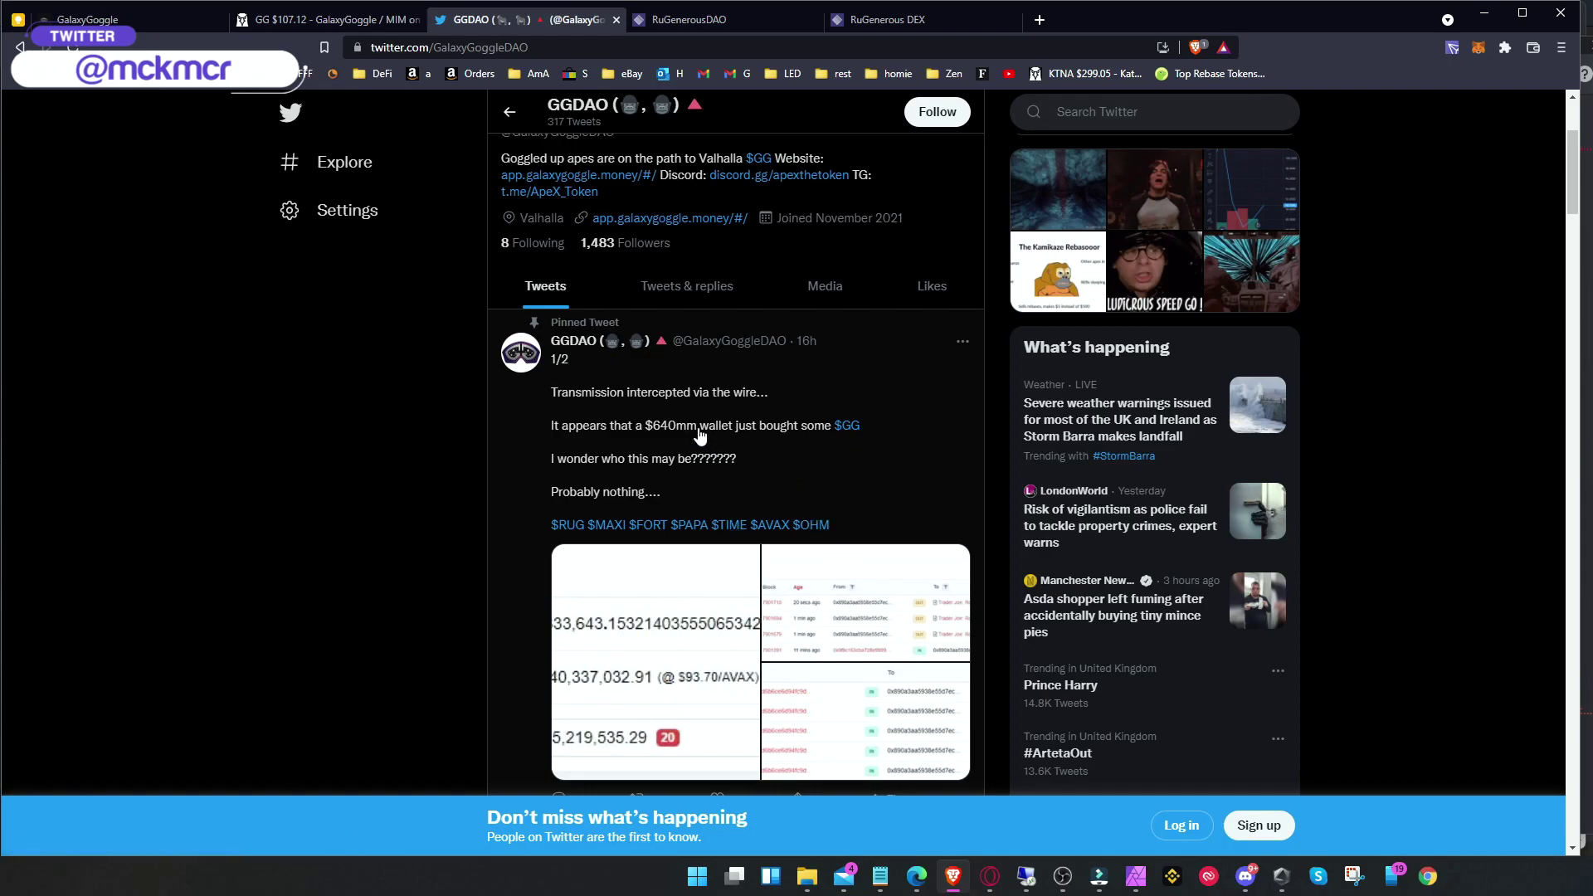
scroll(796, 470, "down", 3)
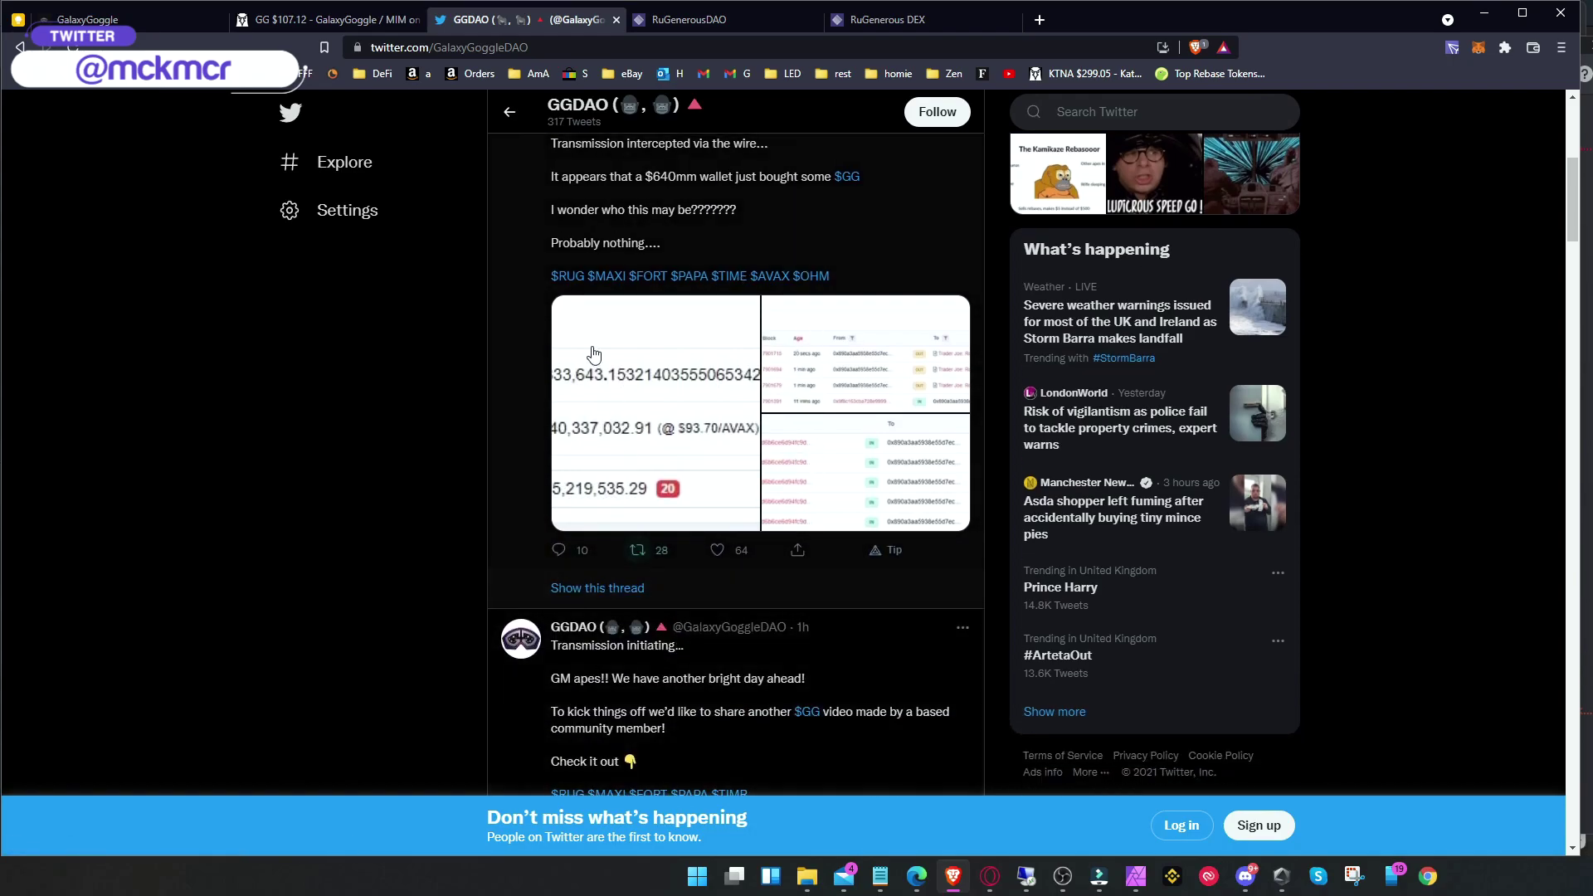
scroll(650, 661, "up", 6)
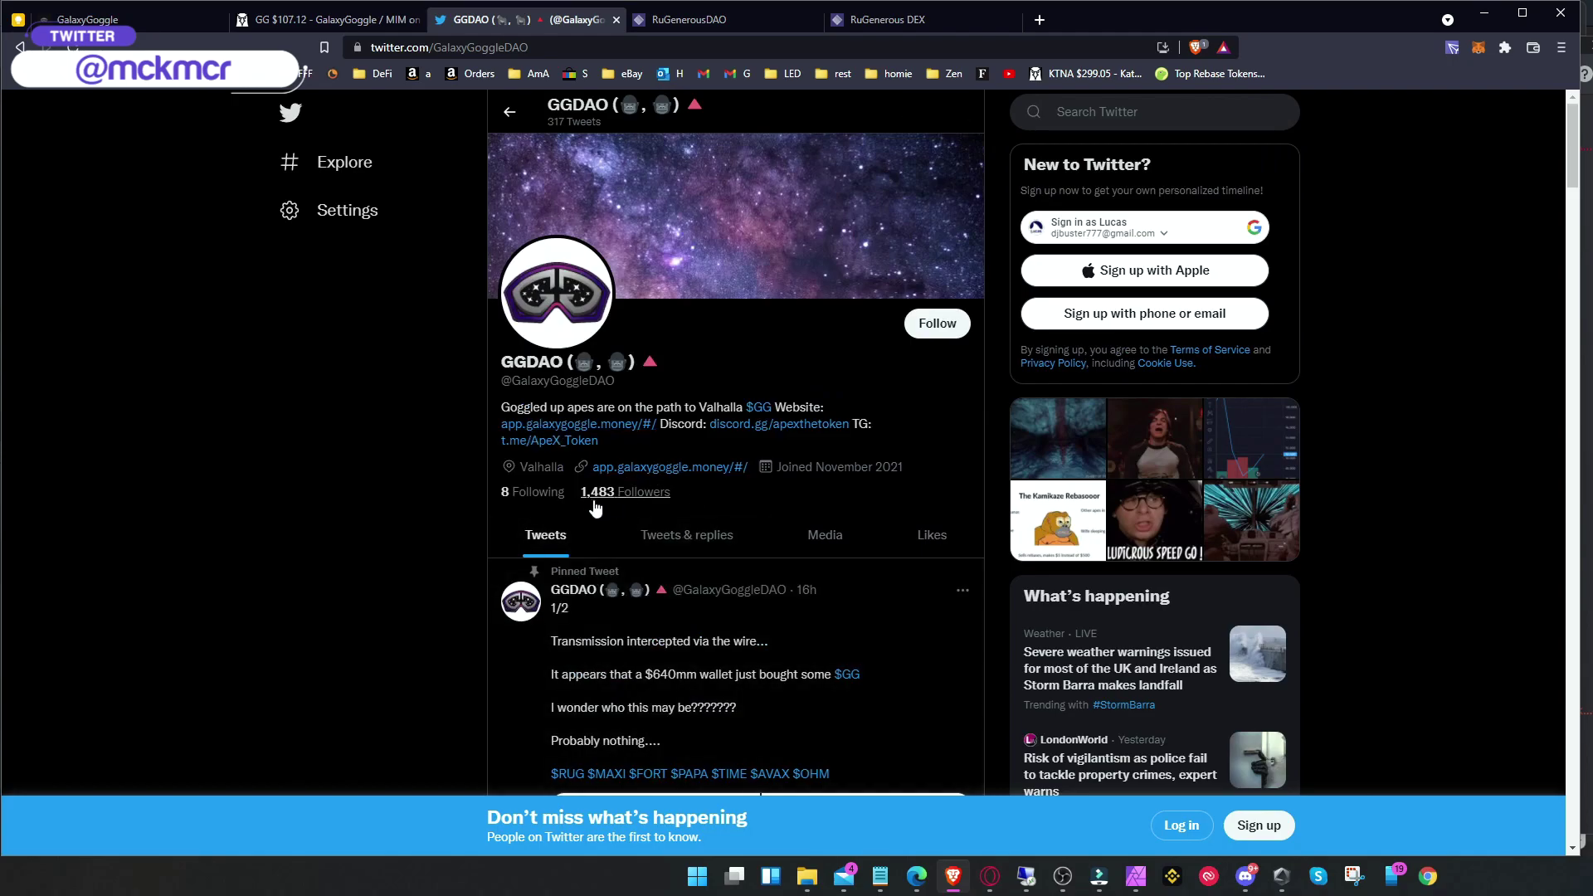
left_click(1244, 877)
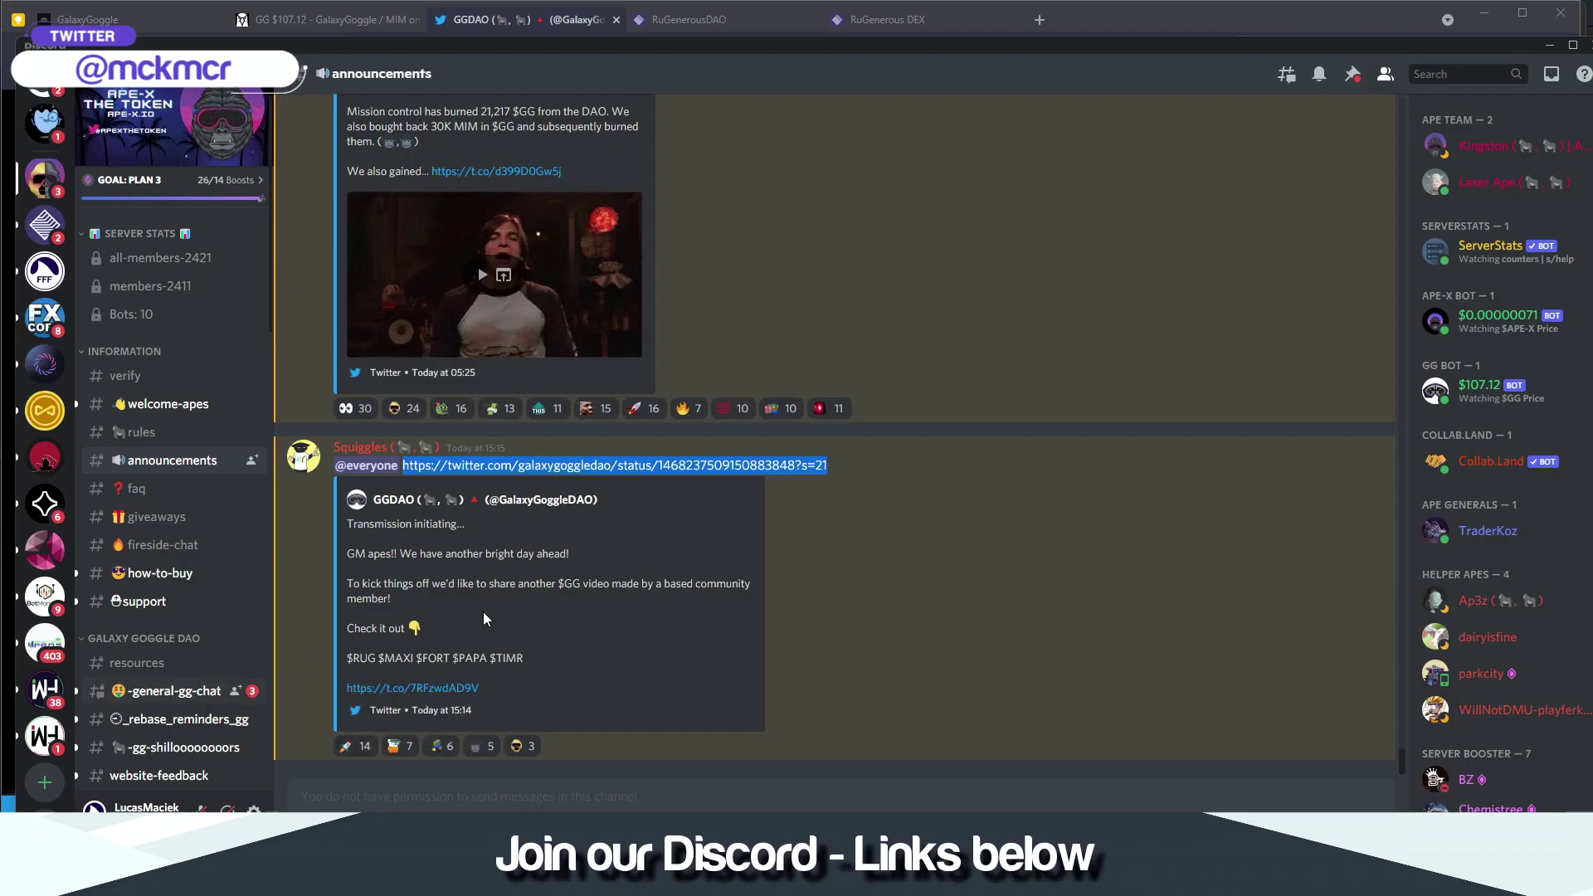
Step: Browse the #-general-gg-chat channel, then Alt+Tab back to the GGDAO Twitter profile
left_click(166, 692)
scroll(540, 572, "down", 5)
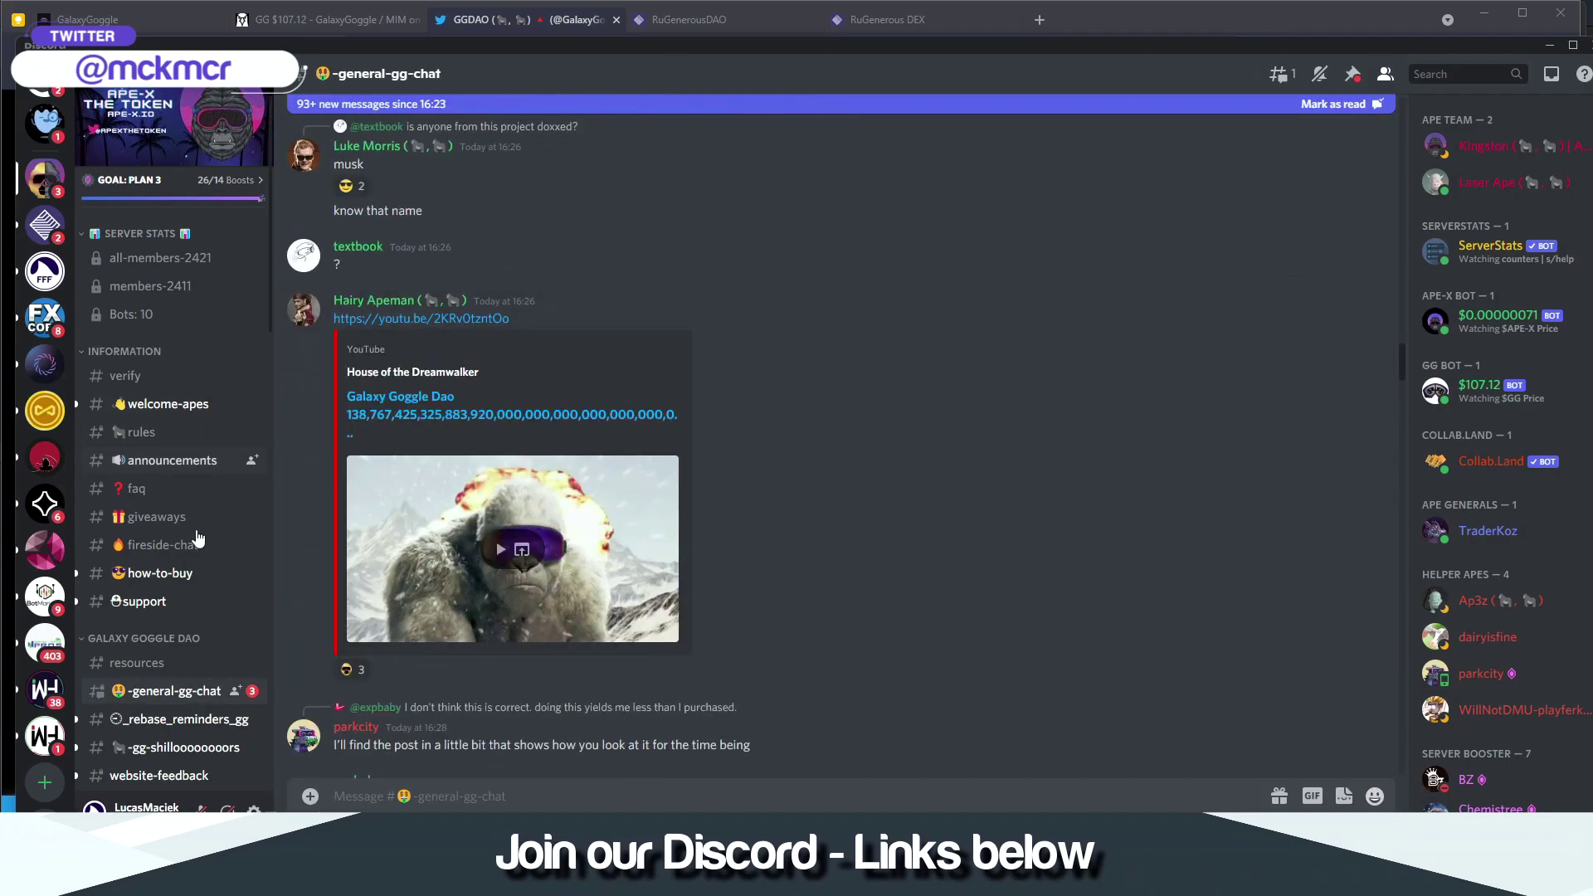
scroll(181, 535, "down", 3)
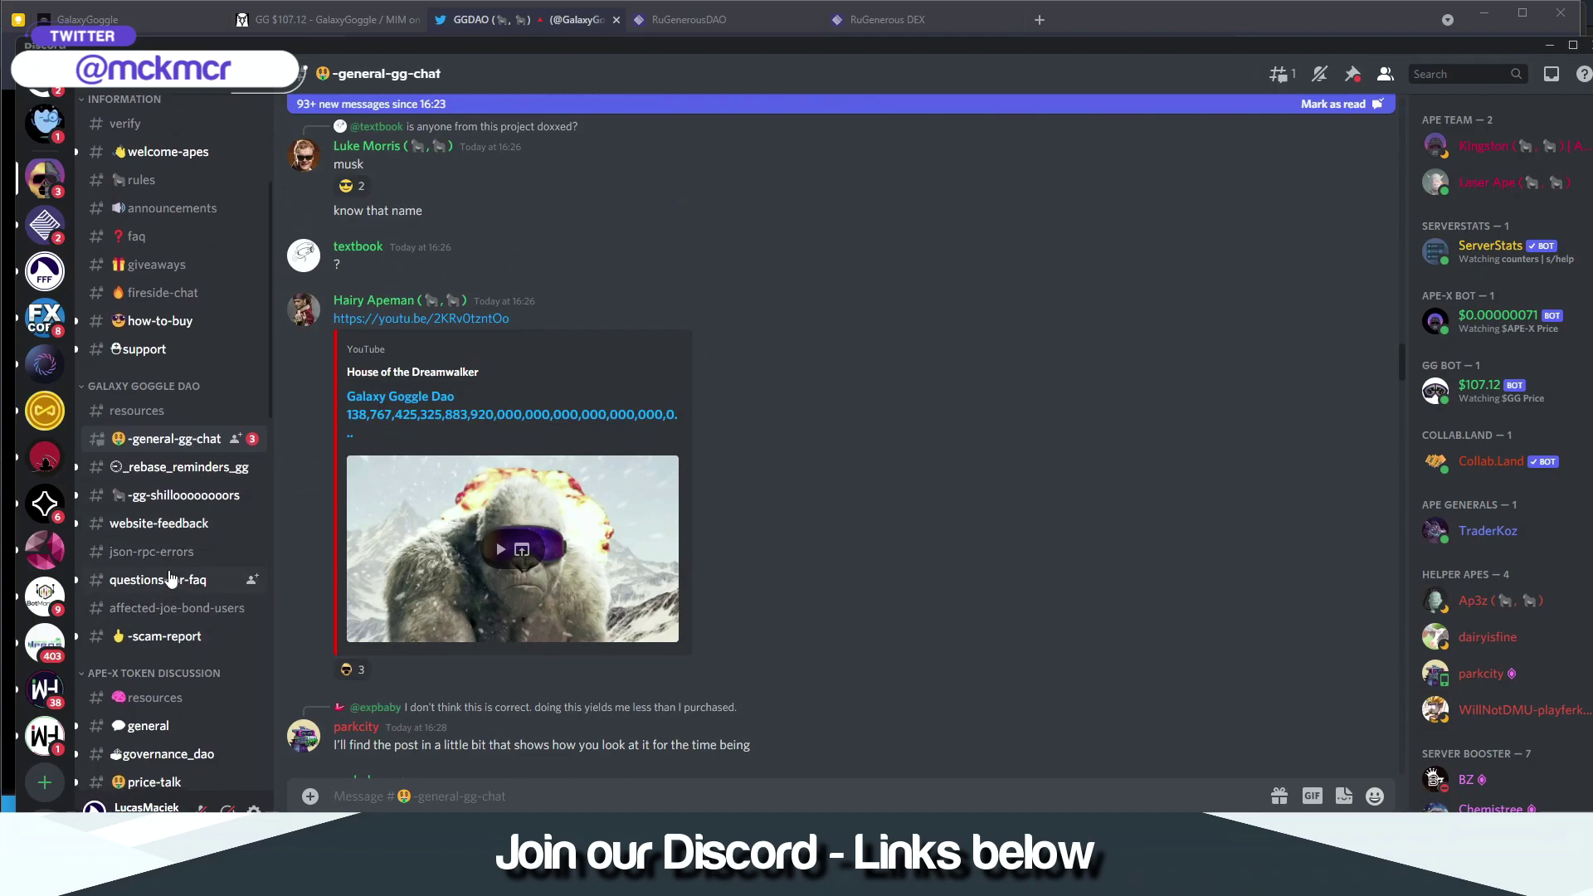
scroll(158, 498, "down", 3)
scroll(174, 635, "up", 6)
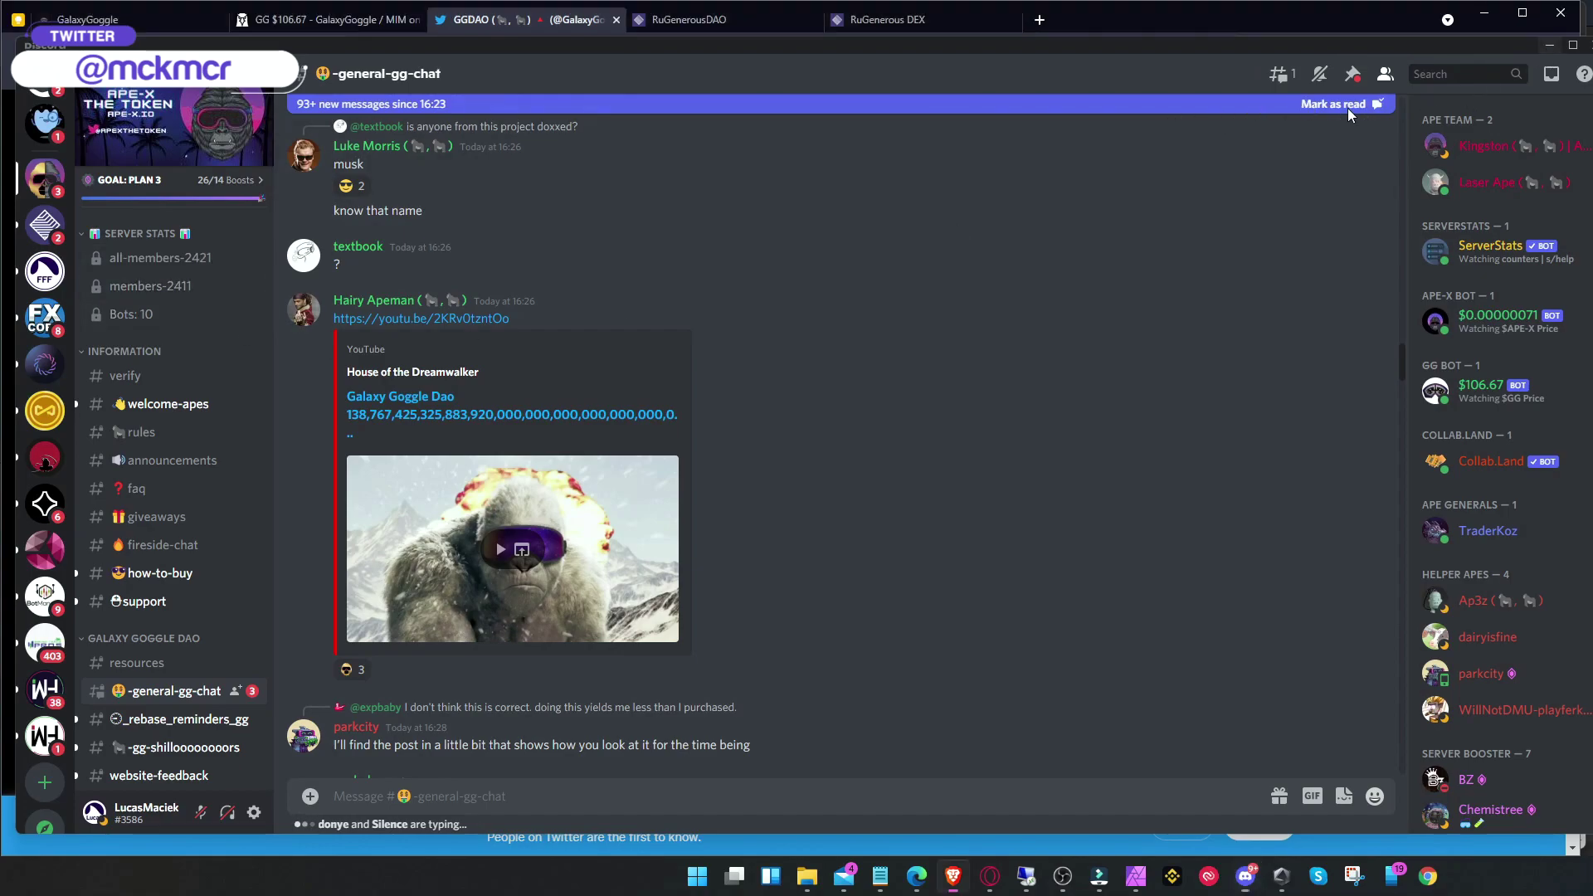
key("alt+Tab")
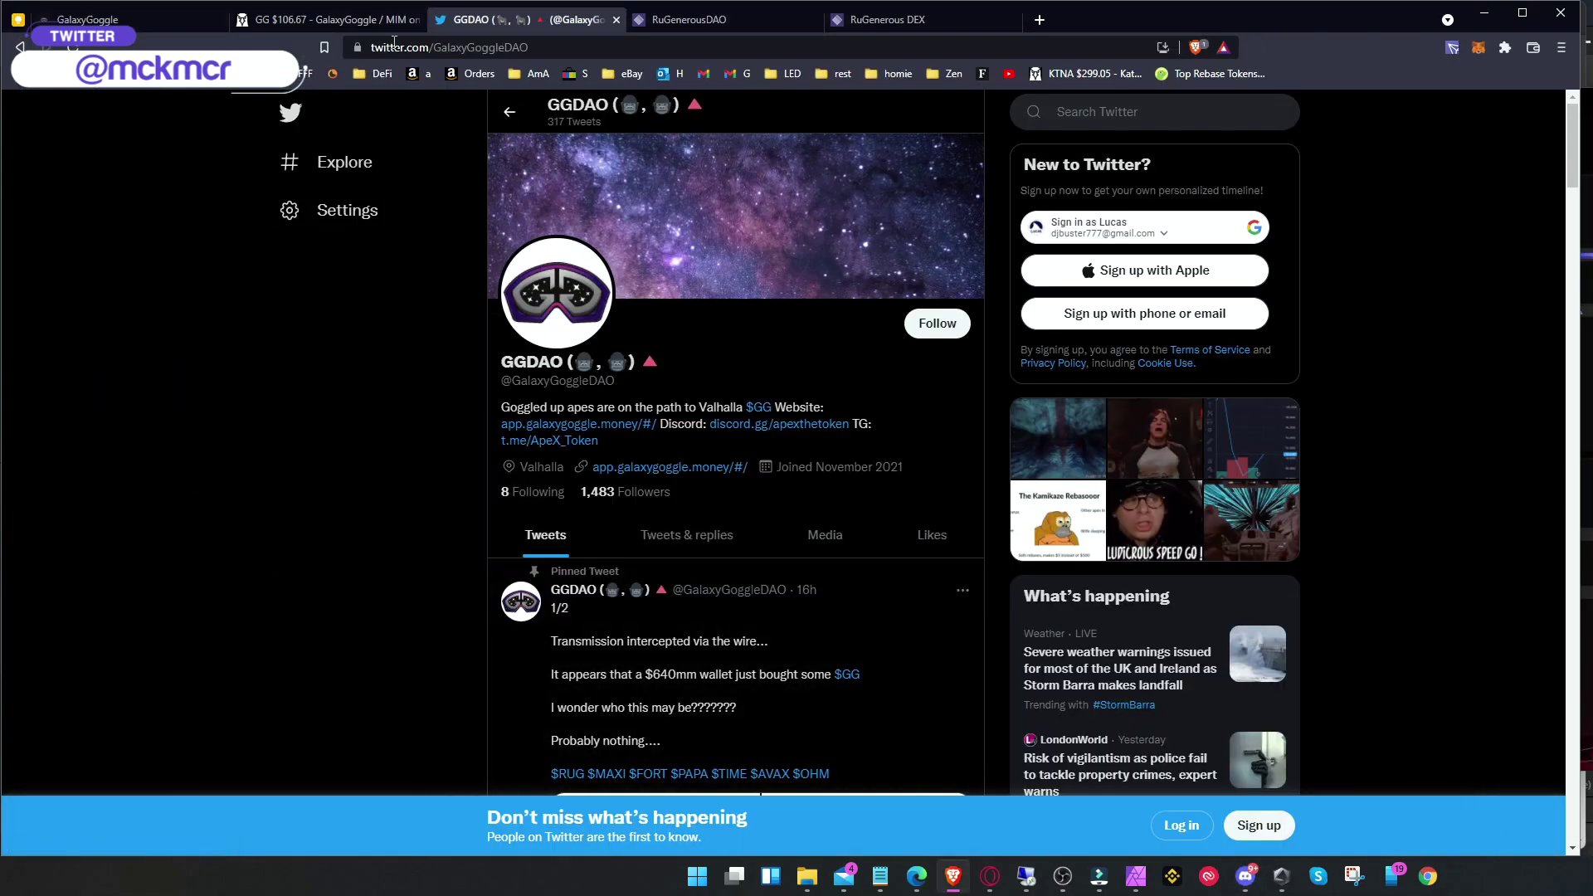
Step: Load Wonderland AVAX from the bookmarks and highlight its $2,815,836,669 dashboard market cap
left_click(70, 19)
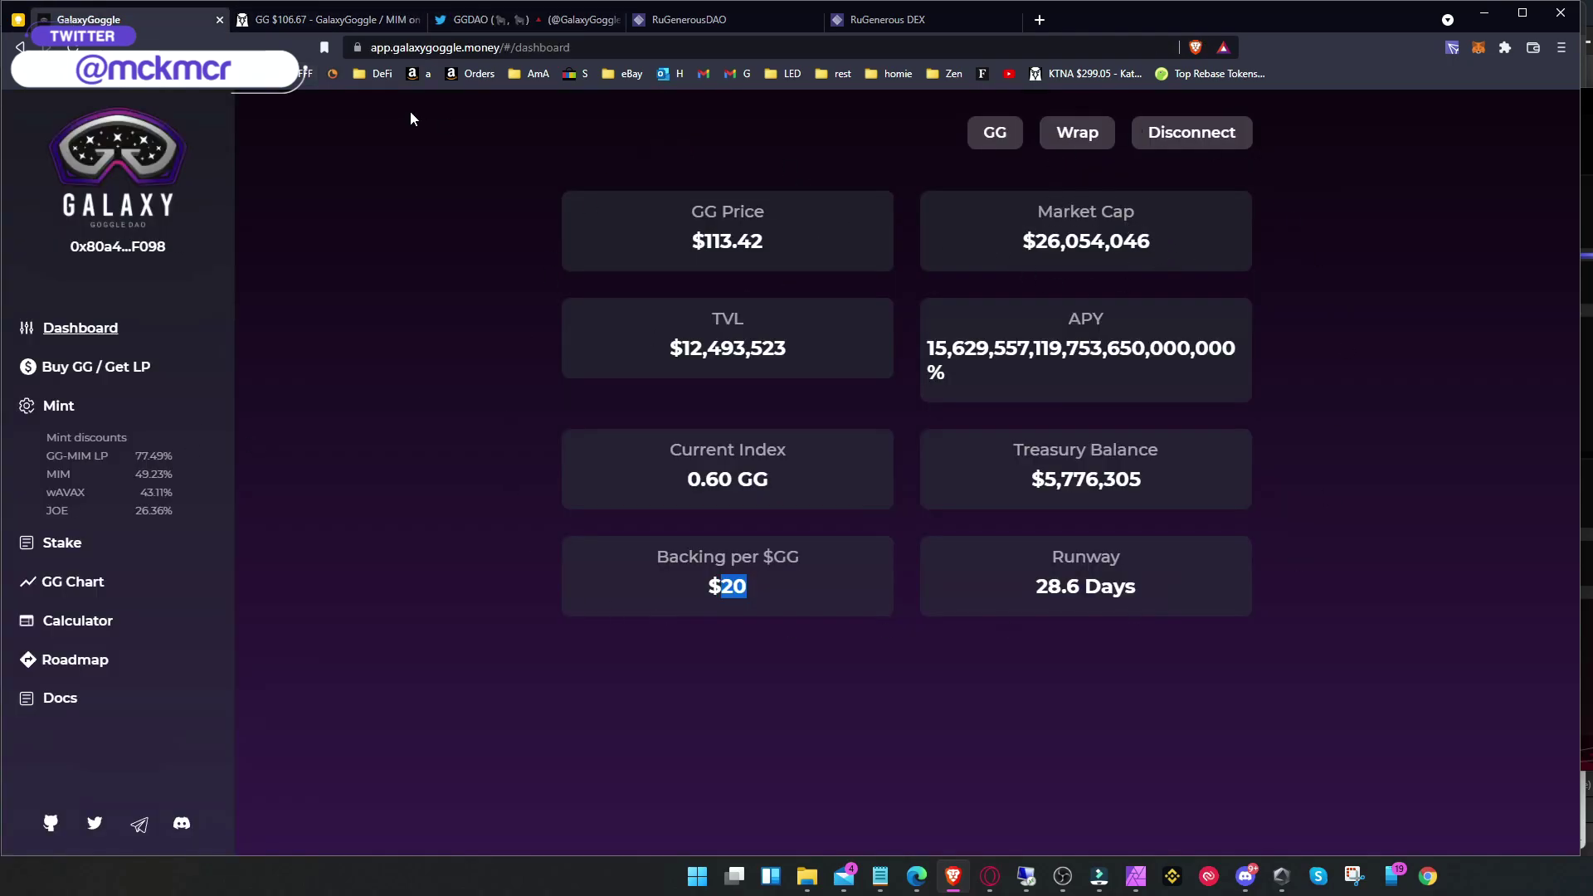
left_click(374, 74)
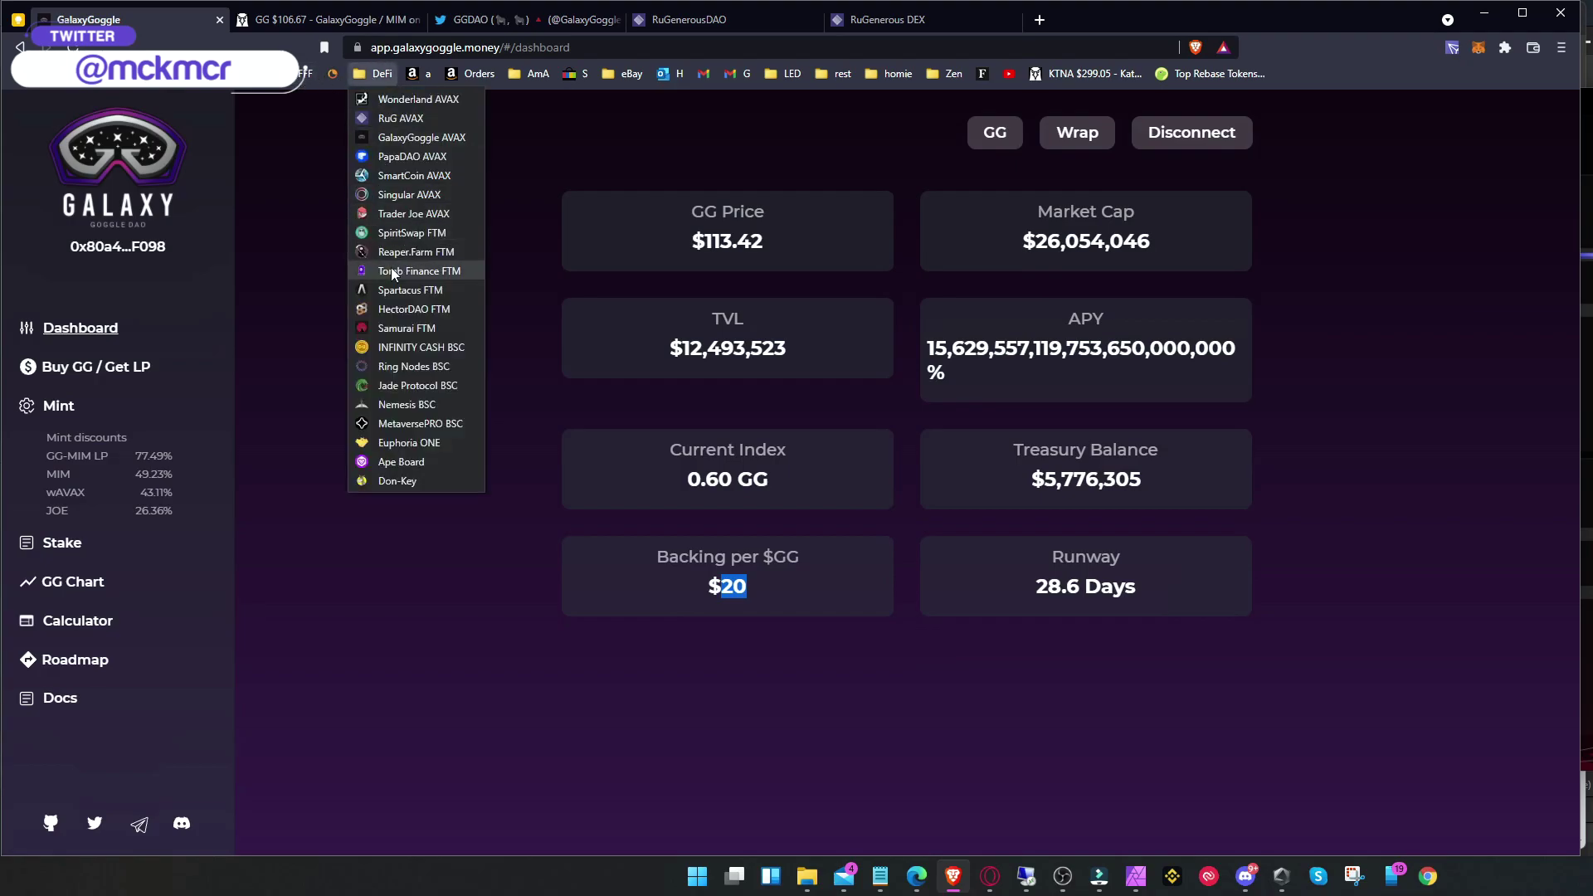
left_click(392, 98)
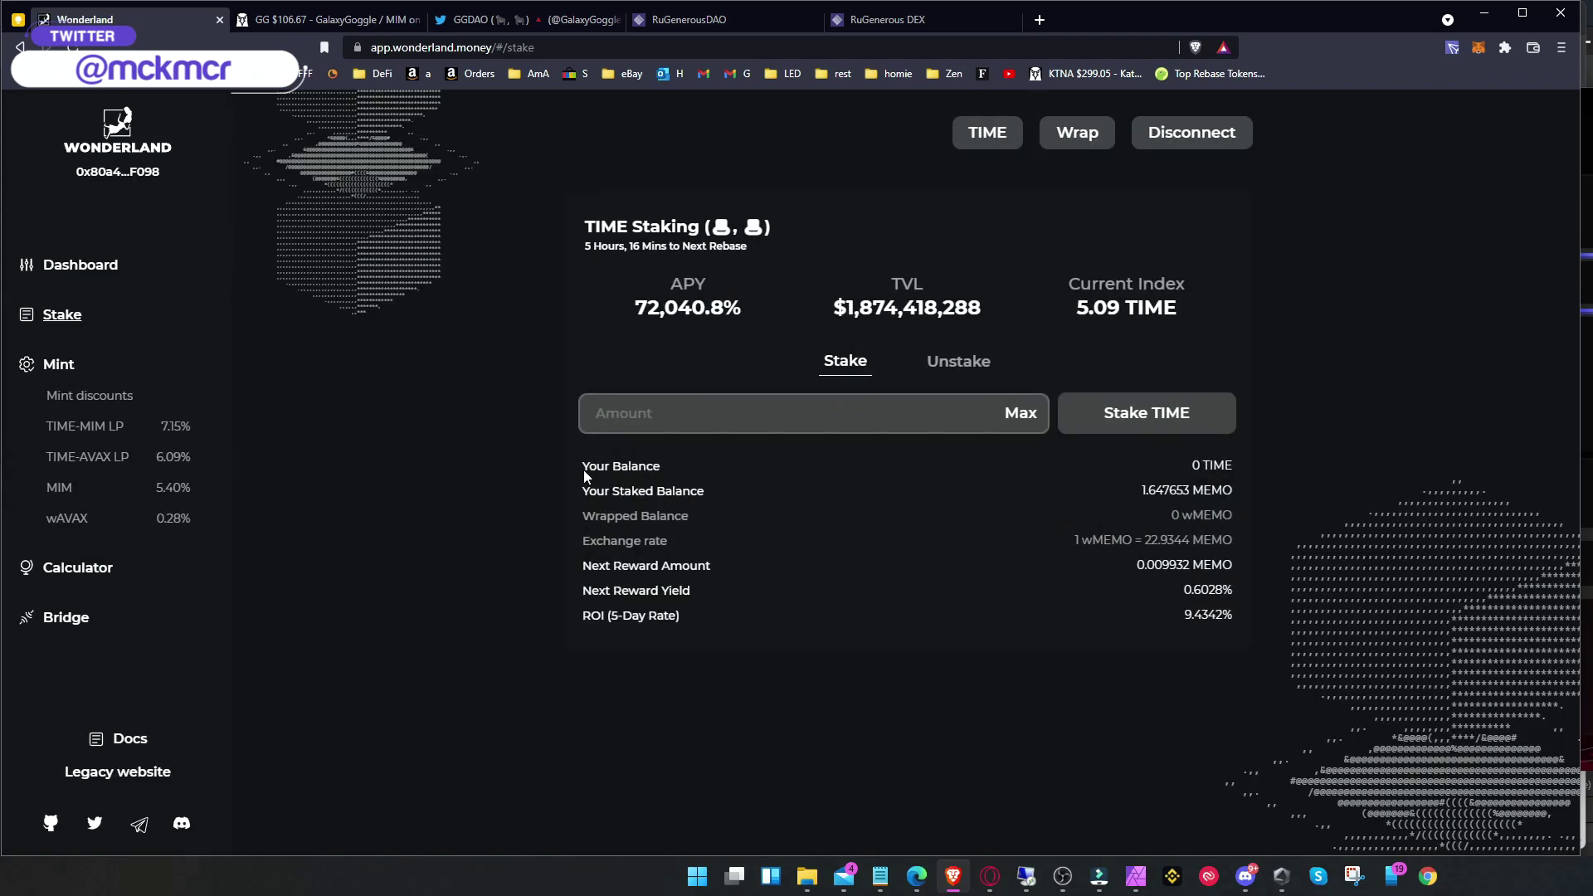
left_click(86, 274)
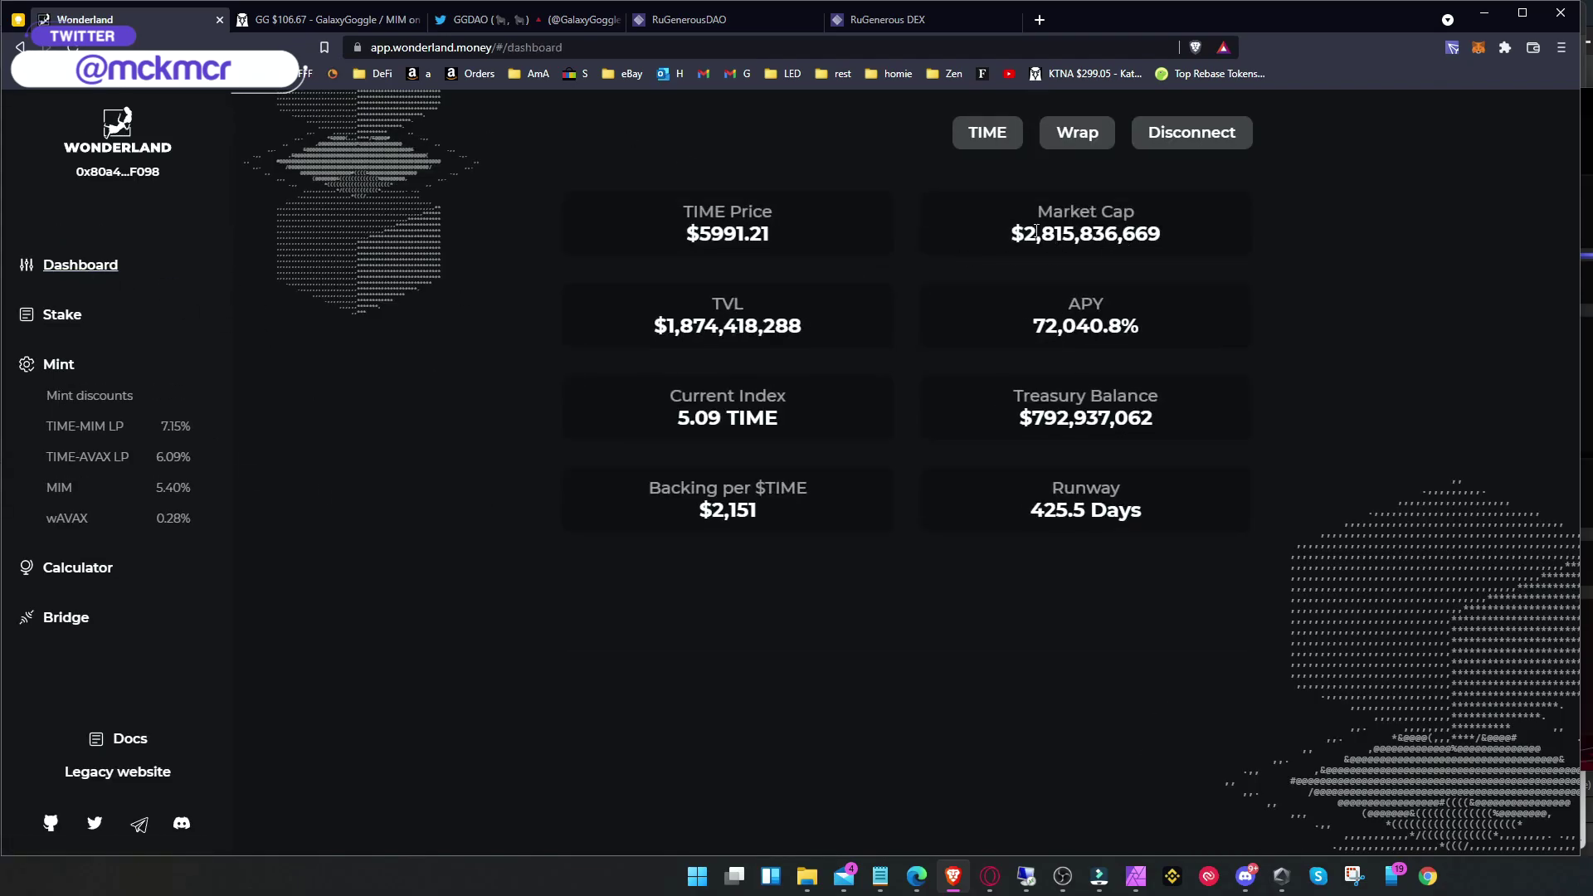
left_click_drag(1029, 235, 1077, 240)
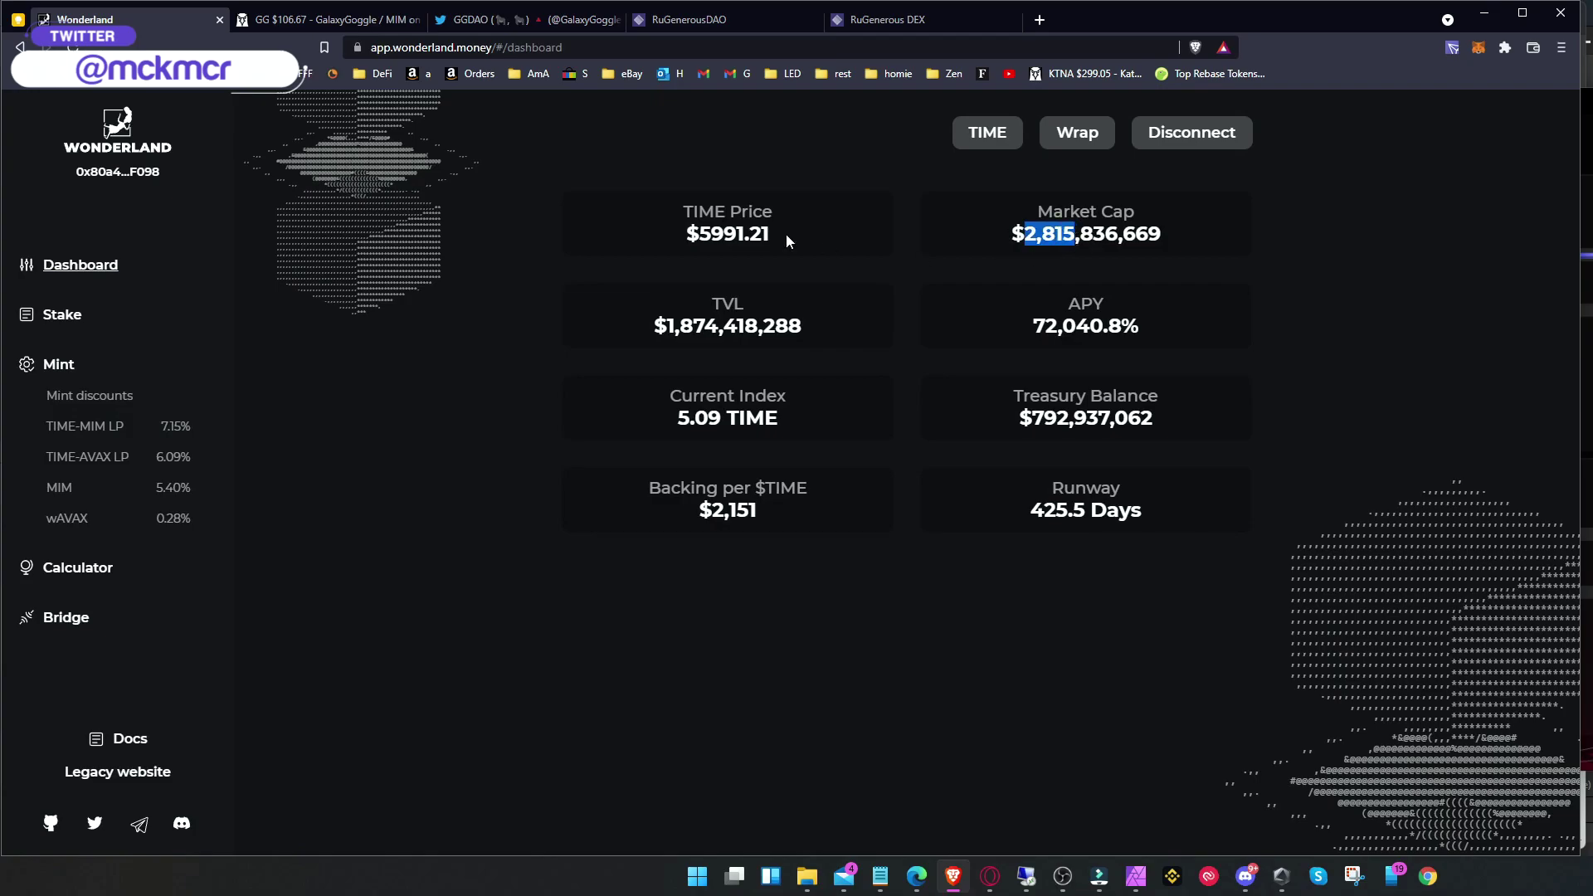
Step: Load HectorDAO FTM from the bookmarks and highlight its $150,680,879 dashboard market cap
left_click(377, 73)
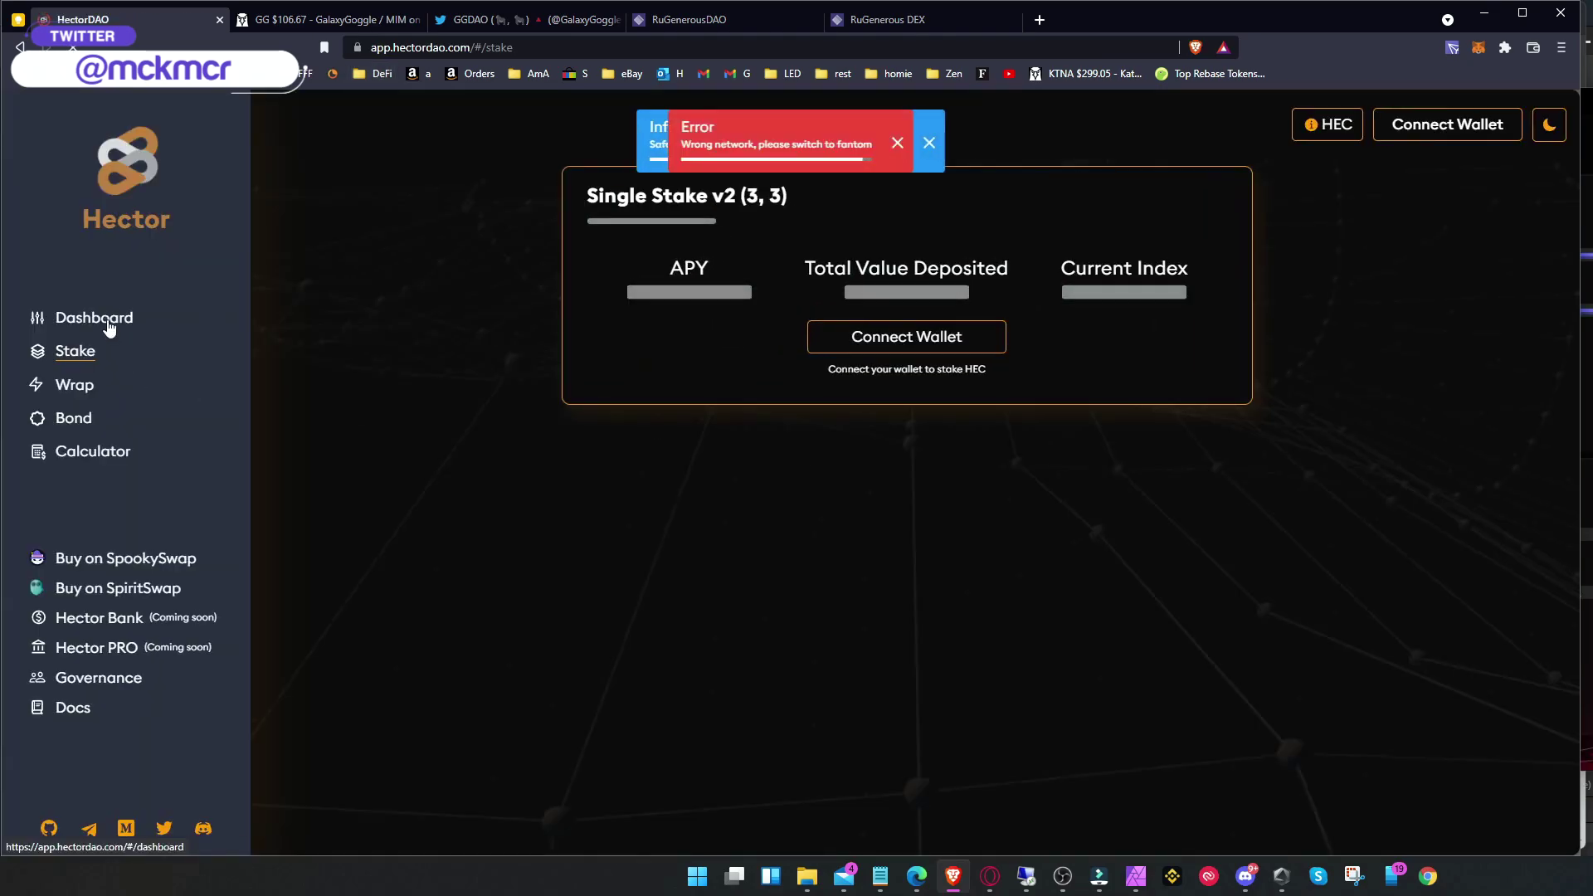
left_click(110, 322)
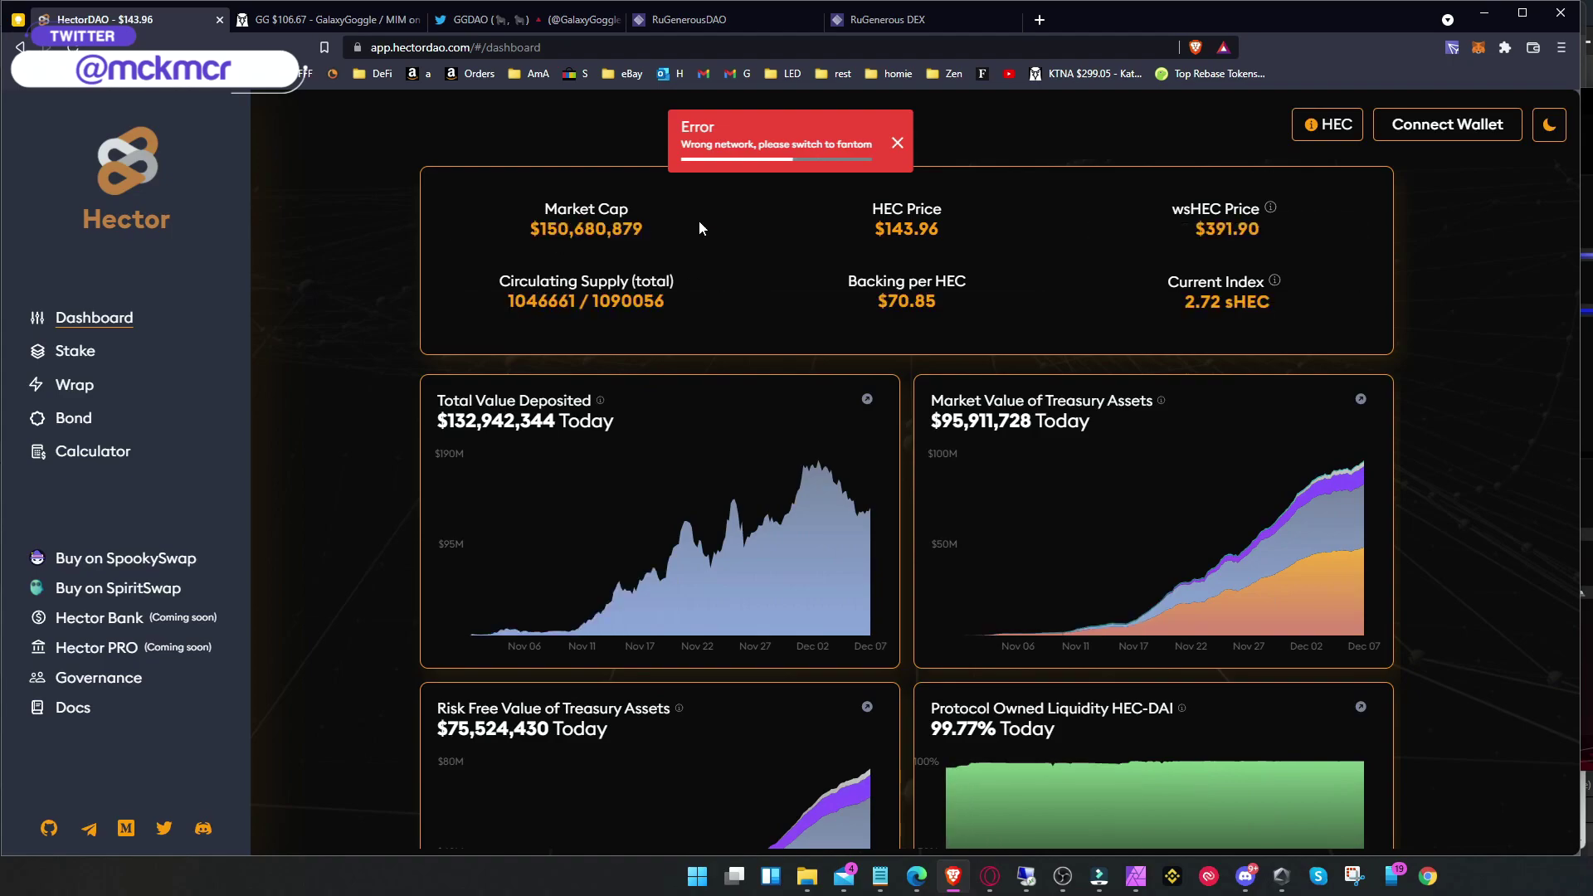
left_click_drag(541, 234, 644, 233)
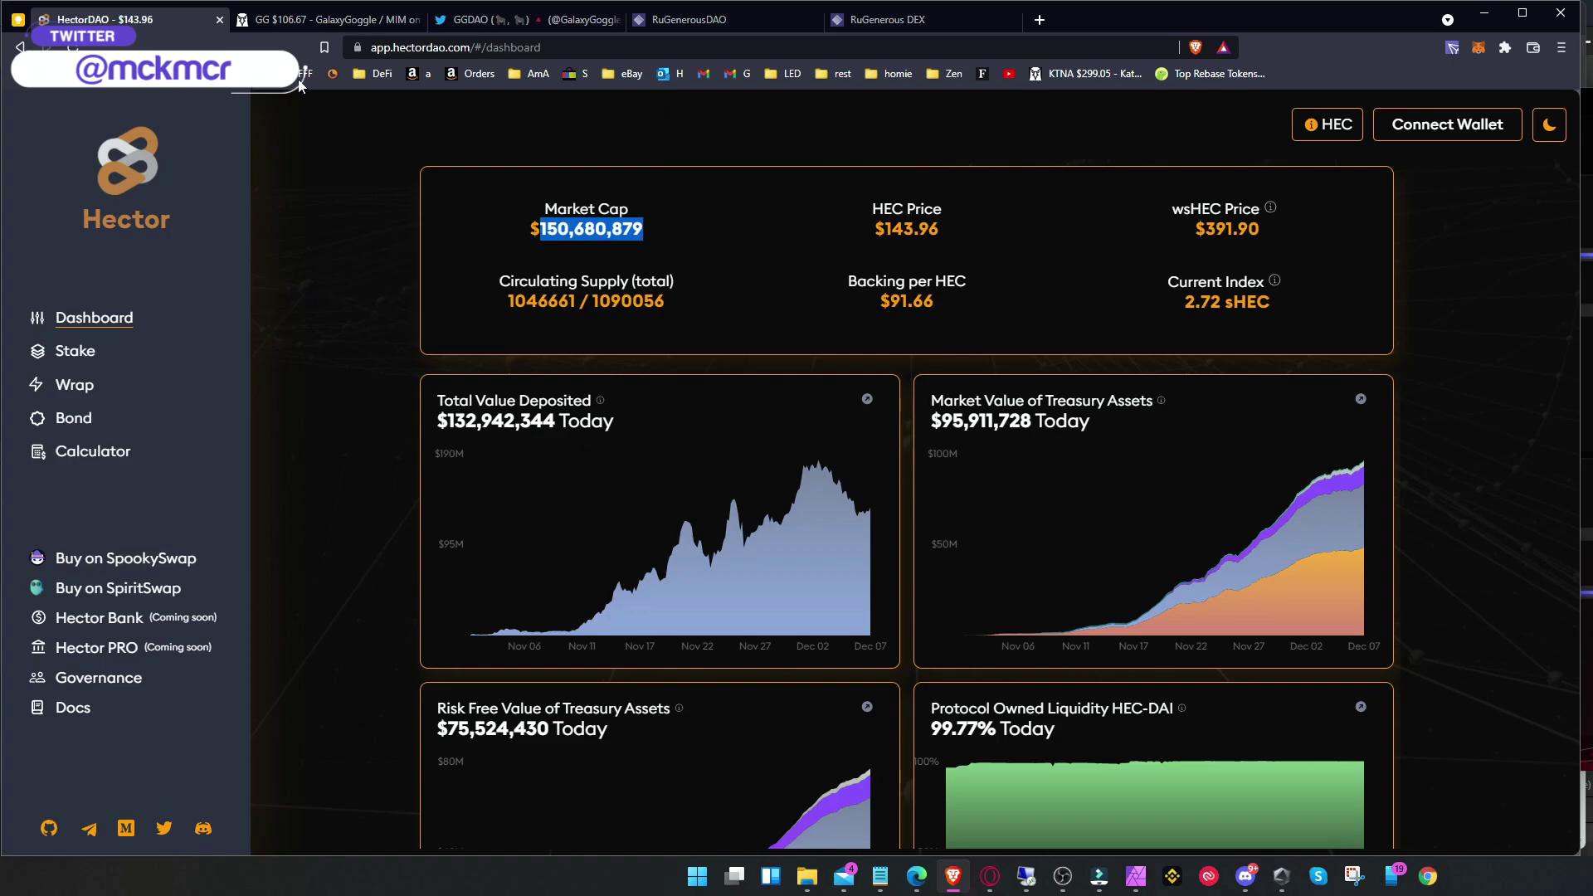
Step: Reload GalaxyGoggle AVAX from the bookmarks and look over the returns calculator and dashboard
left_click(379, 75)
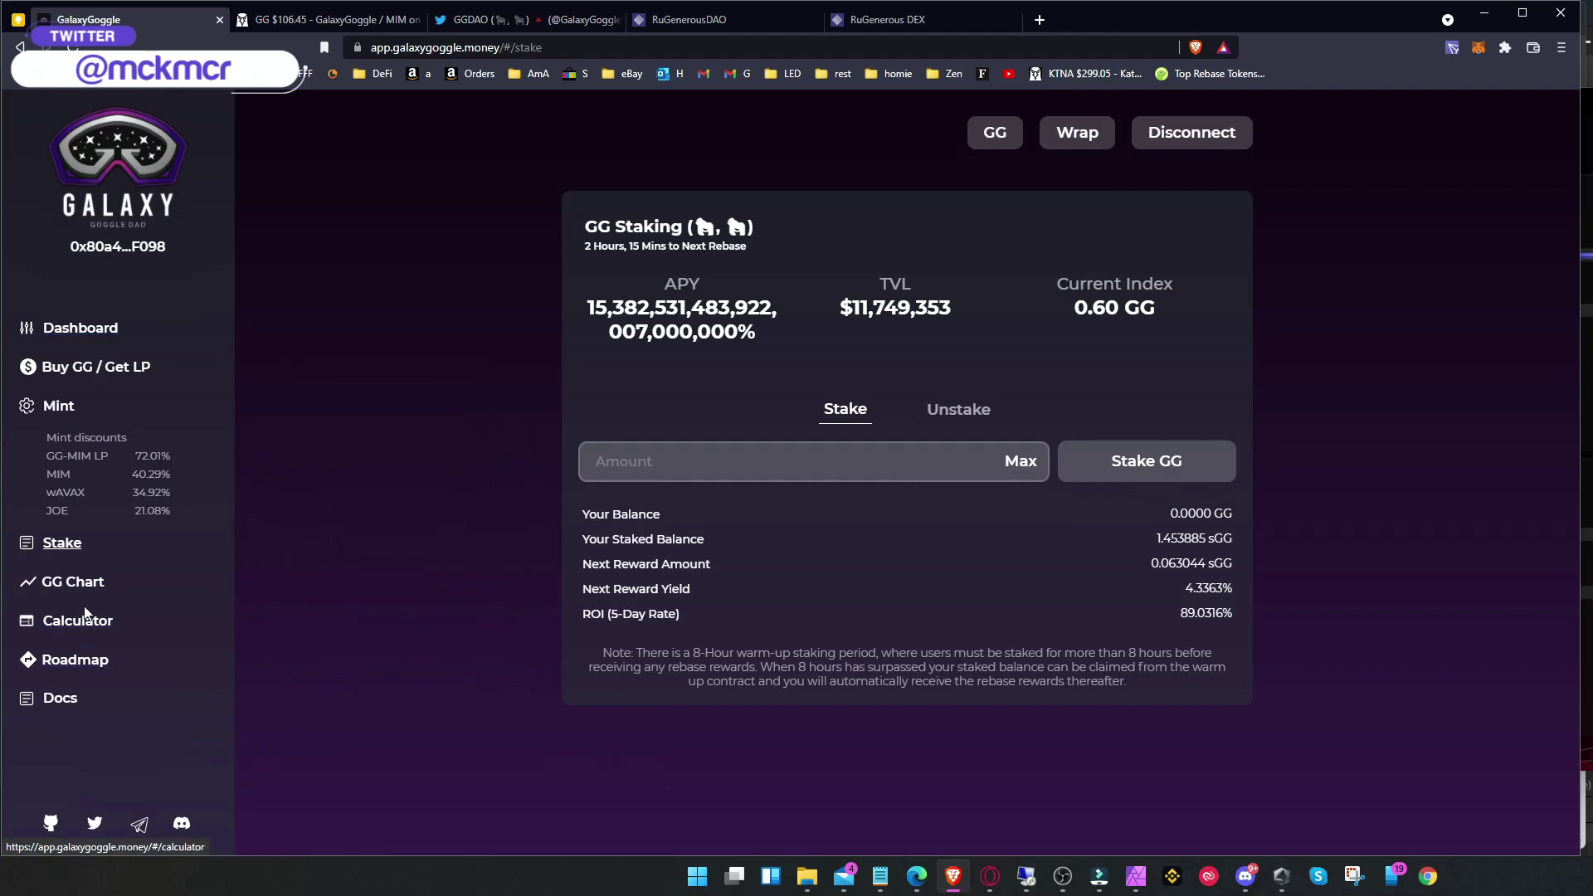
left_click(69, 625)
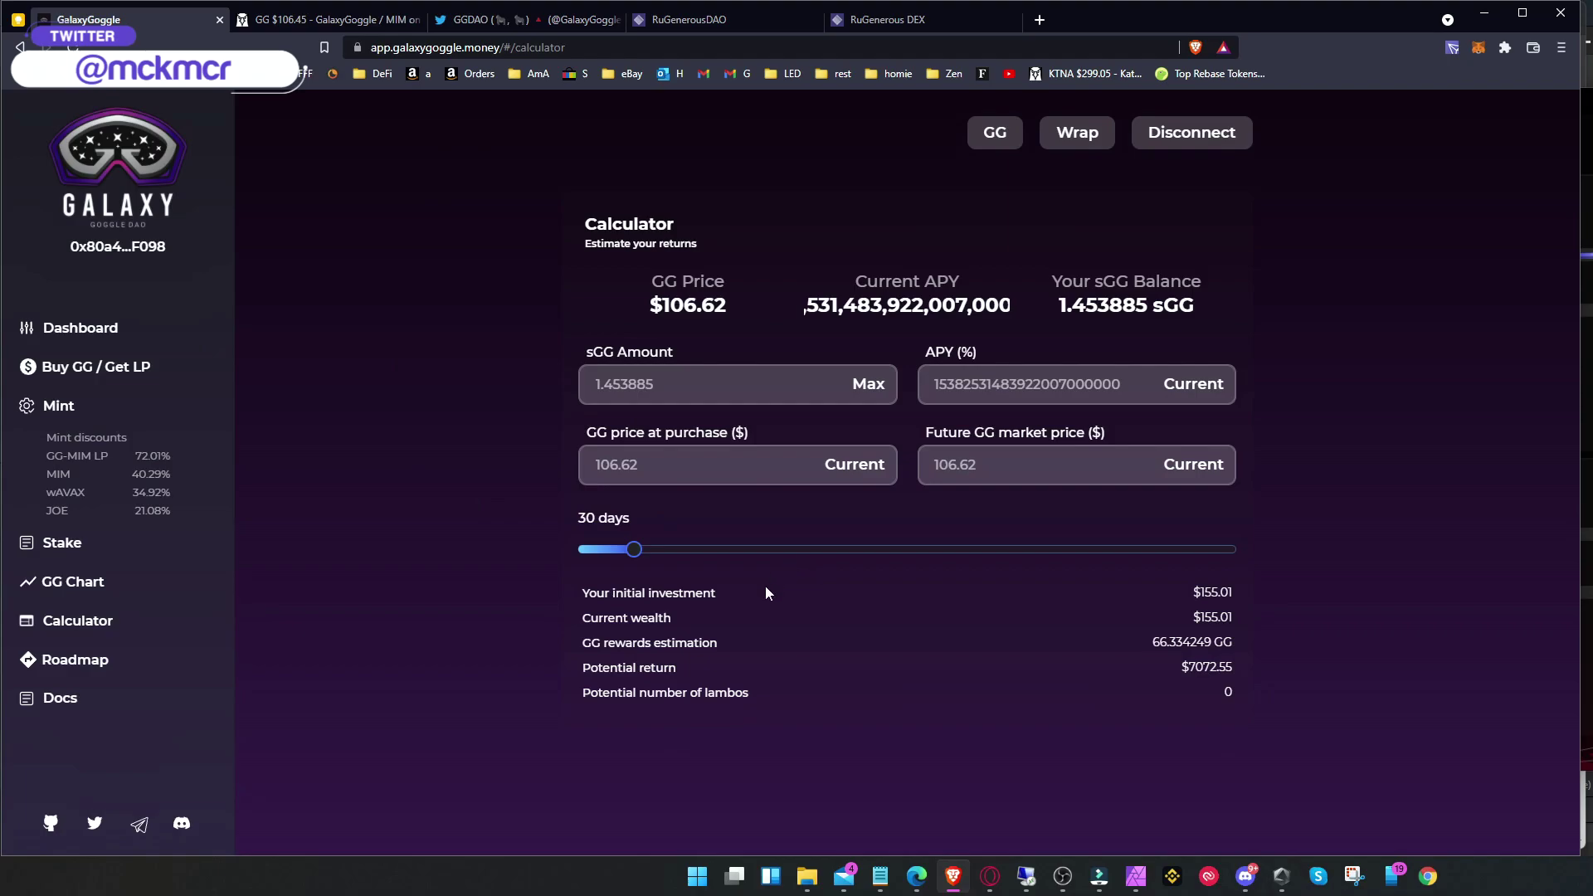
left_click(76, 326)
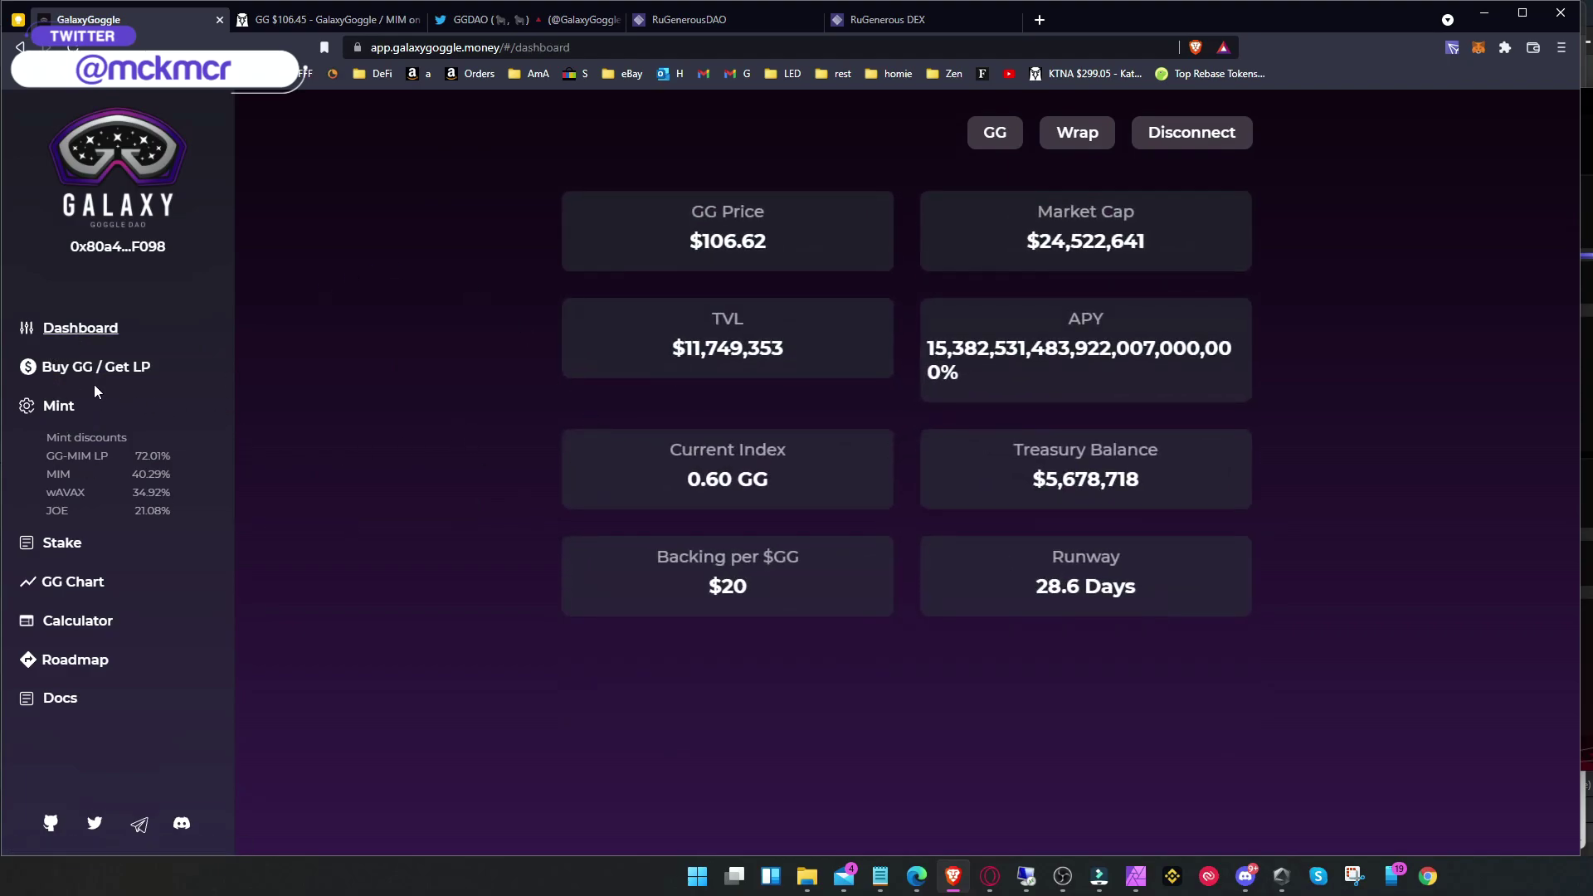
Step: On the Stake page, highlight the 1.453885 sGG staked balance and bring up the GG buying options
left_click(63, 544)
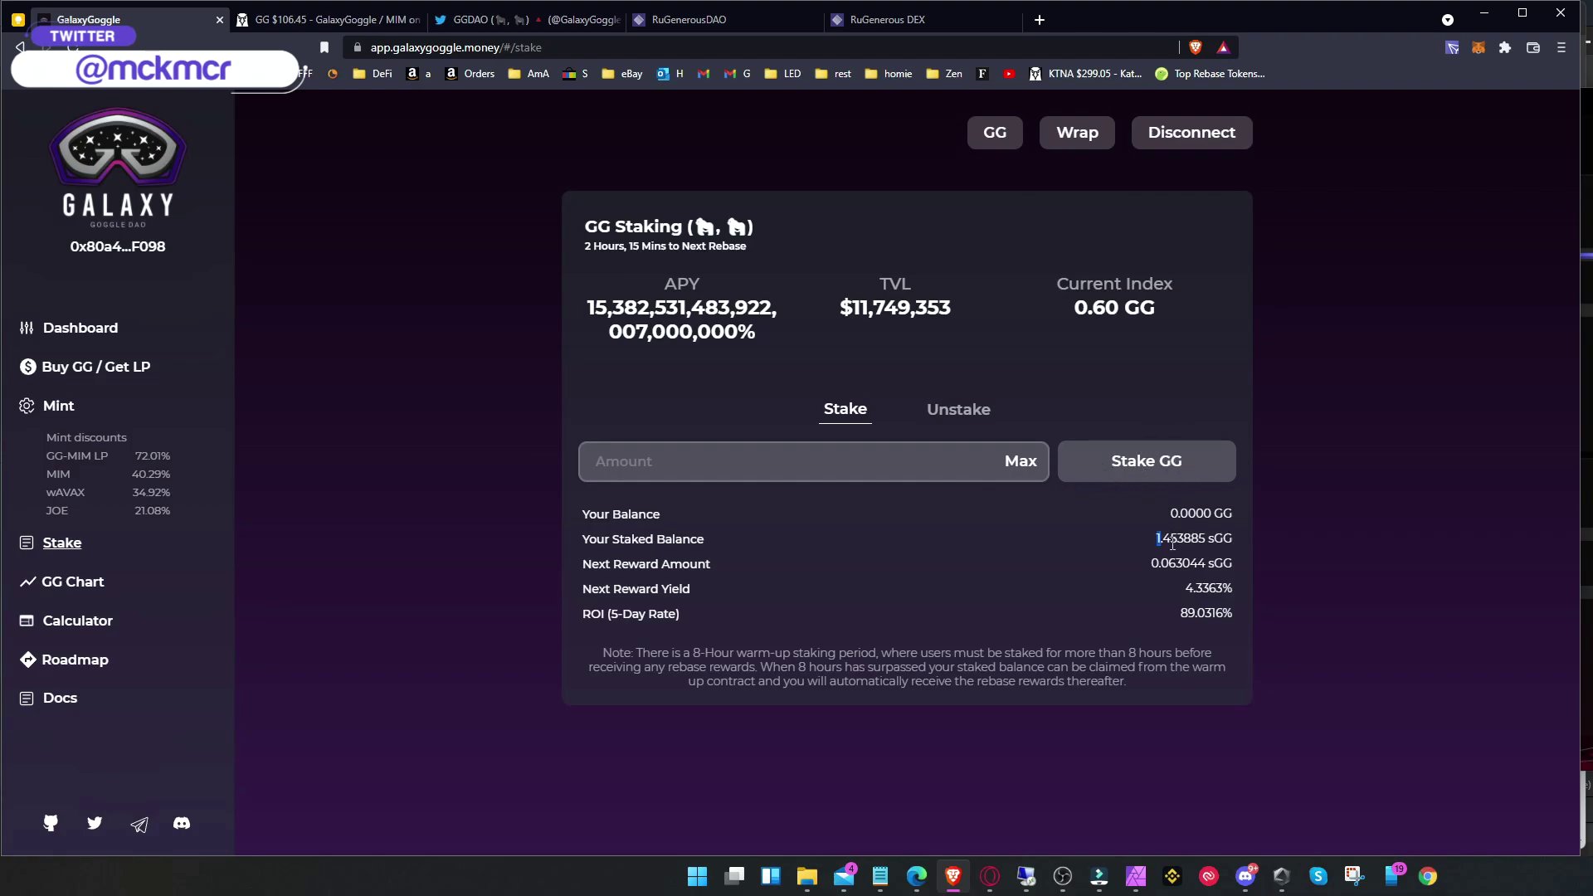
left_click_drag(1151, 544, 1200, 543)
mouse_move(998, 141)
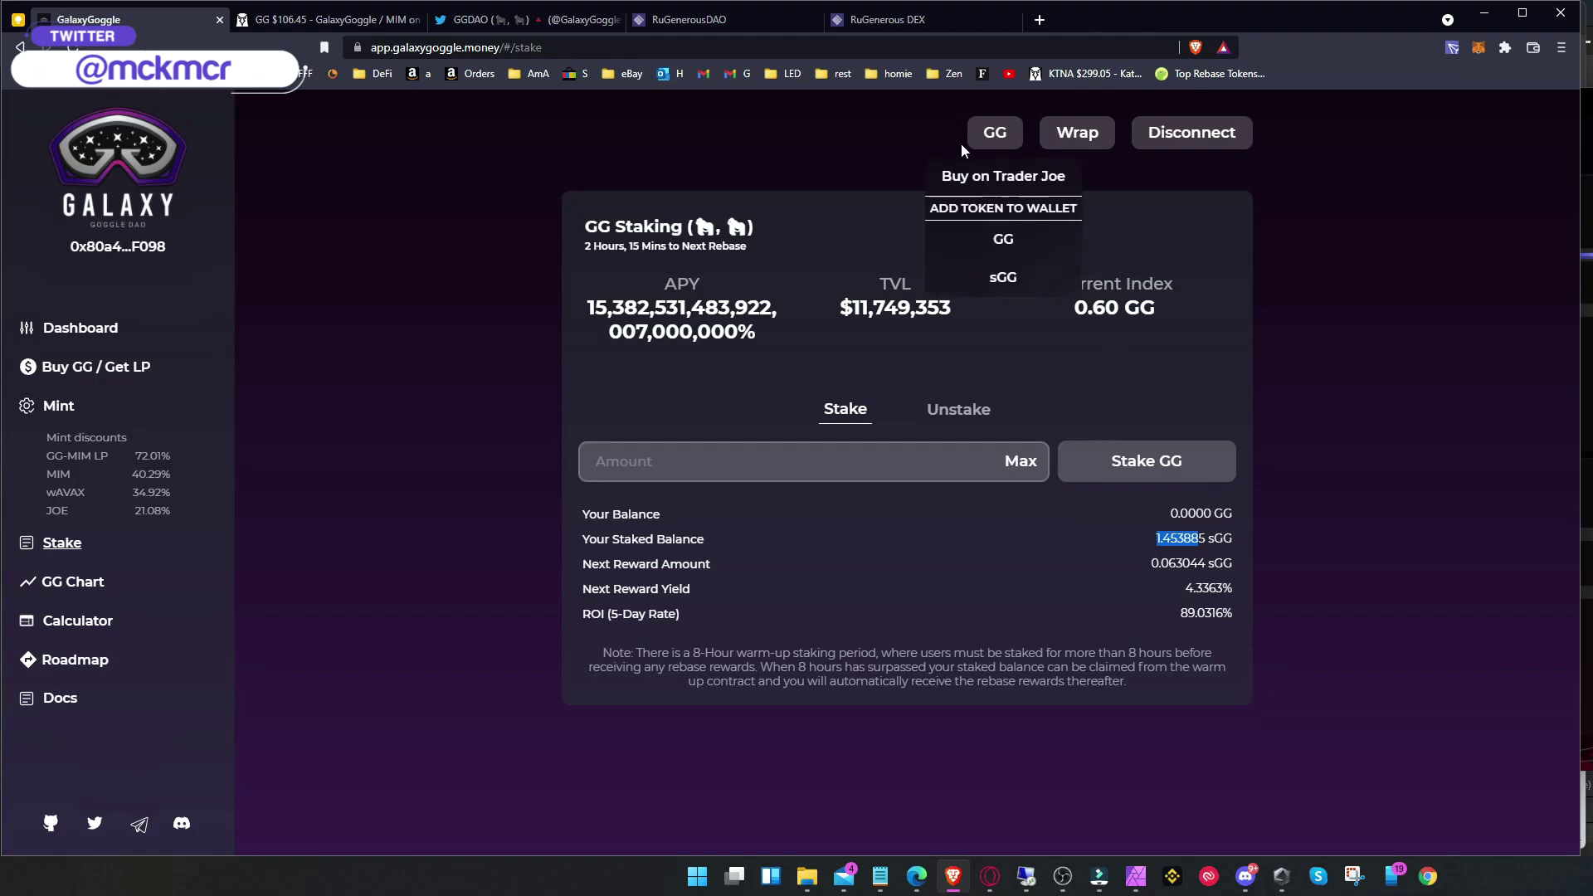
Step: Go to Trader Joe's trade page, accept the imported GG token warning, and check the wallet's AVAX balance
left_click(1029, 177)
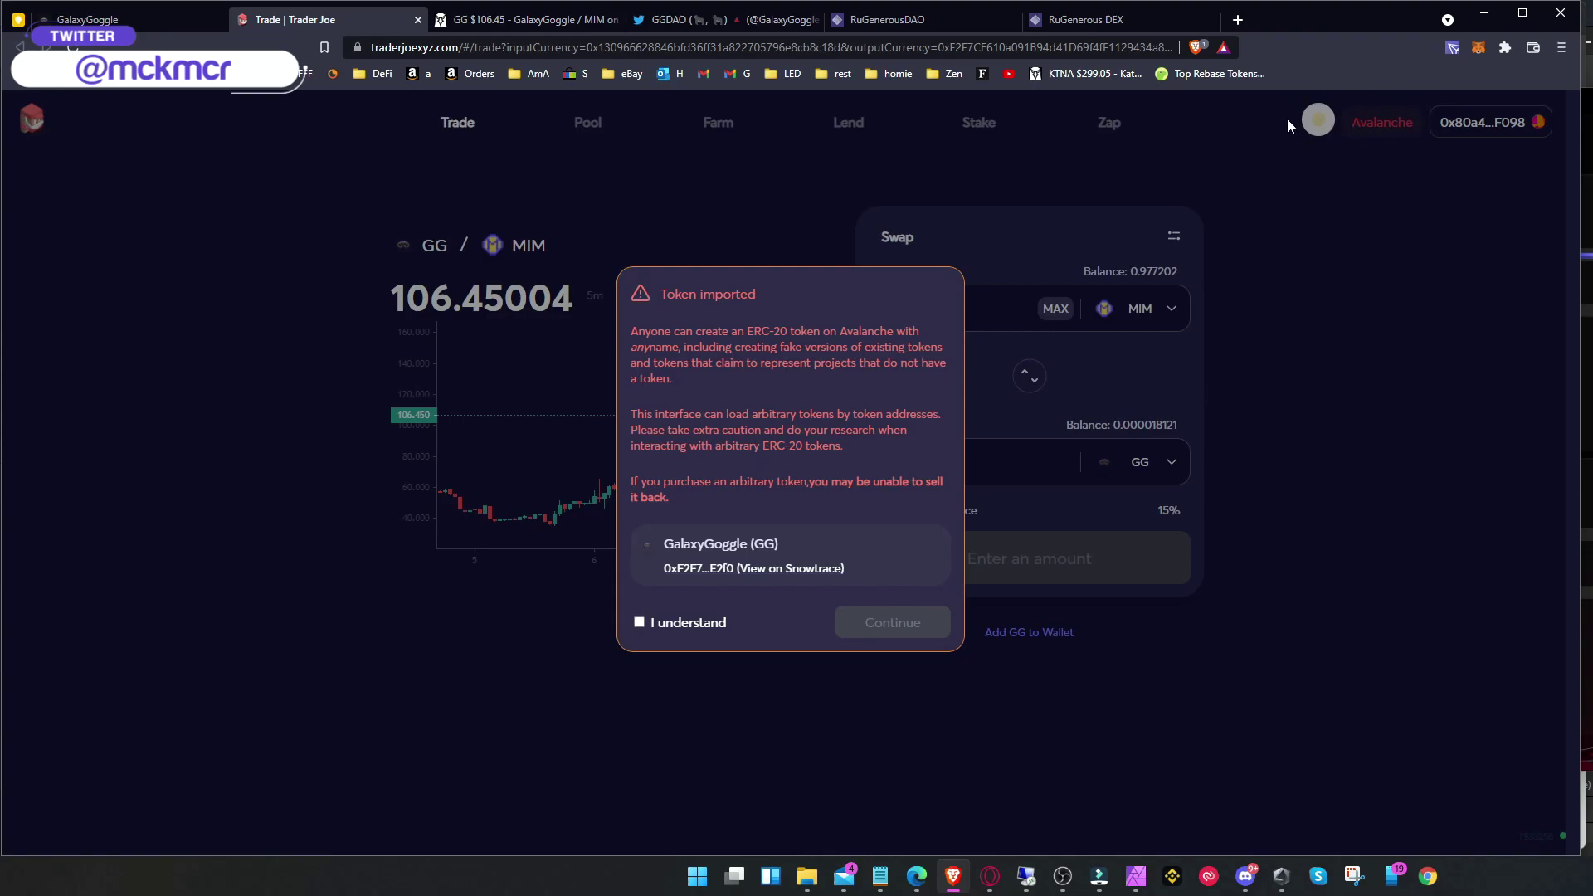
left_click(673, 629)
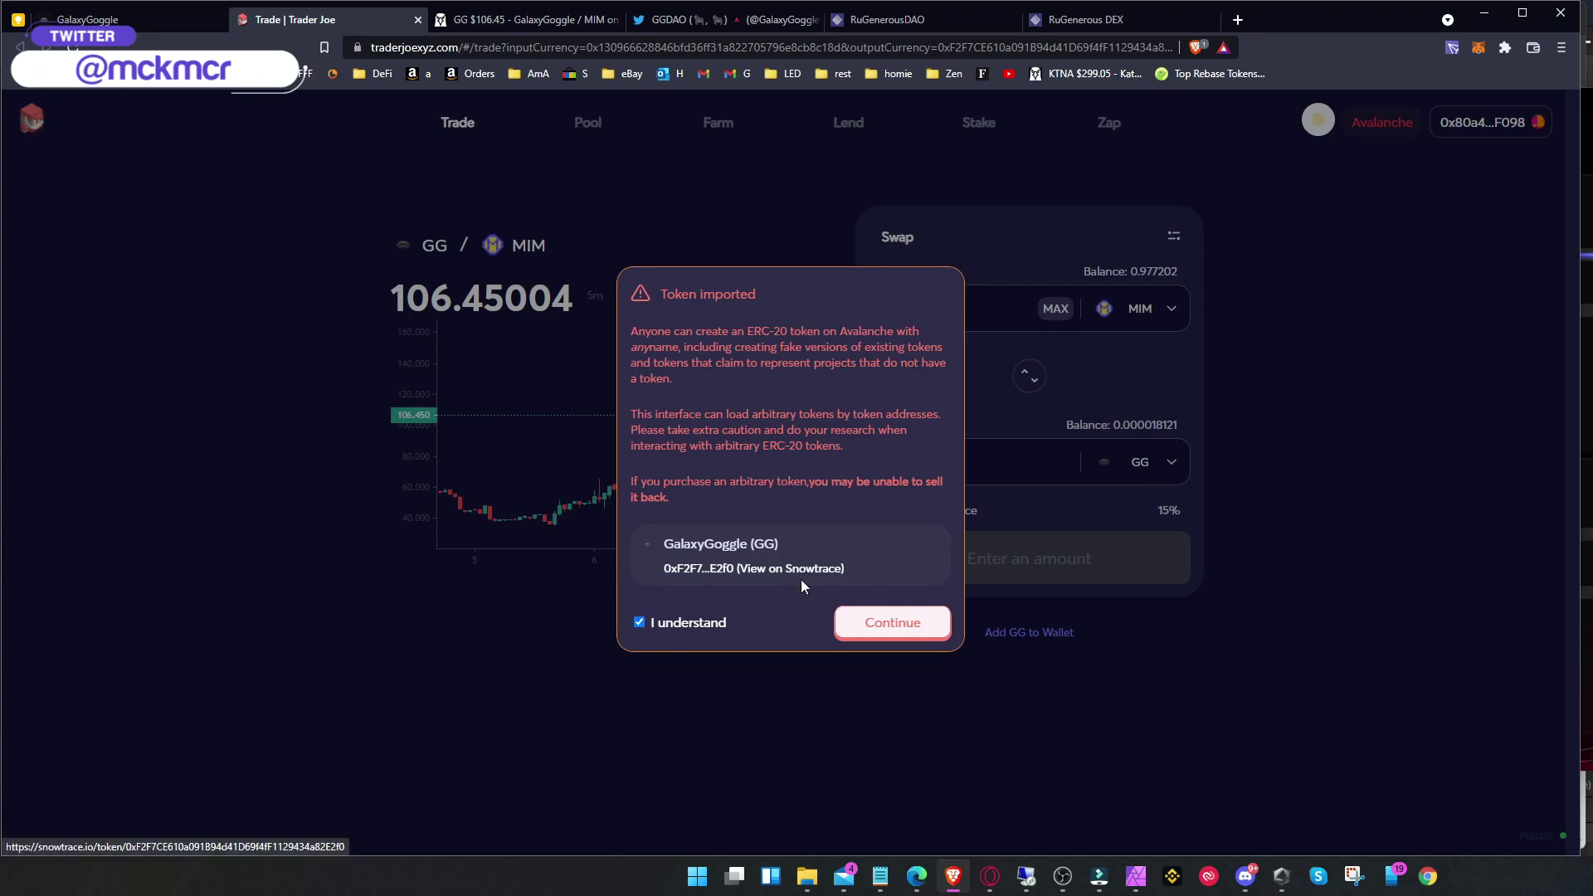
left_click(881, 625)
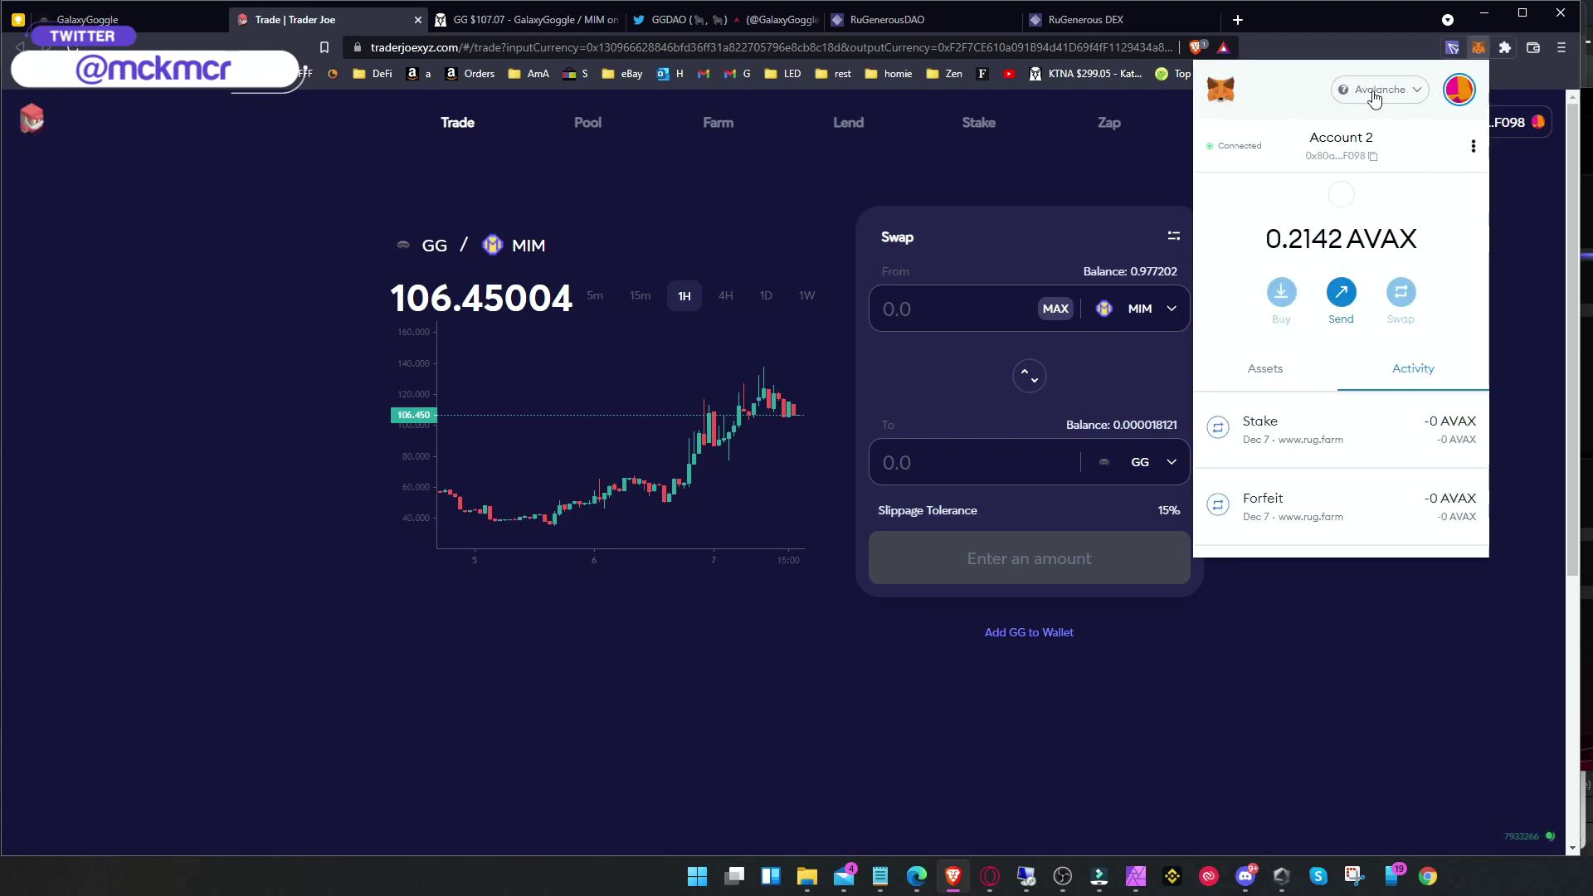
left_click(1264, 368)
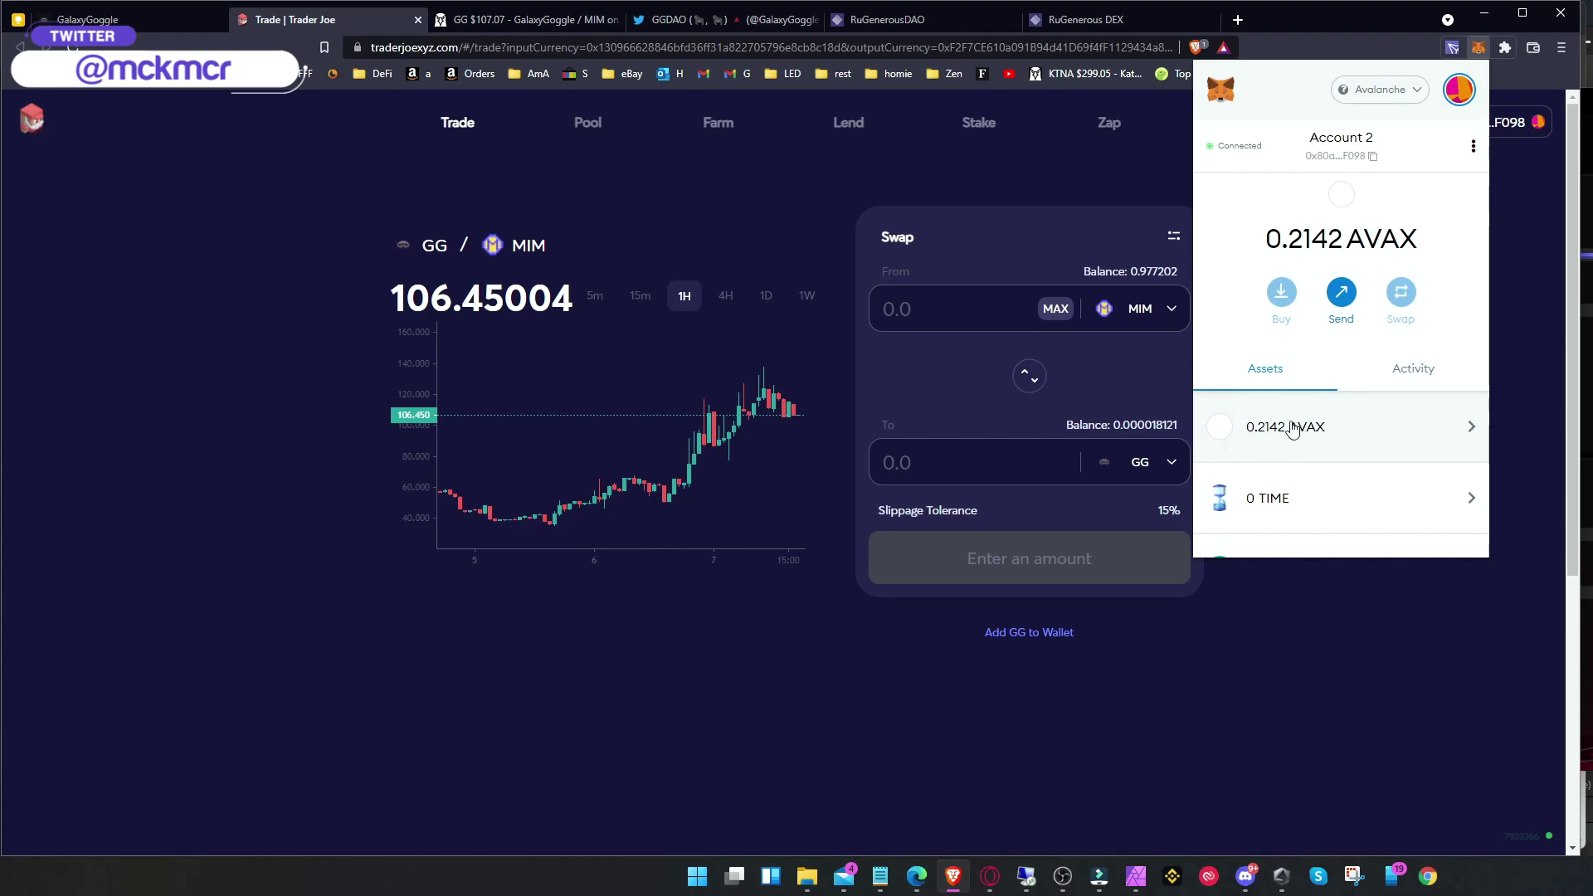
left_click(1272, 428)
left_click(1095, 697)
Step: Pay with AVAX, enter 0.1, and note the estimated GG output of about 0.0861
left_click(1135, 312)
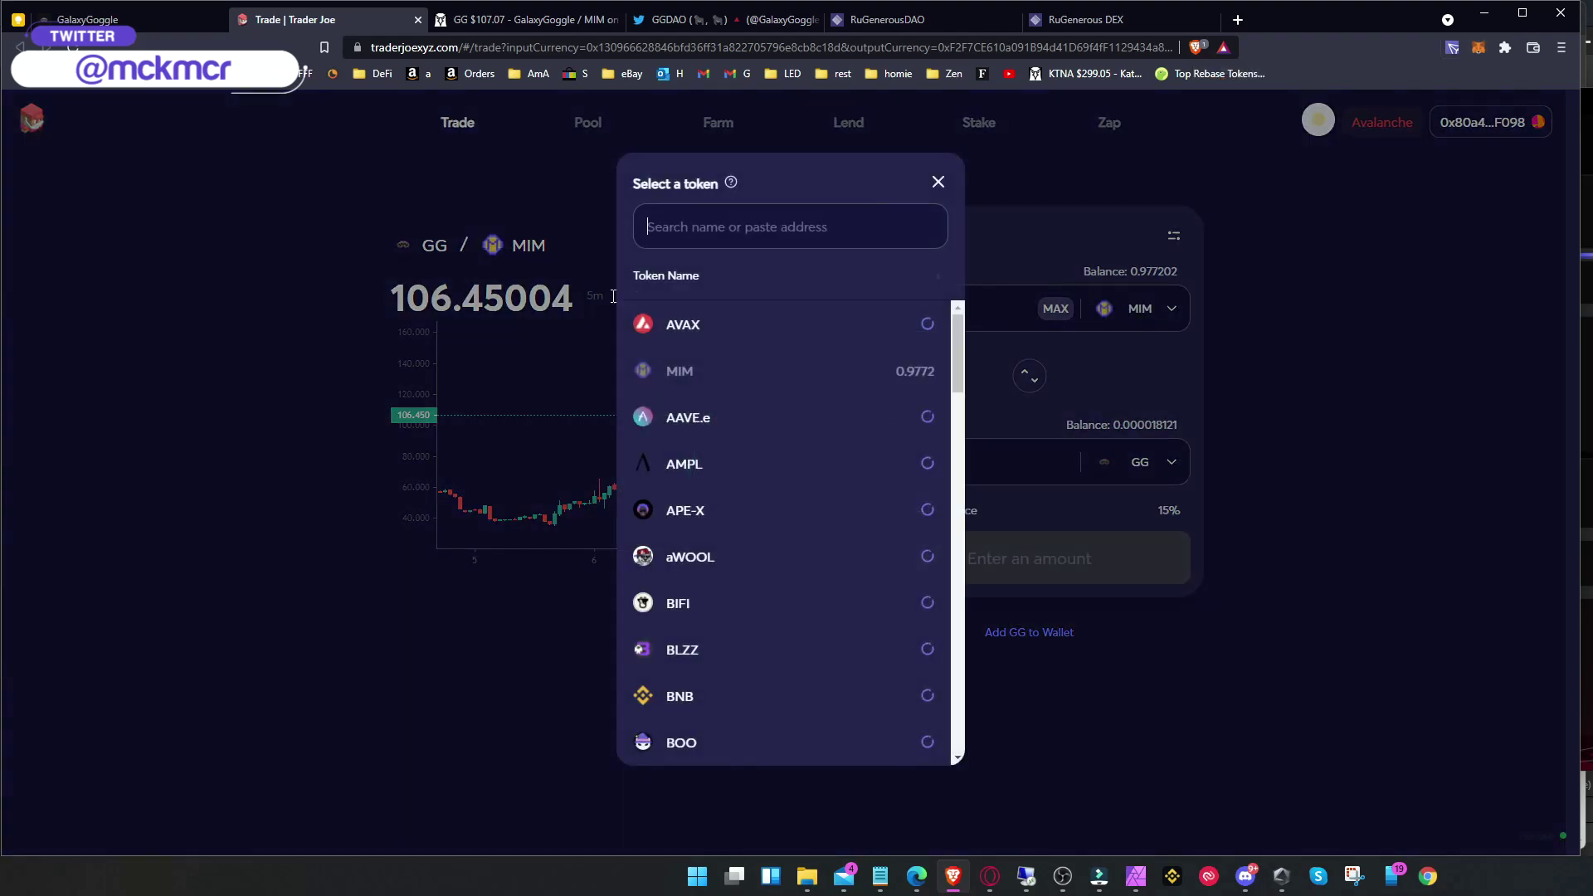
left_click(687, 326)
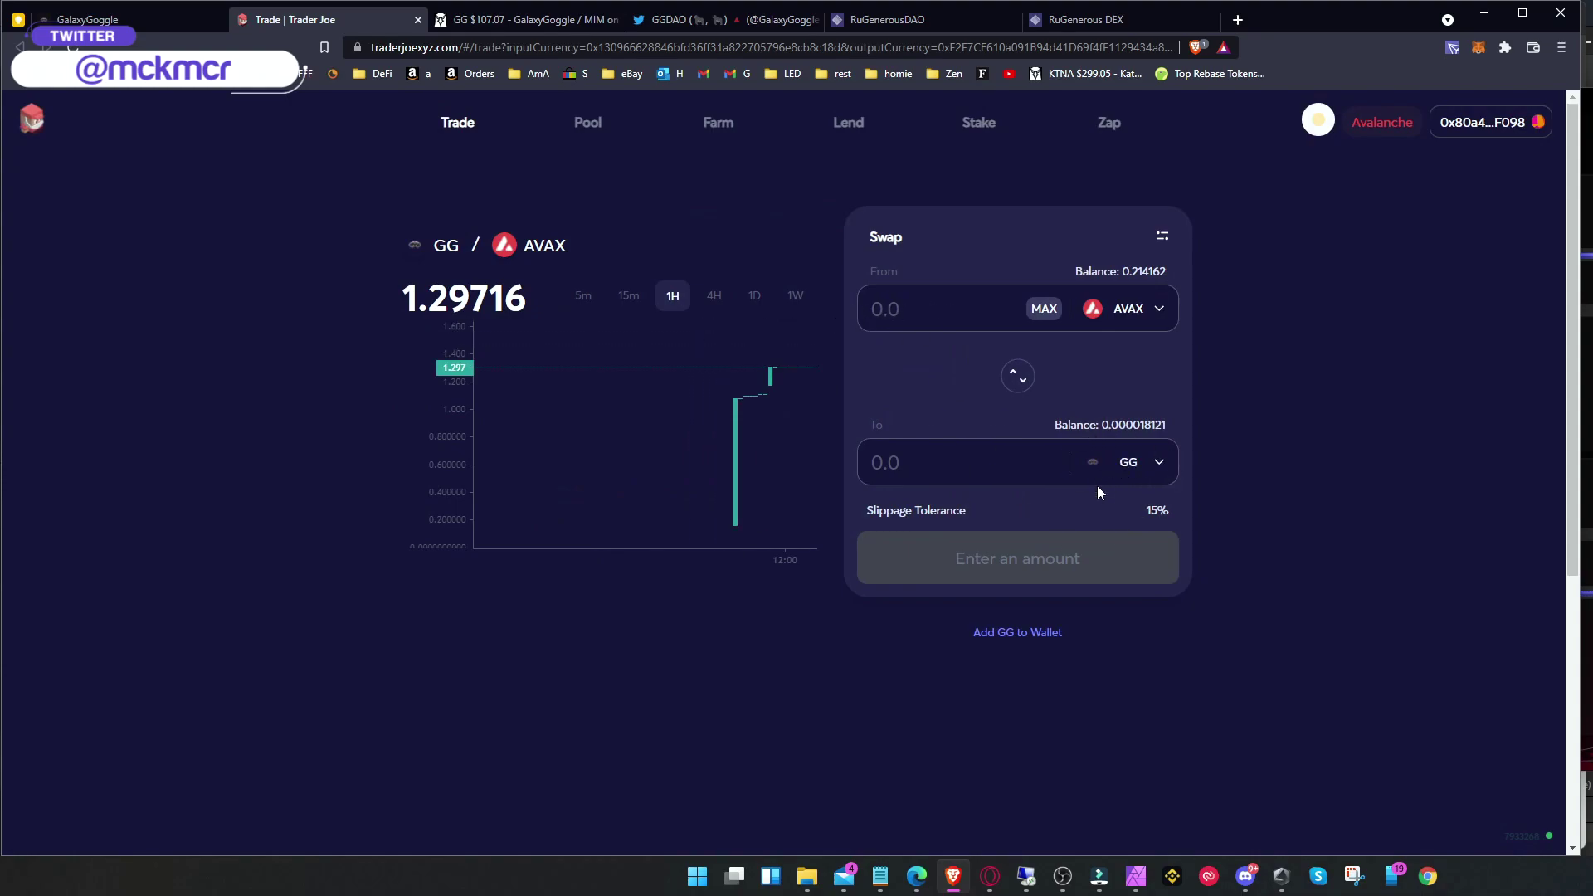
left_click(909, 312)
type("0.1")
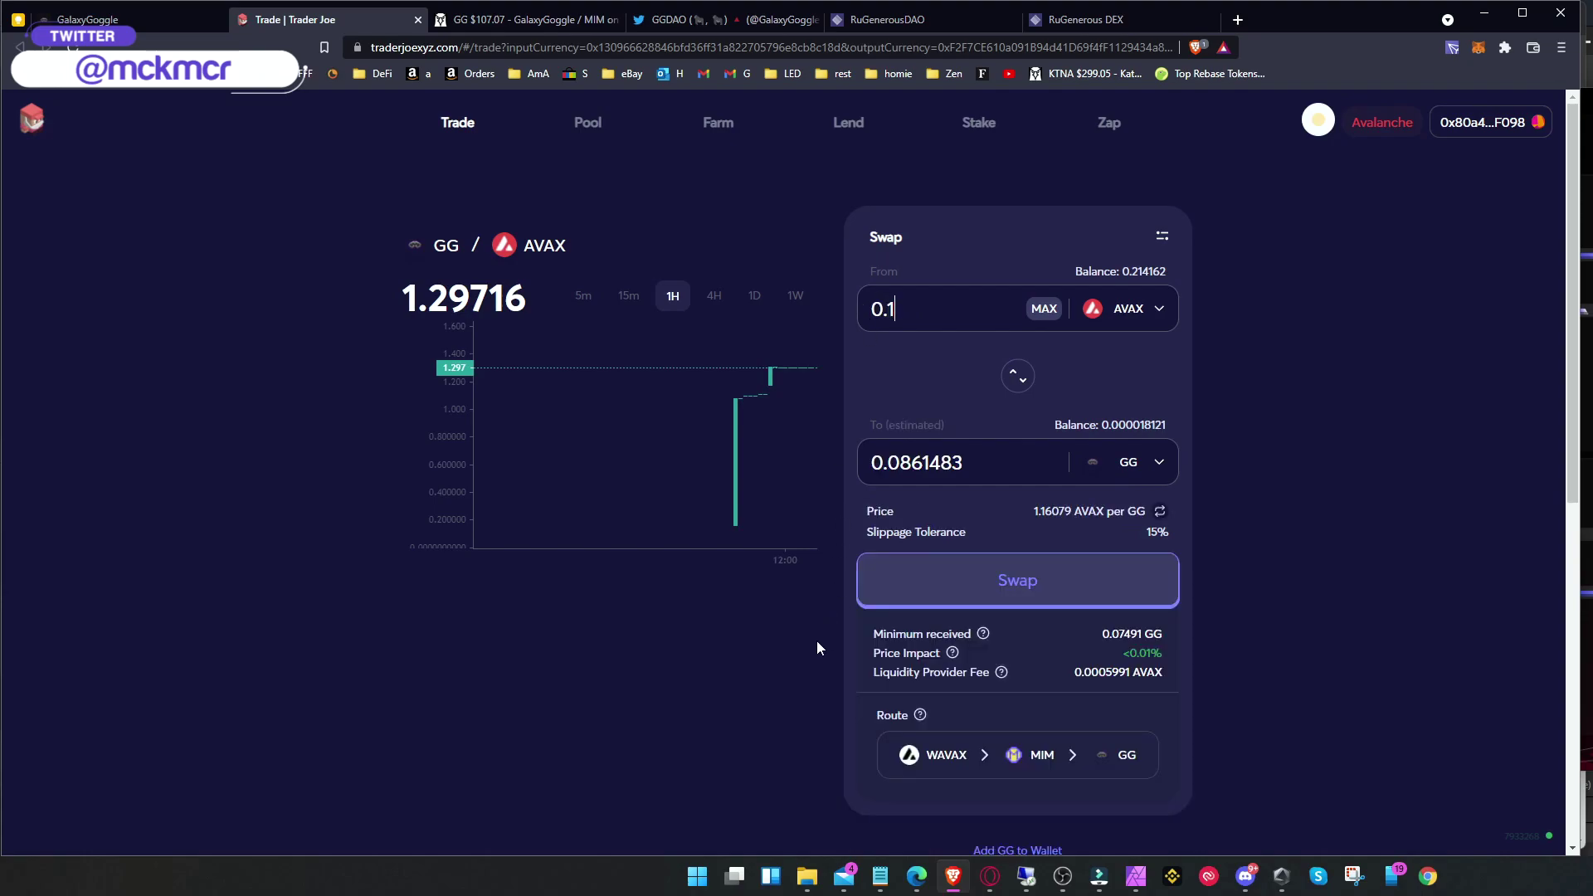
scroll(749, 628, "down", 2)
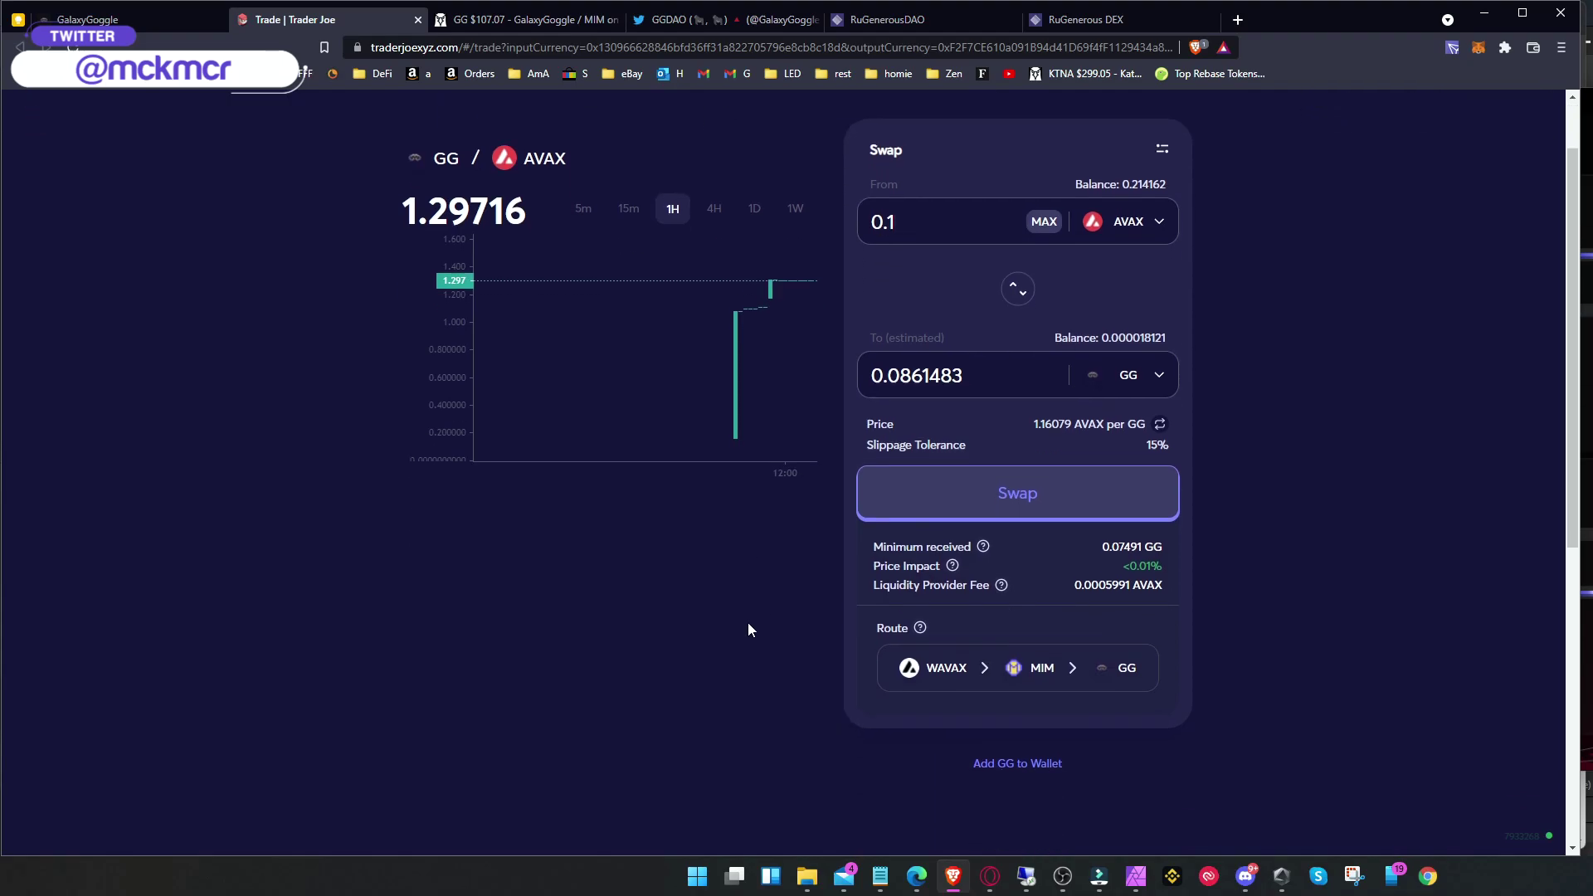
scroll(748, 630, "up", 1)
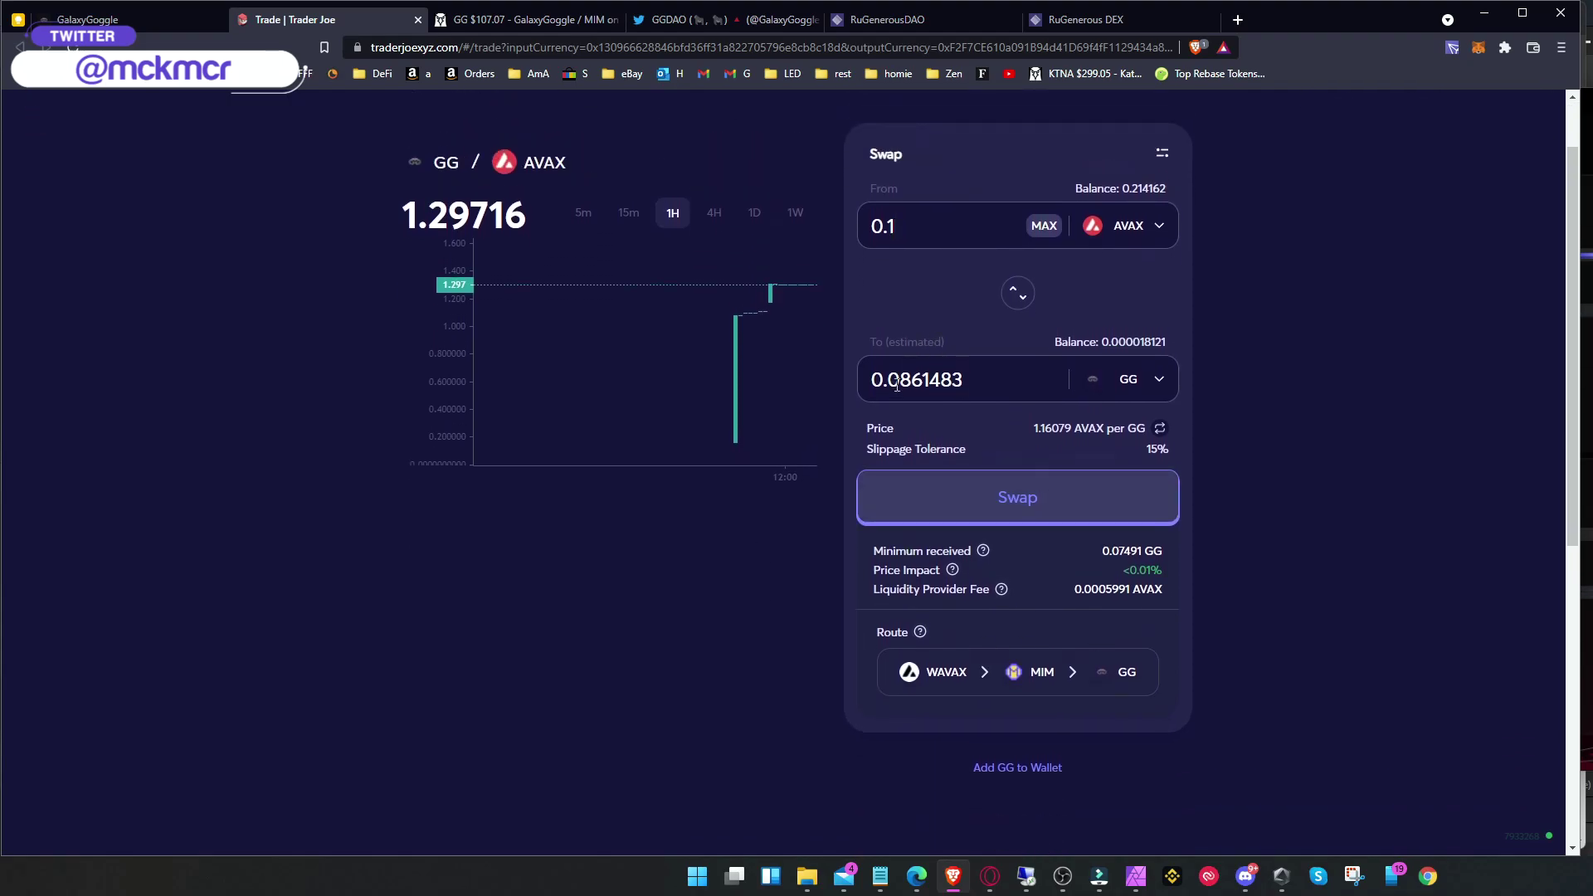
left_click_drag(900, 372, 963, 379)
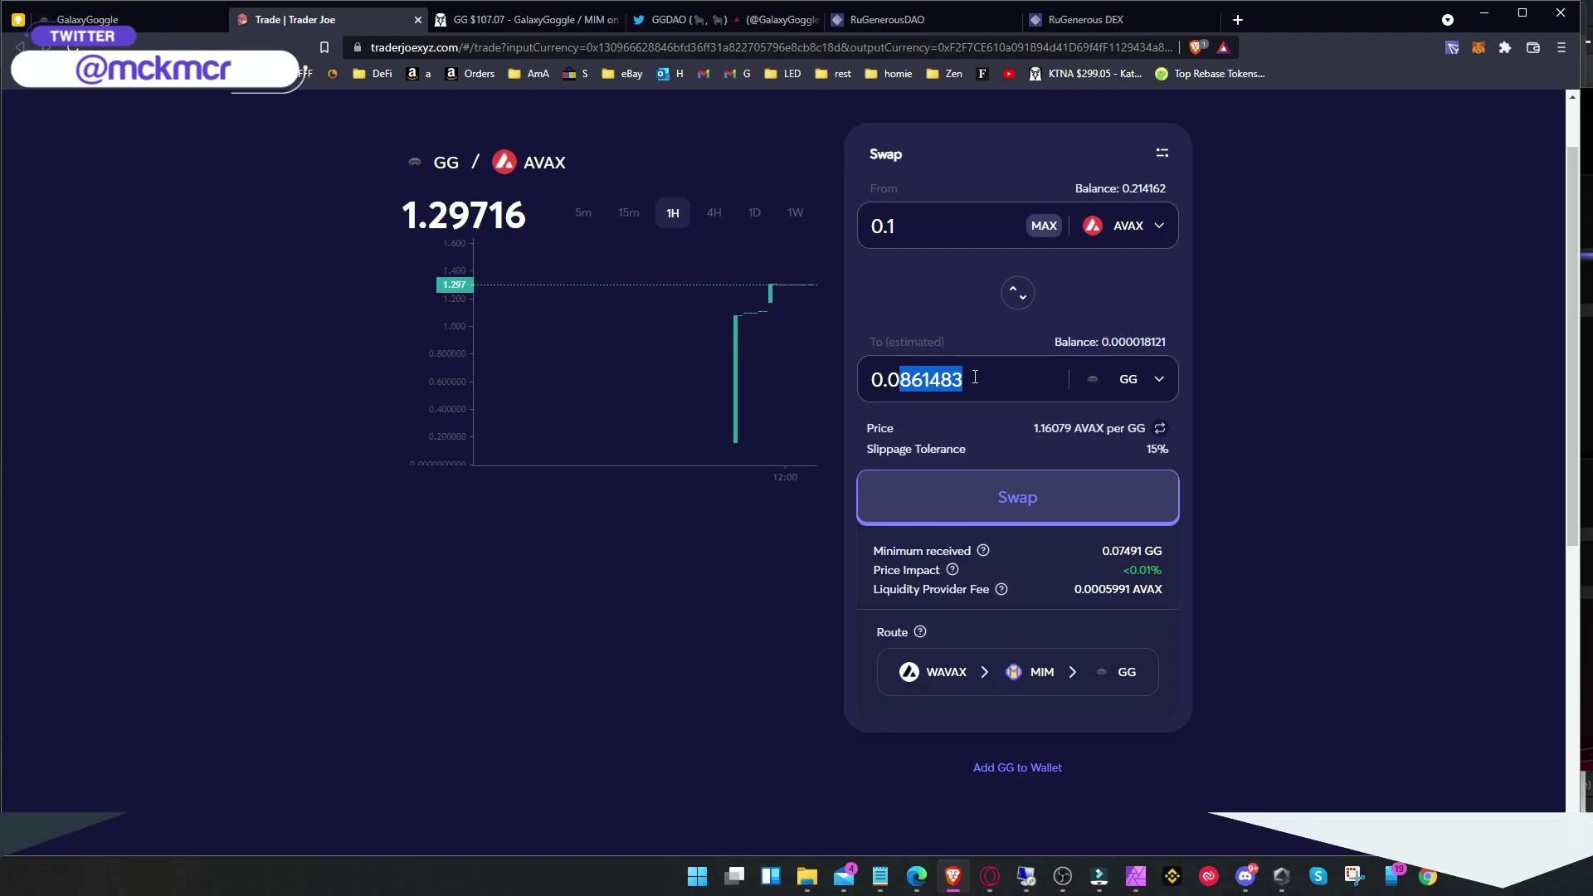
left_click(395, 130)
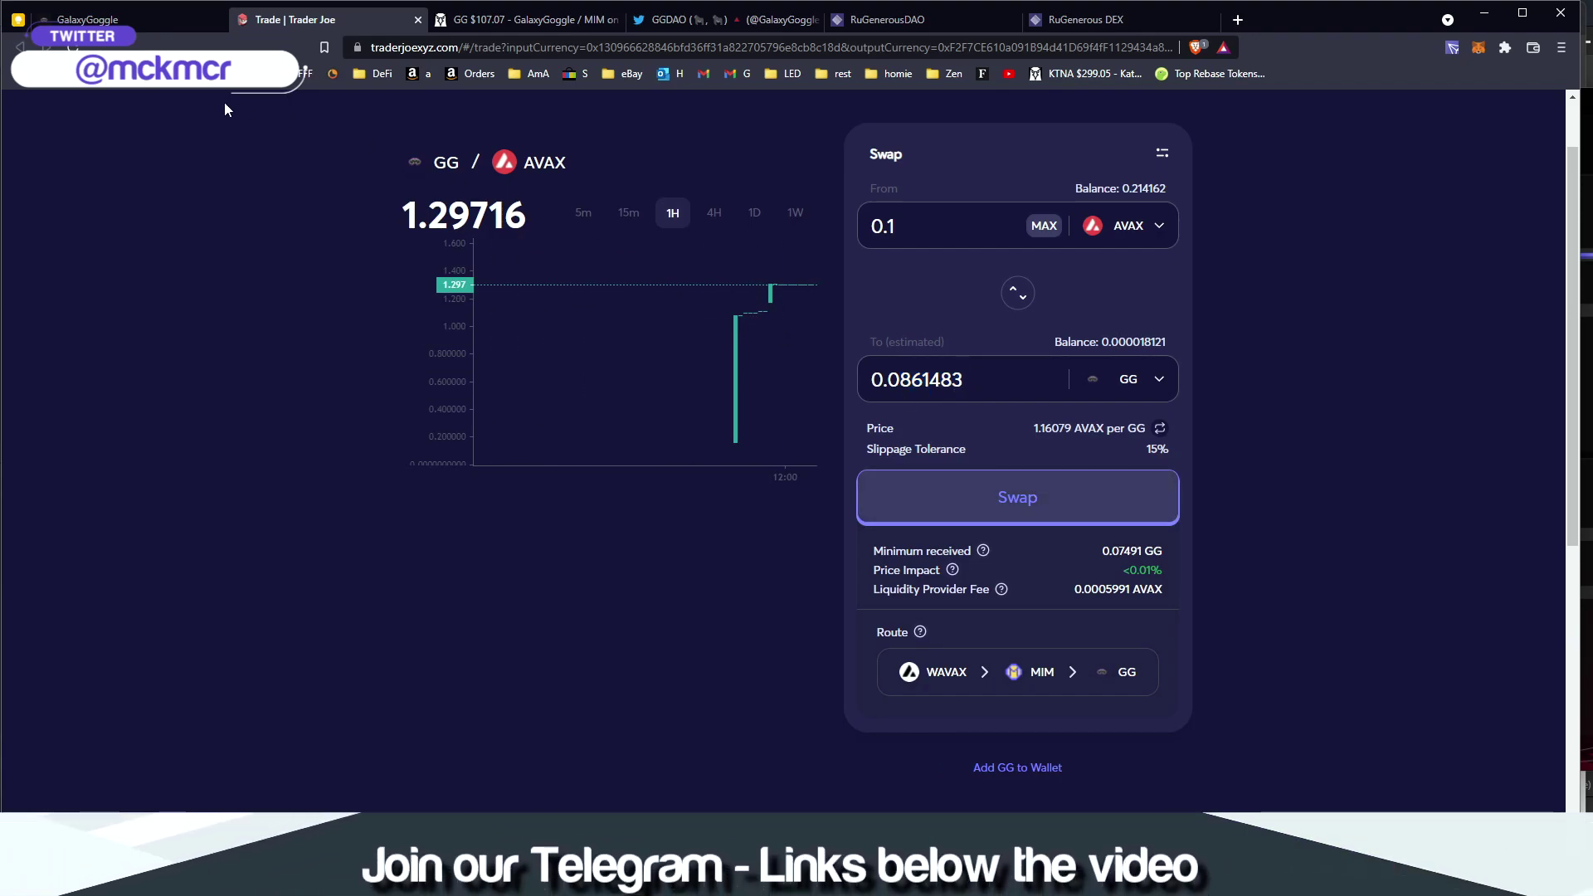
Step: Check the staked balance on the GalaxyGoggle page, then review the 0.1 AVAX to GG swap
key("ctrl+shift+Tab")
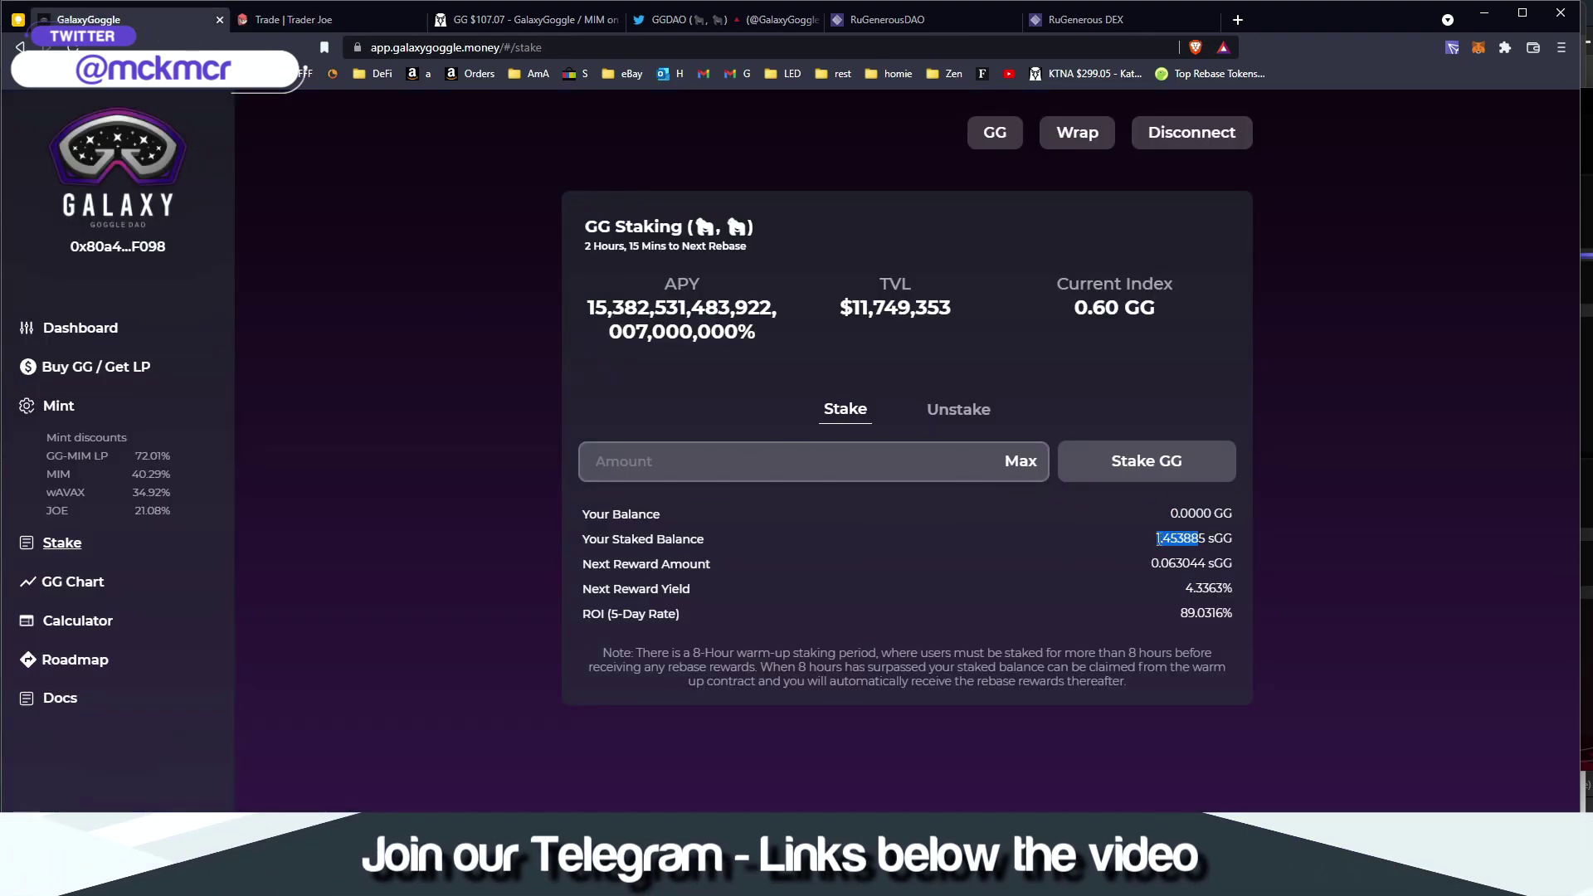
left_click_drag(1157, 539, 1182, 537)
key("ctrl+Tab")
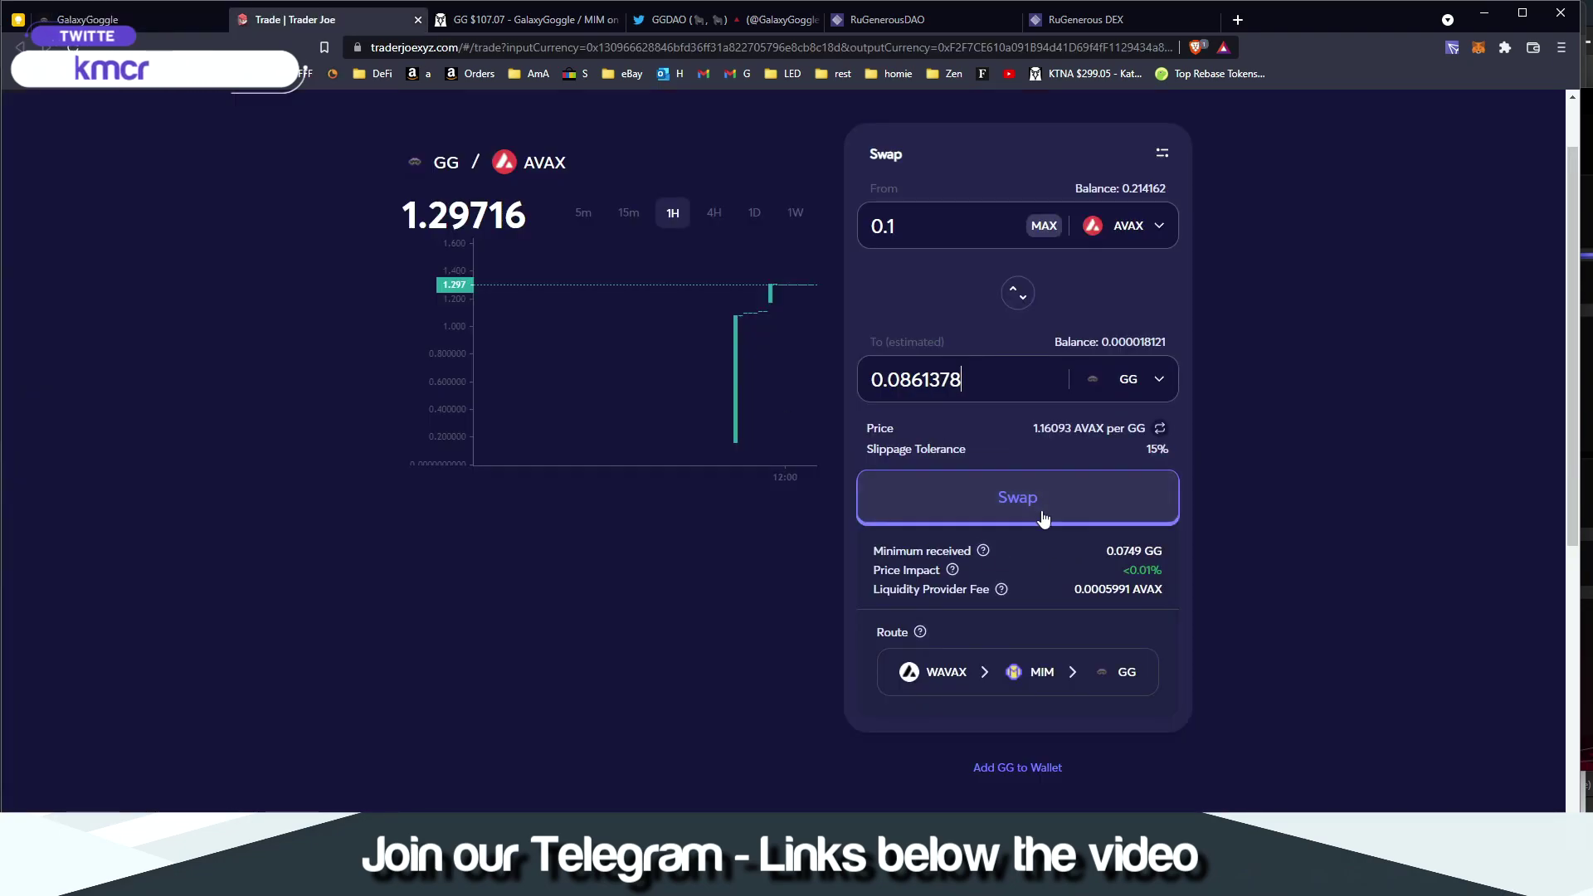
left_click(1007, 511)
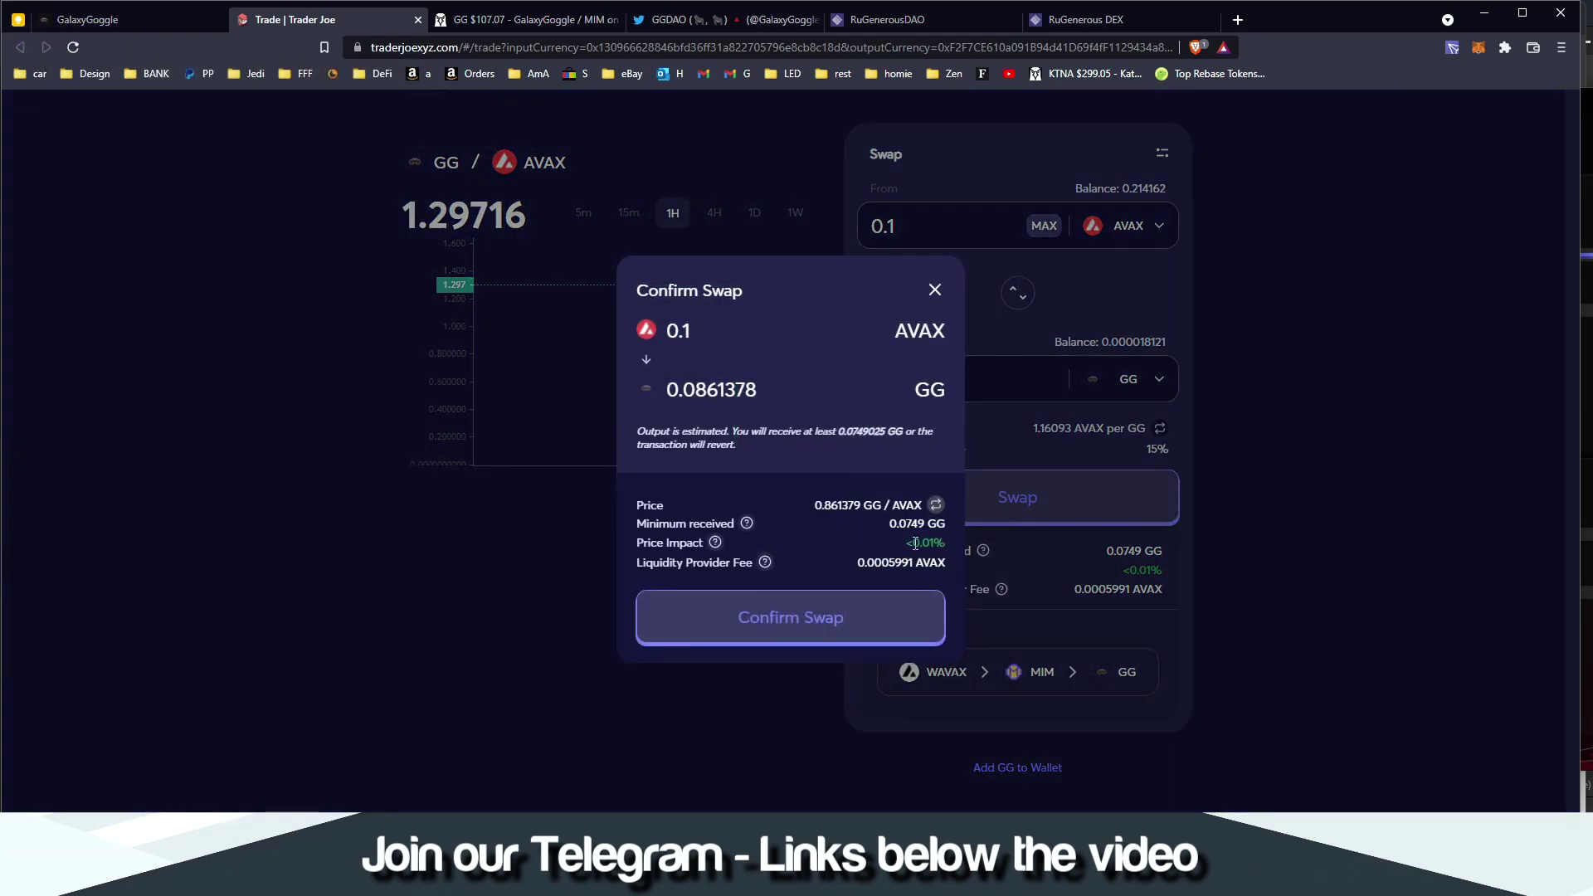
Step: Confirm the 0.1 AVAX to GG swap in the wallet and check the new 0.0860669 GG balance
left_click(786, 624)
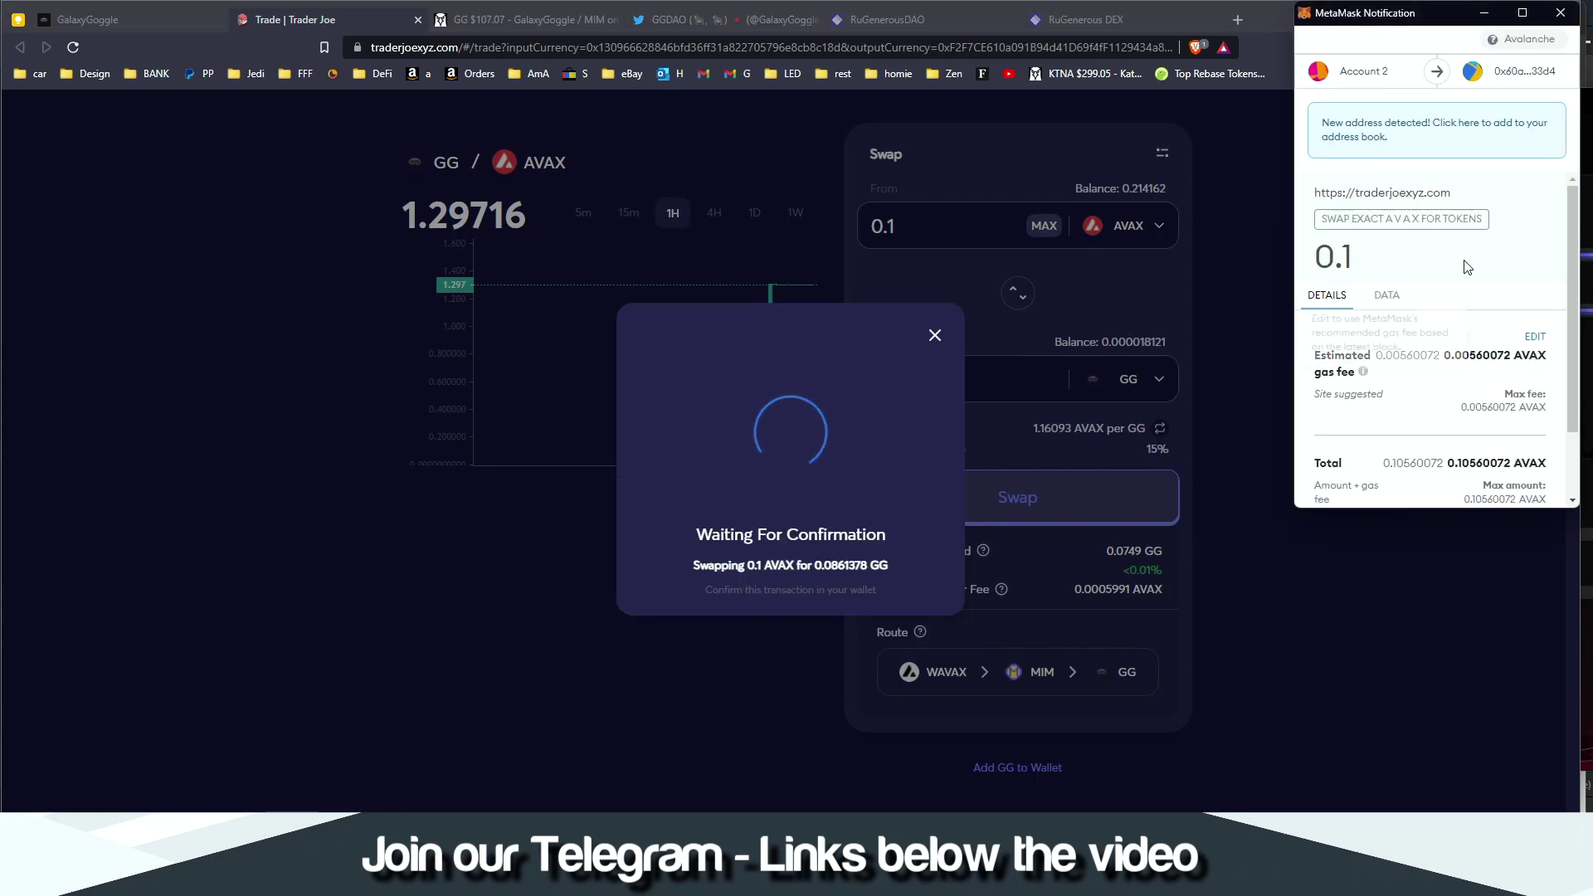
scroll(1477, 470, "down", 2)
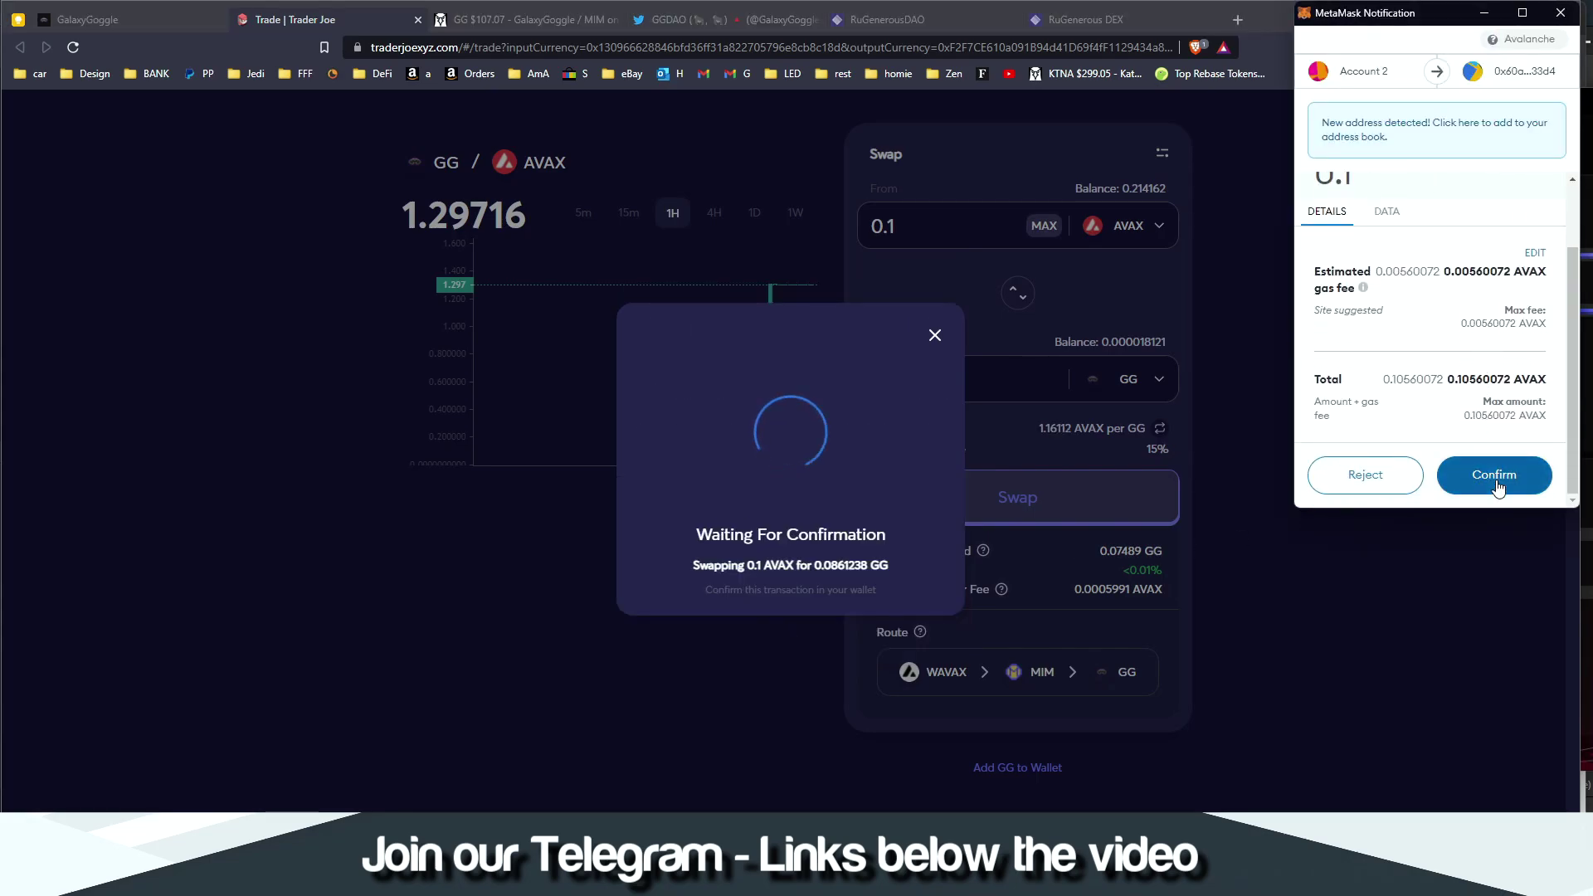
left_click(1499, 486)
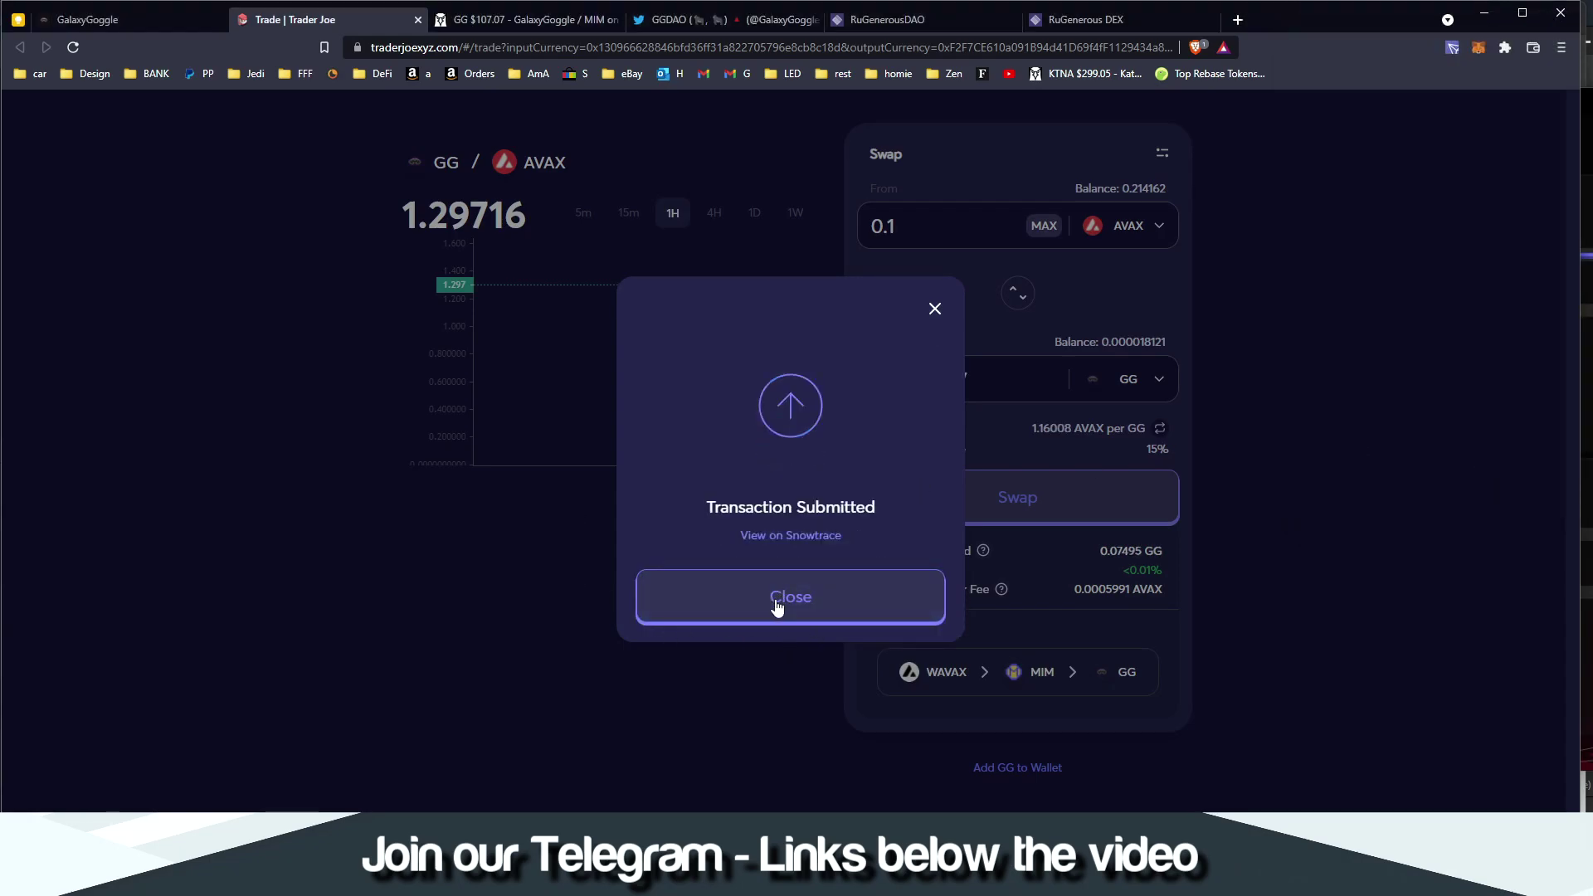
left_click(771, 598)
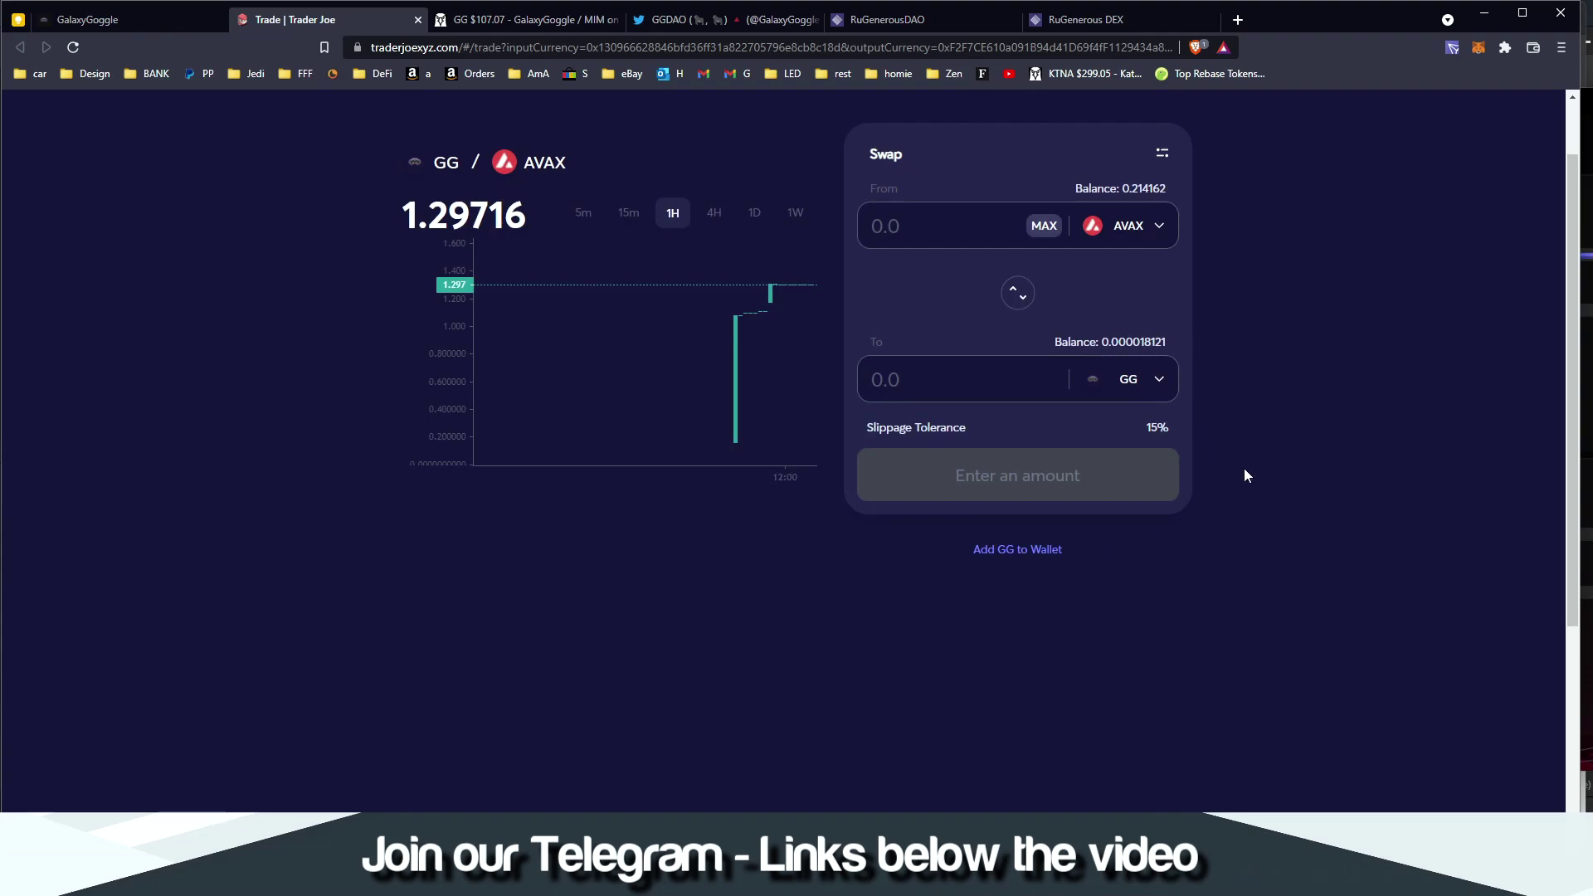
scroll(1184, 452, "up", 1)
left_click_drag(1169, 427, 1079, 425)
Step: Lower the swap slippage tolerance from 15% to 0.5%
double_click(1157, 511)
left_click(1162, 236)
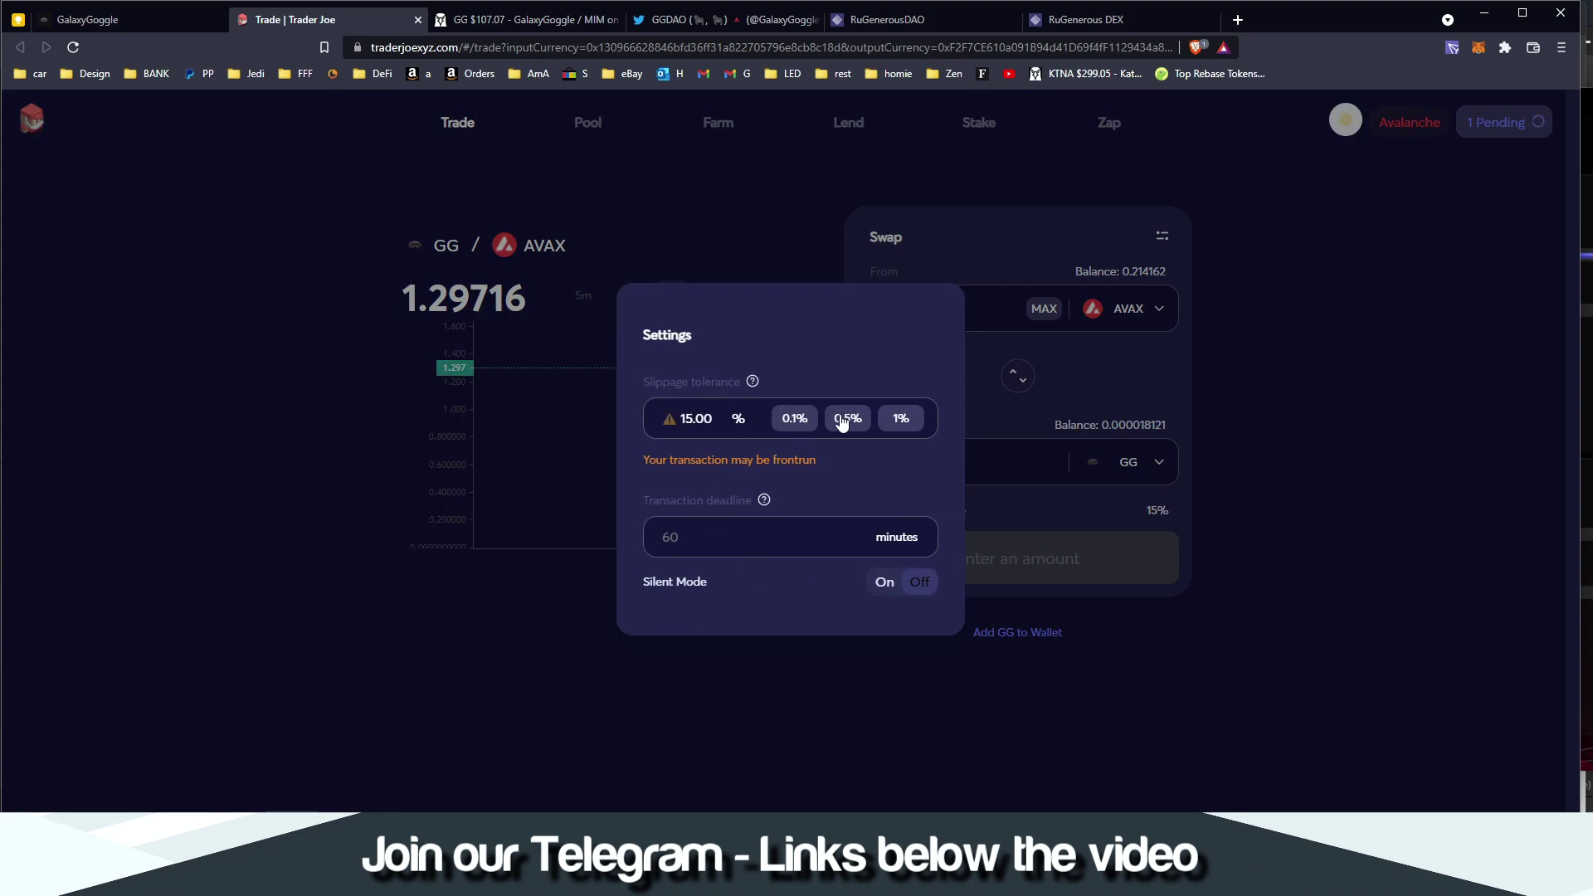
left_click(842, 419)
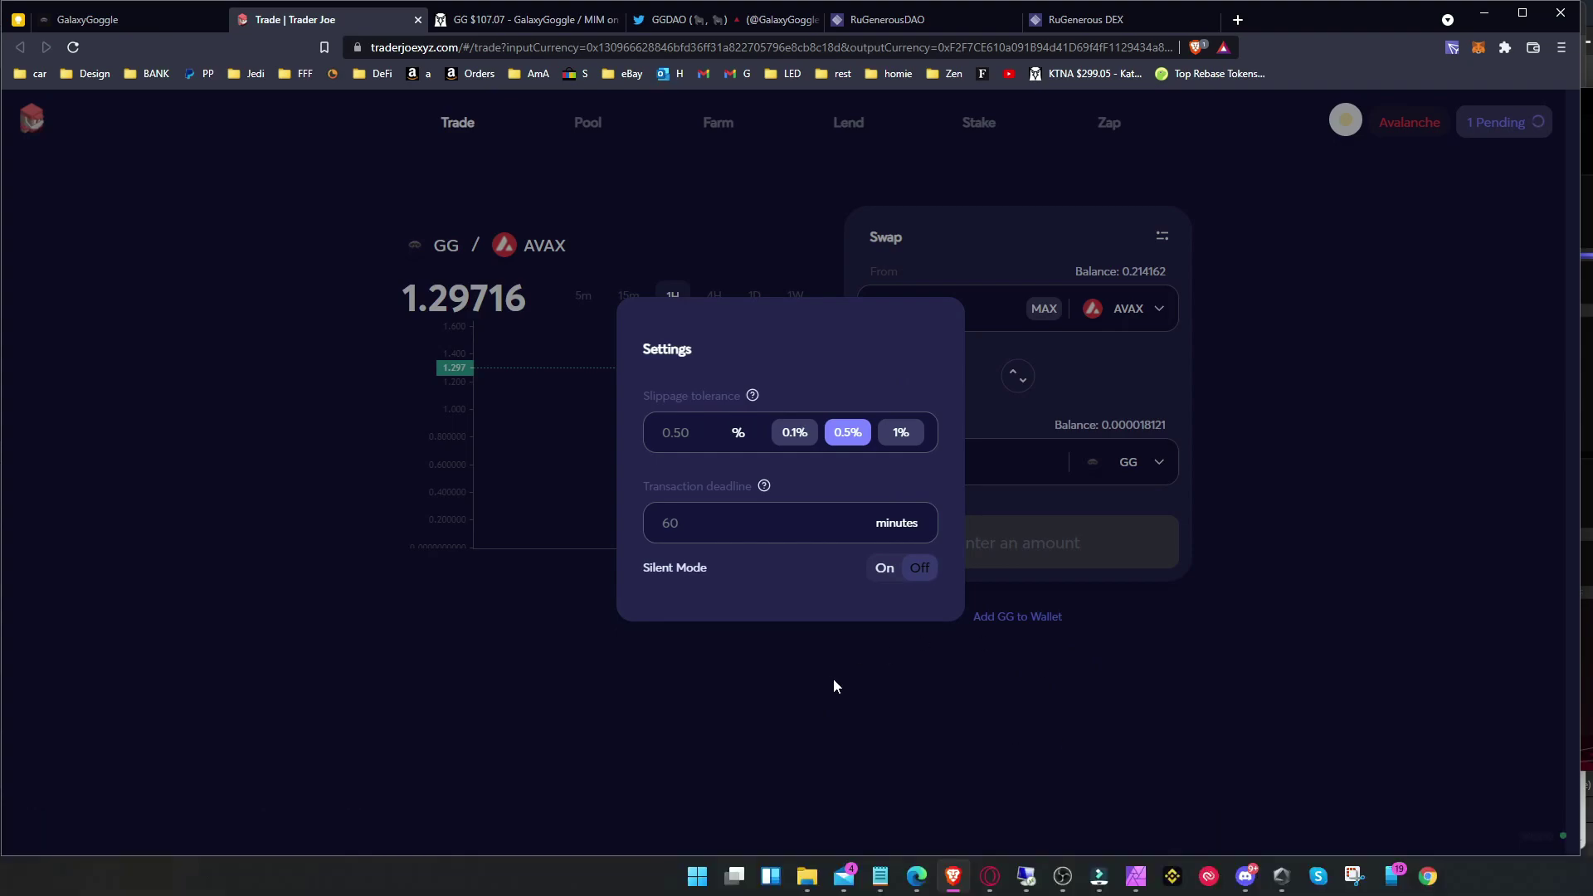
left_click(929, 678)
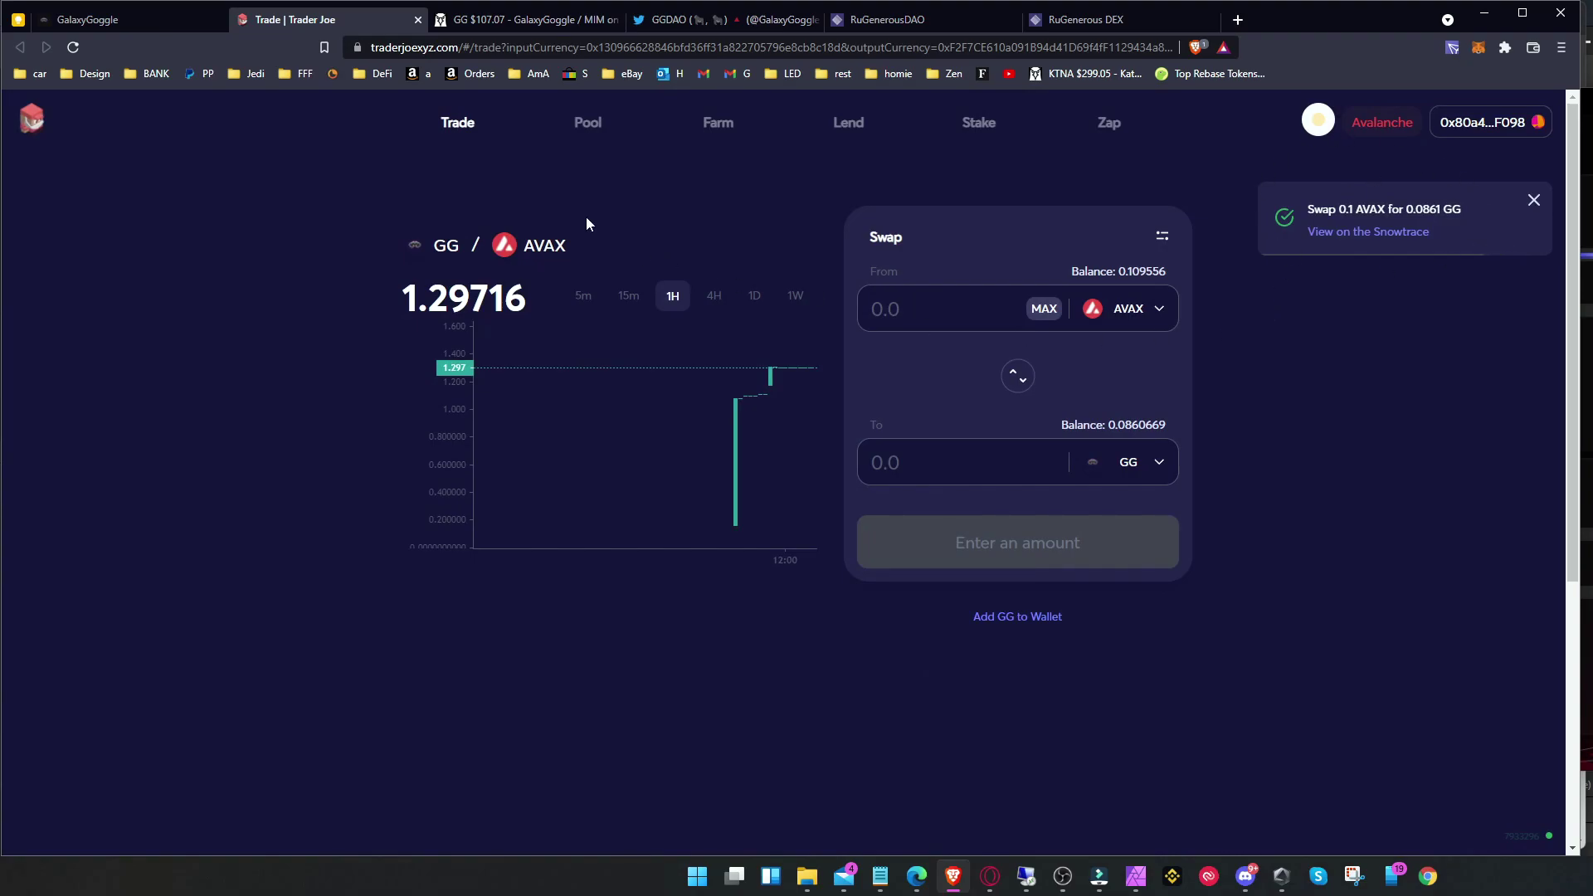
Step: Reload the GalaxyGoggle staking page so the GG balance updates from 0.0000 to 0.0860
left_click(93, 27)
left_click_drag(1168, 515, 1207, 514)
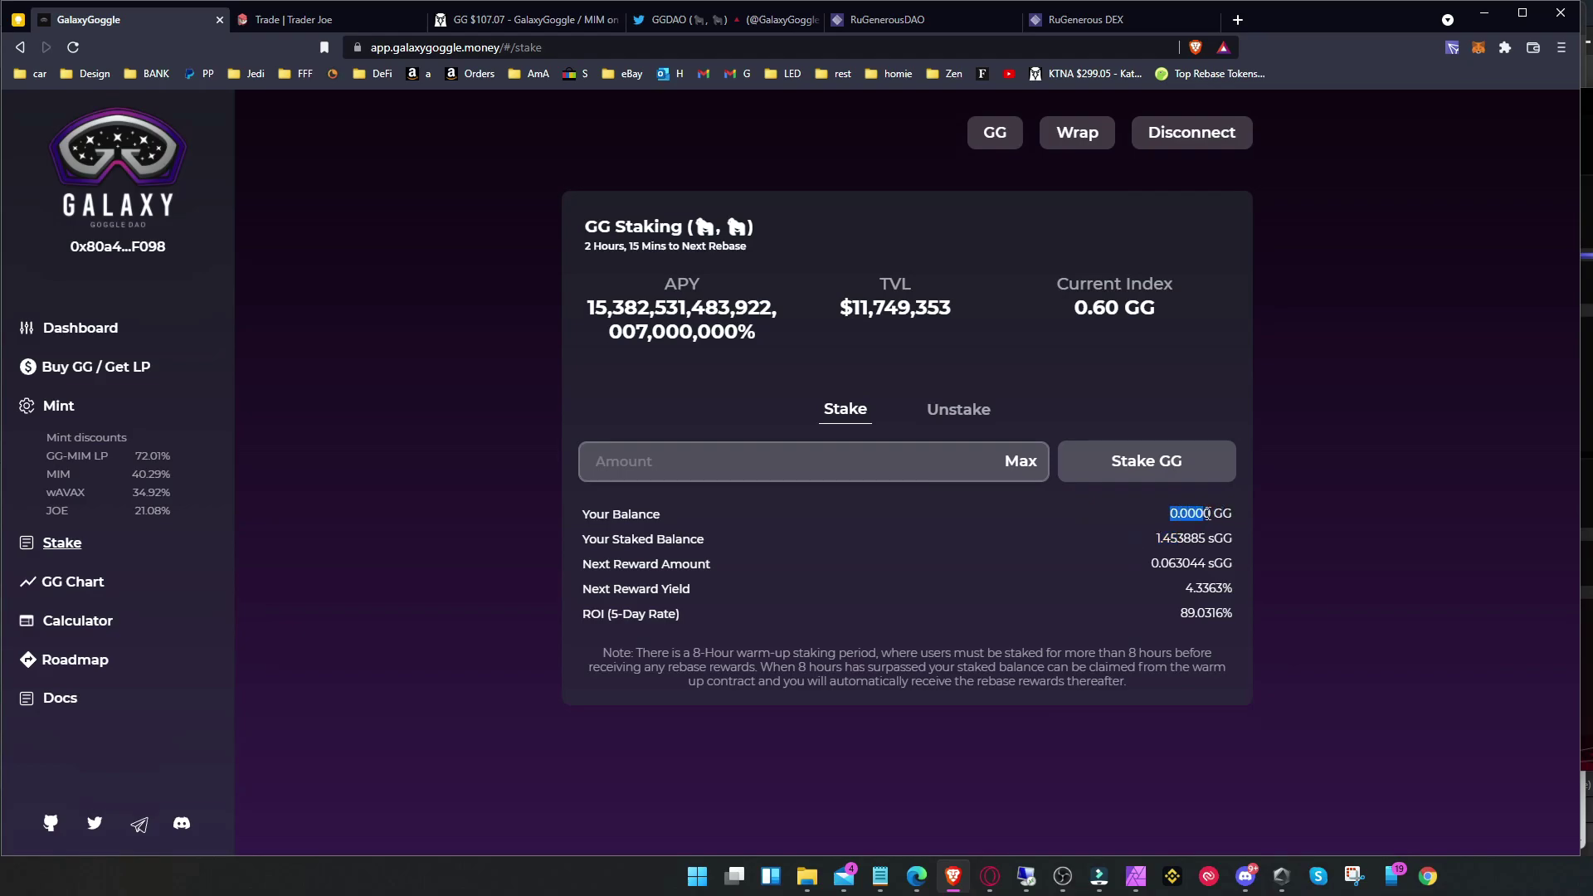
left_click(1217, 513)
left_click(74, 47)
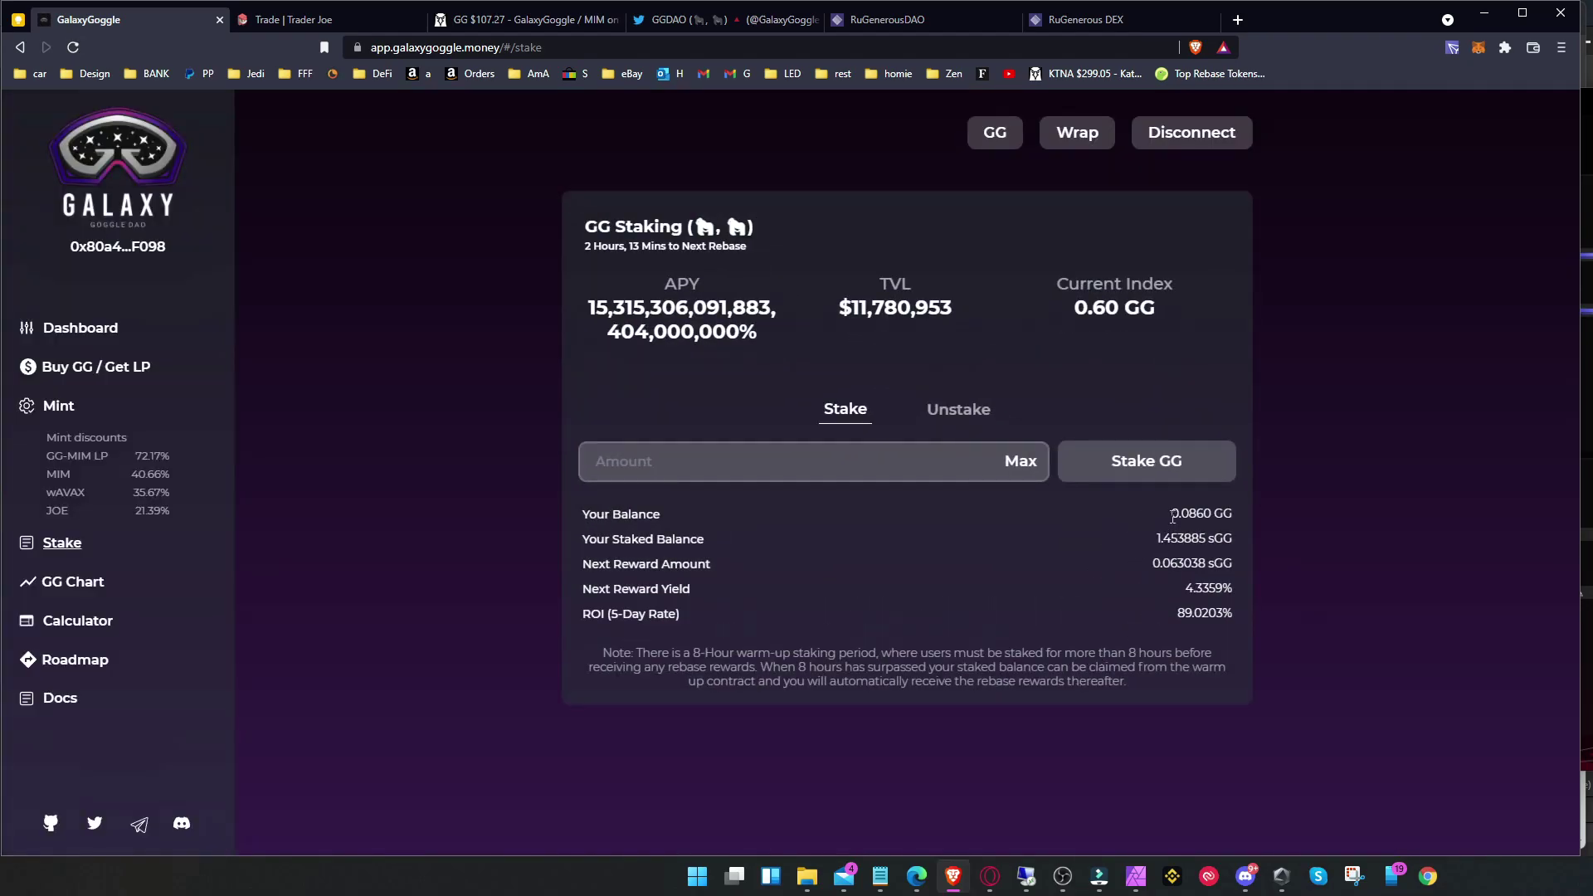
double_click(1173, 516)
Step: Stake the full 0.0860 GG balance using Max and approve the transaction in the wallet
left_click(1023, 466)
left_click(1141, 466)
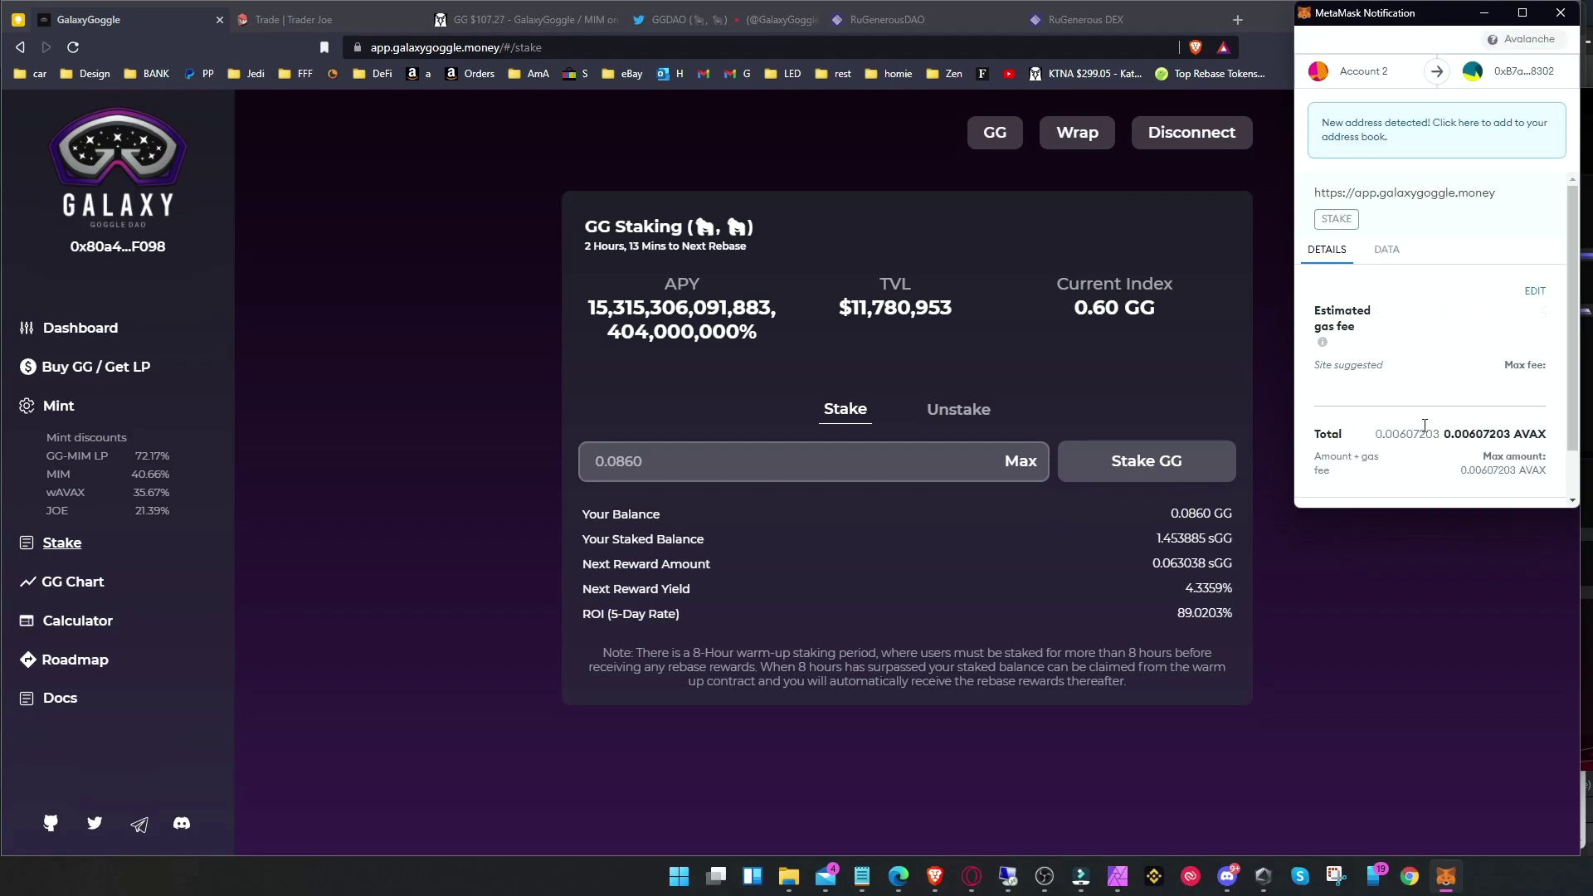
scroll(1443, 348, "down", 1)
left_click(1494, 471)
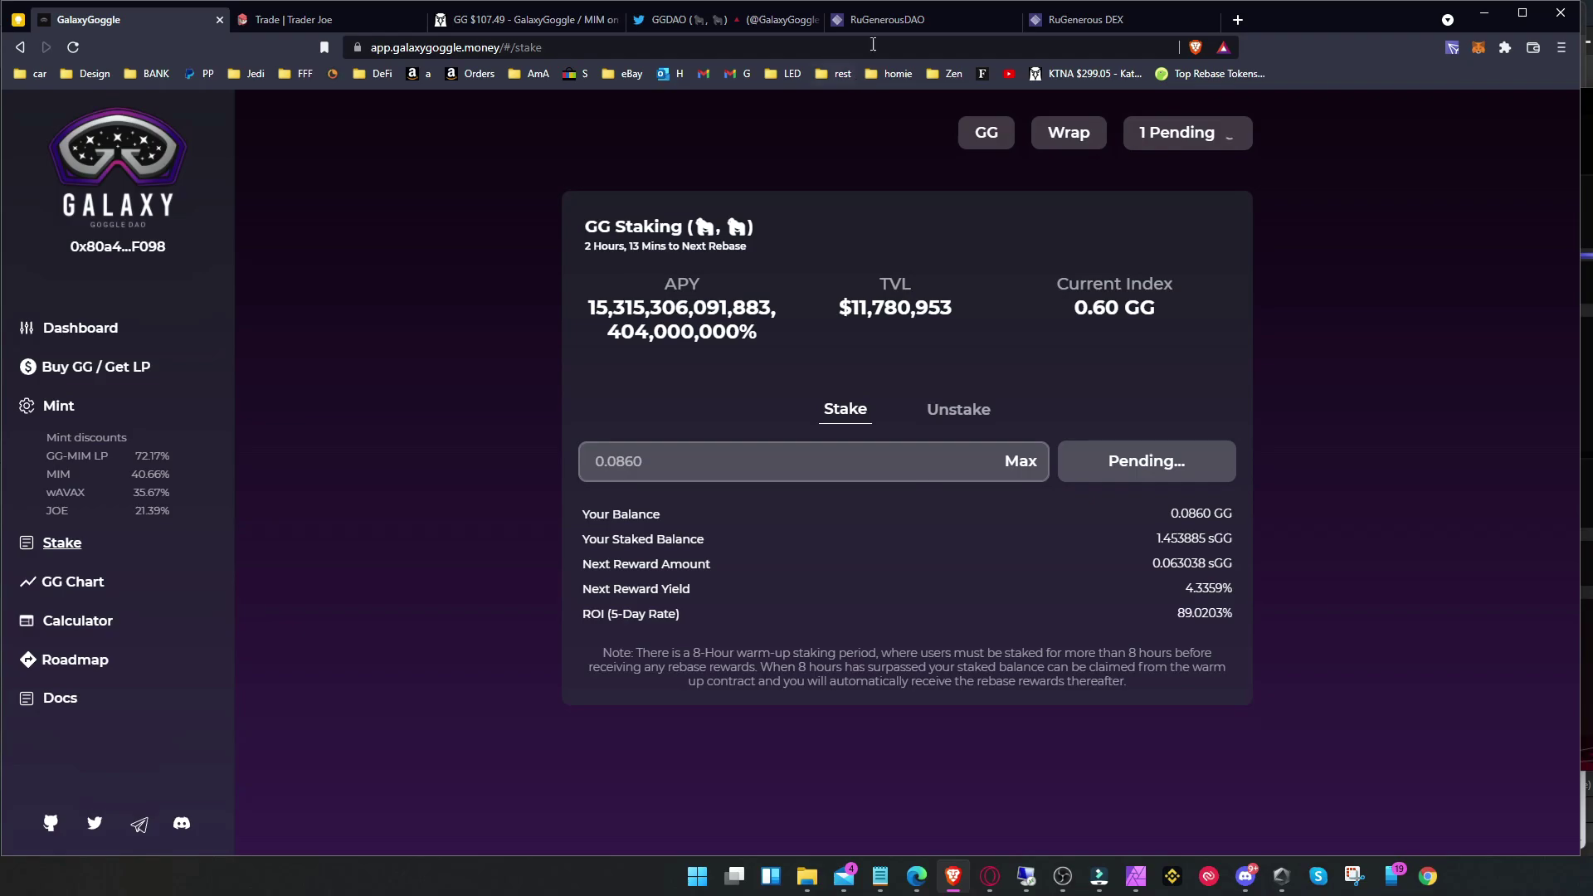
left_click(883, 19)
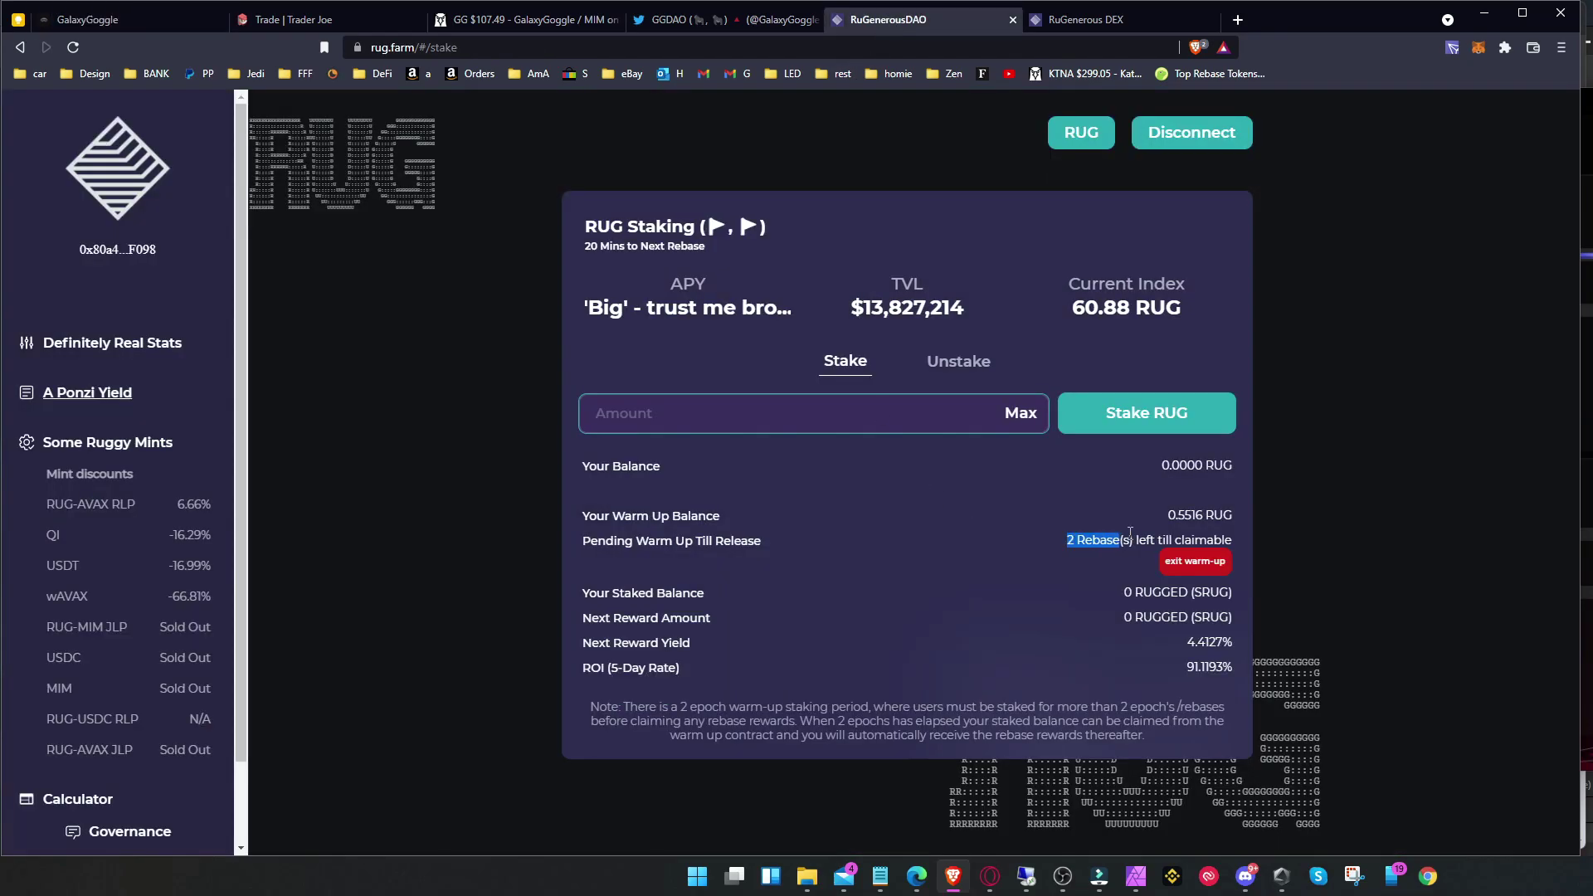
left_click_drag(1130, 534, 1230, 540)
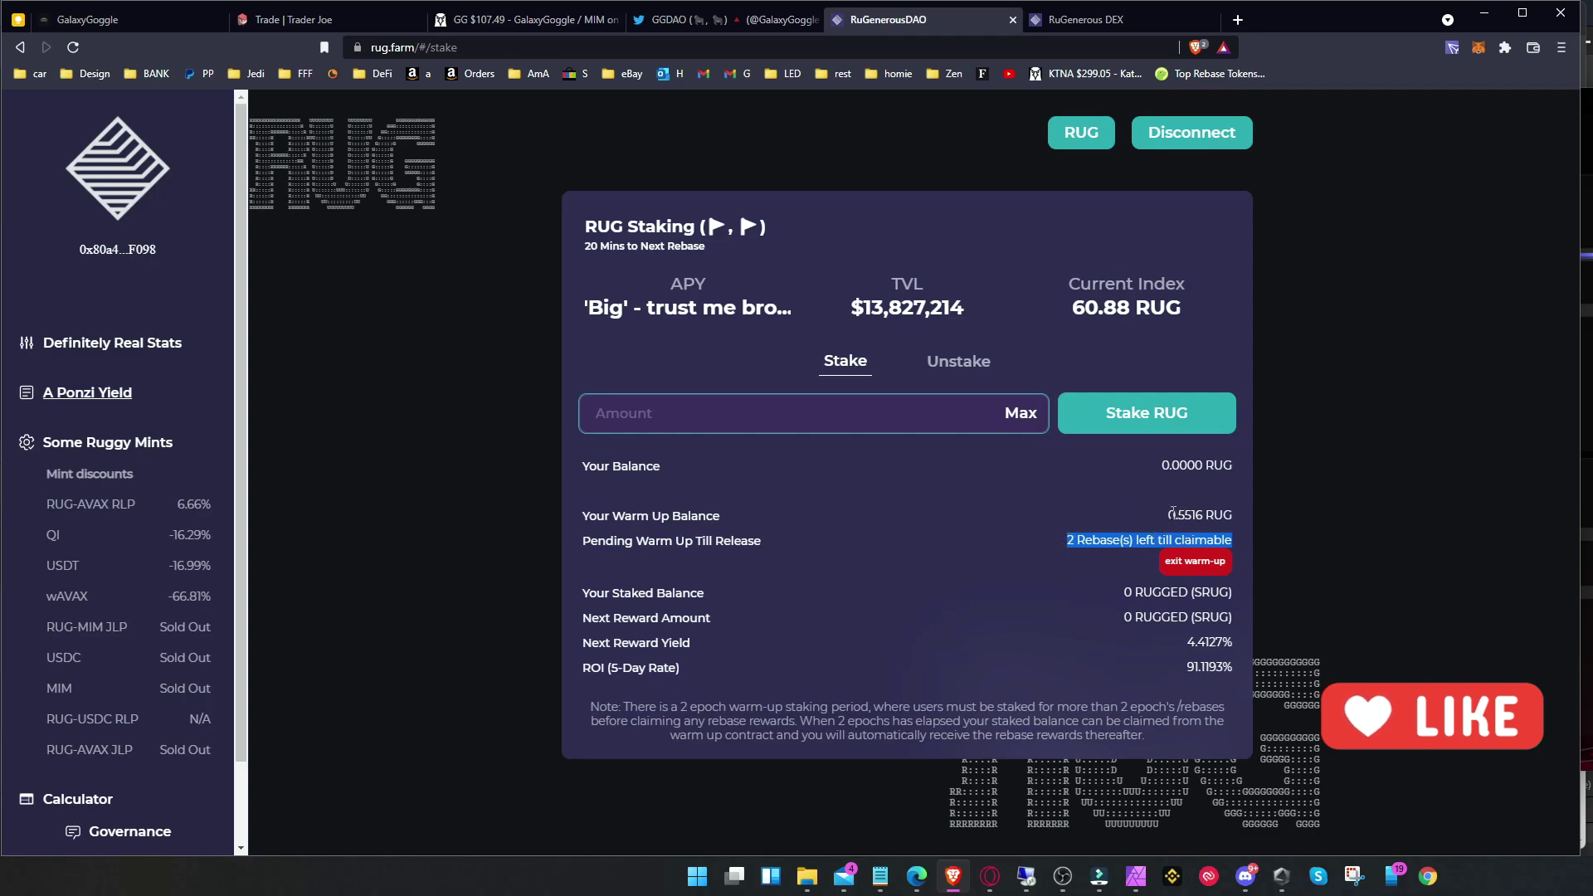
left_click(125, 19)
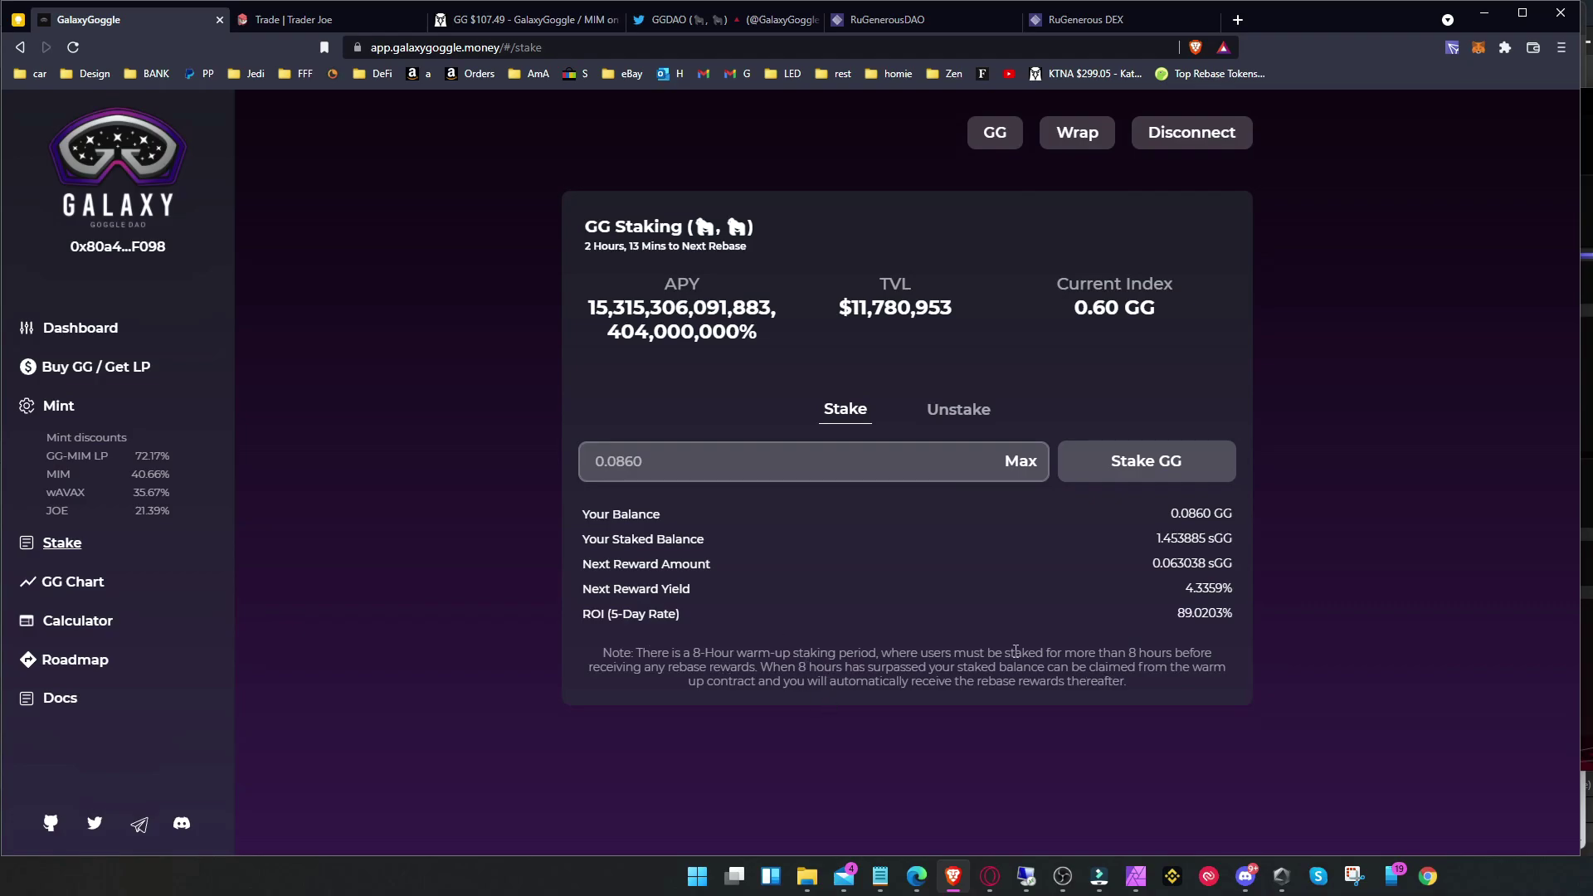
Step: Note the 8-hour warm-up requirement, then go to the RuGenerousDAO staking page
left_click_drag(929, 652, 761, 667)
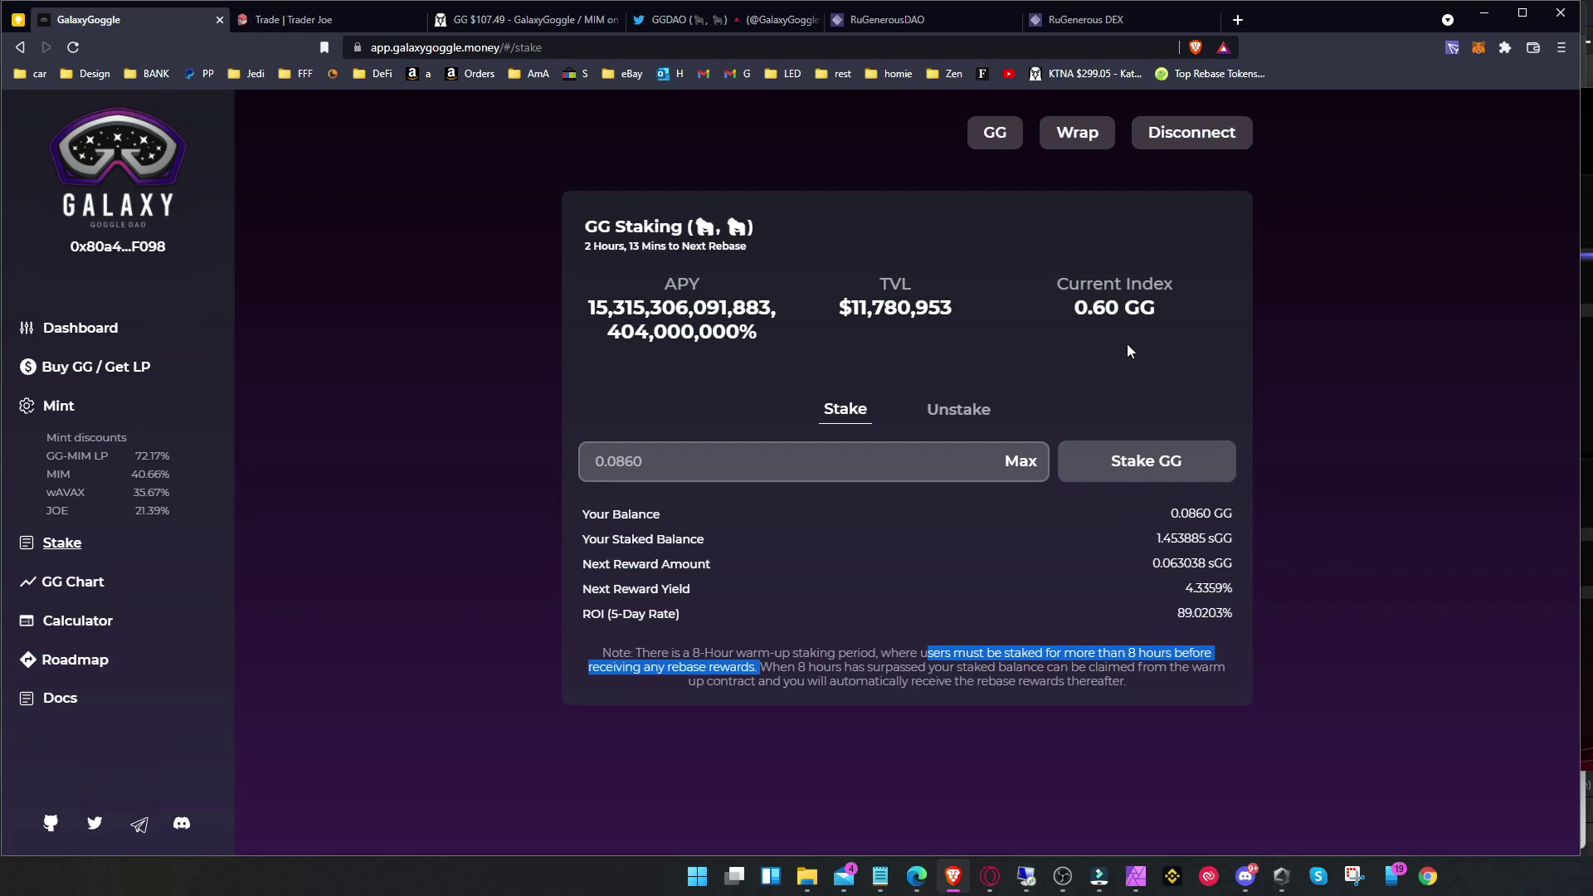
left_click(884, 19)
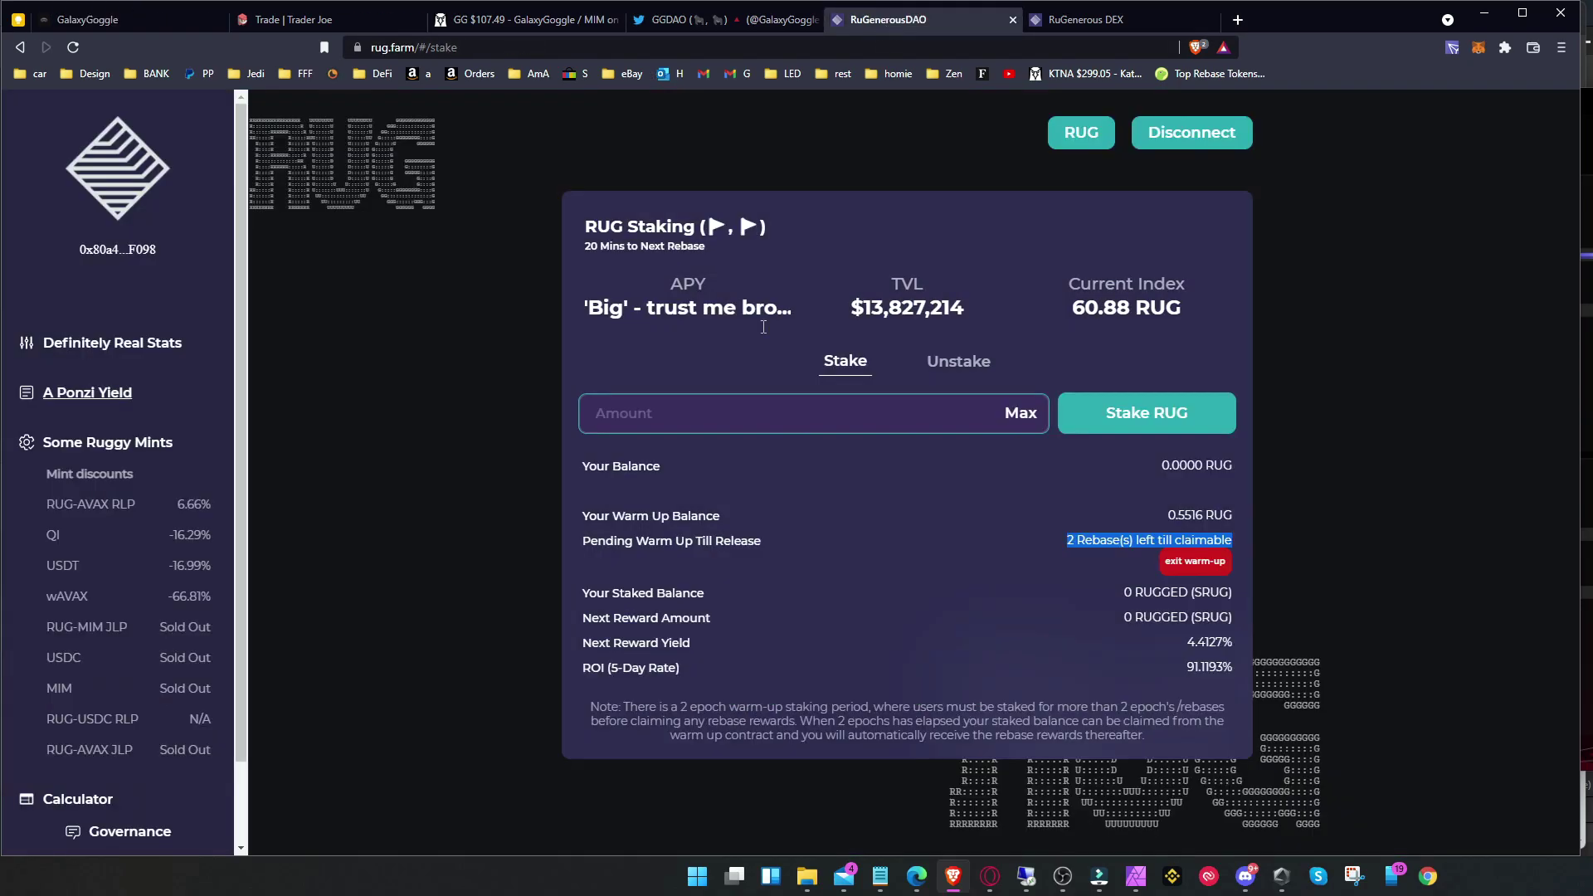
Step: Note the minutes remaining until the next rebase on rug.farm
mouse_move(623, 246)
left_mouse_down()
mouse_move(587, 247)
mouse_move(628, 248)
left_mouse_up()
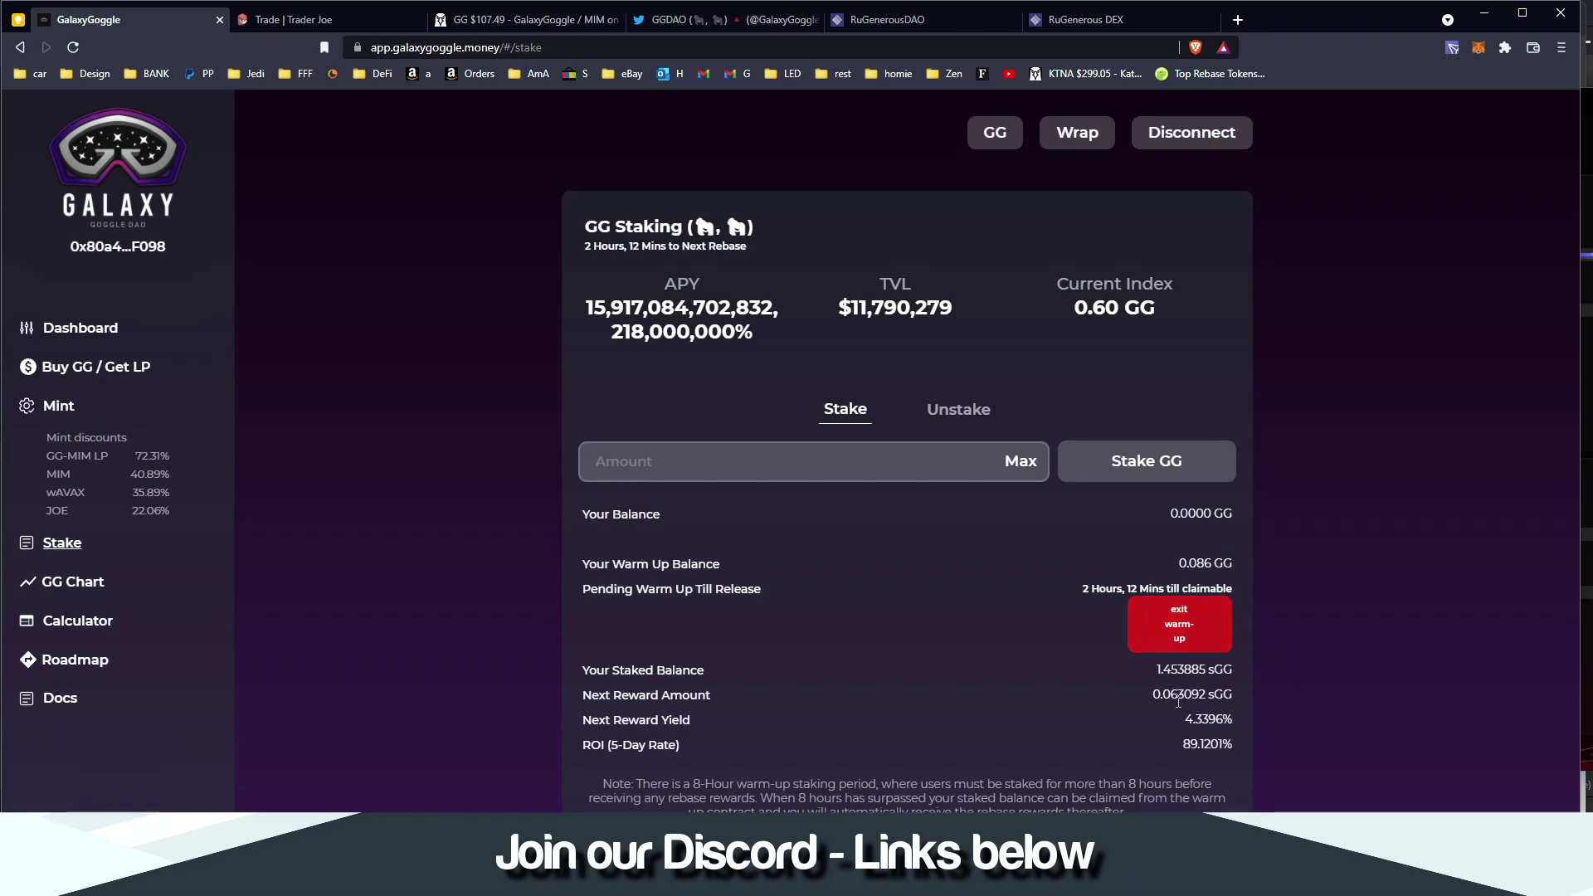
double_click(1162, 672)
left_click_drag(1152, 696, 1204, 695)
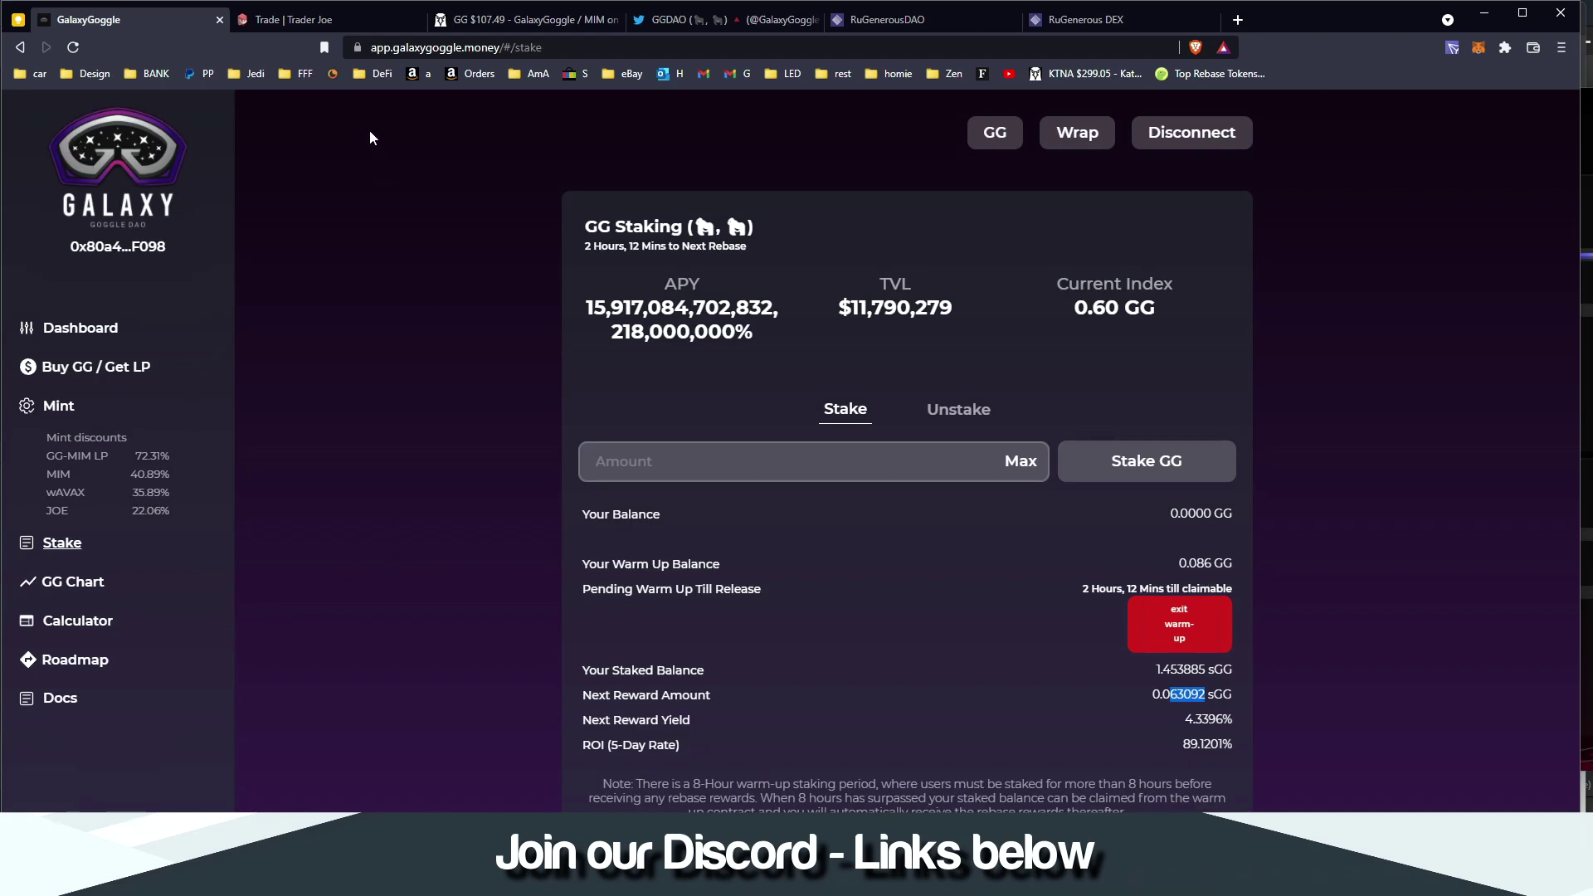
left_click(378, 74)
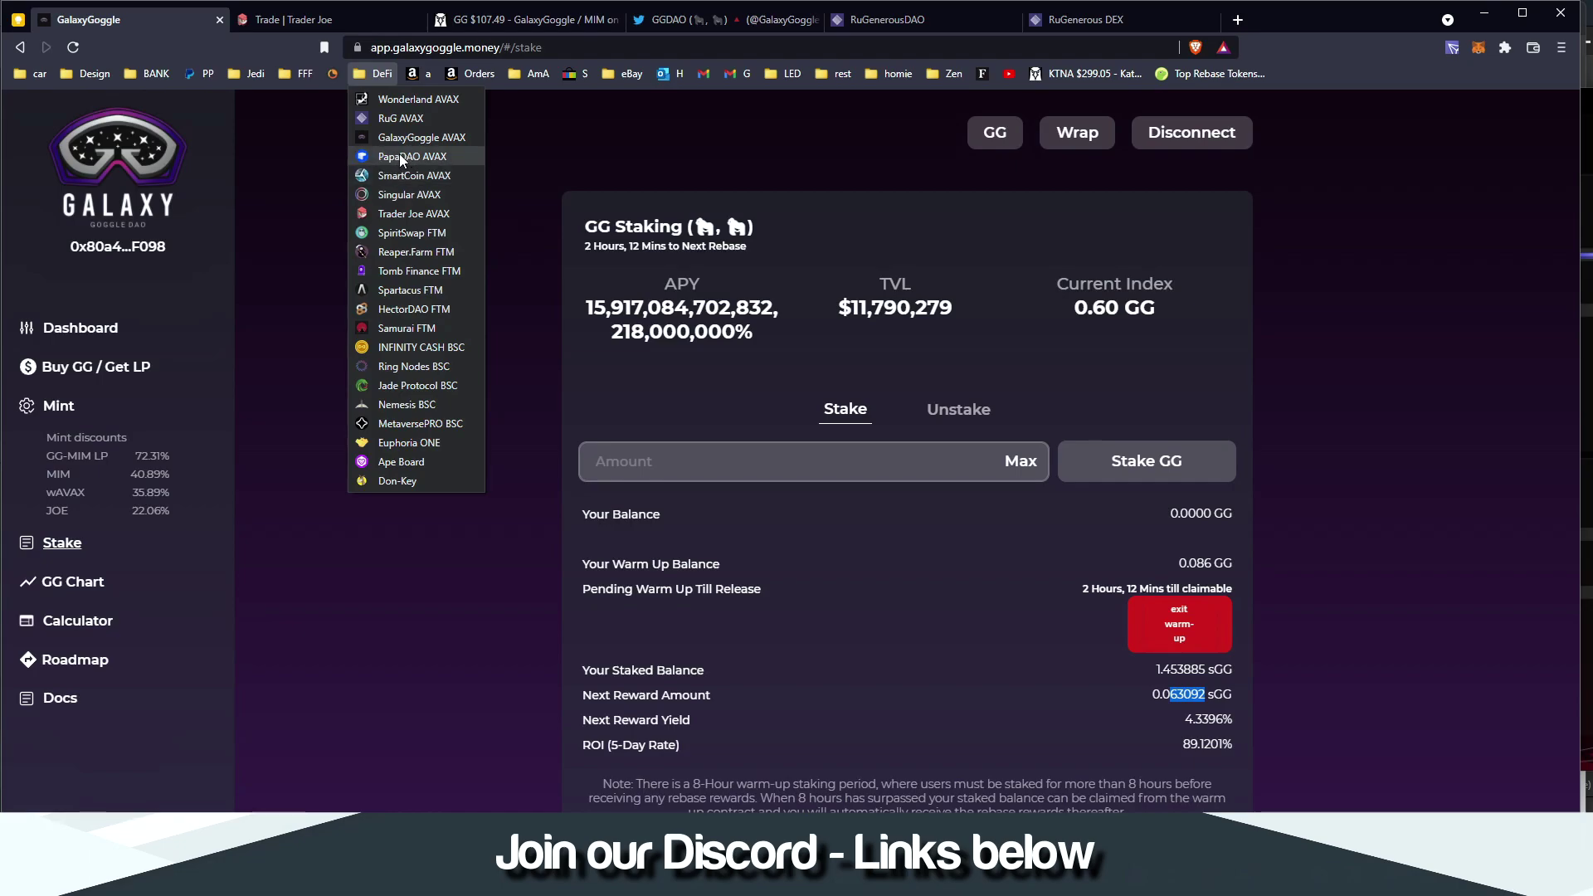
left_click(296, 363)
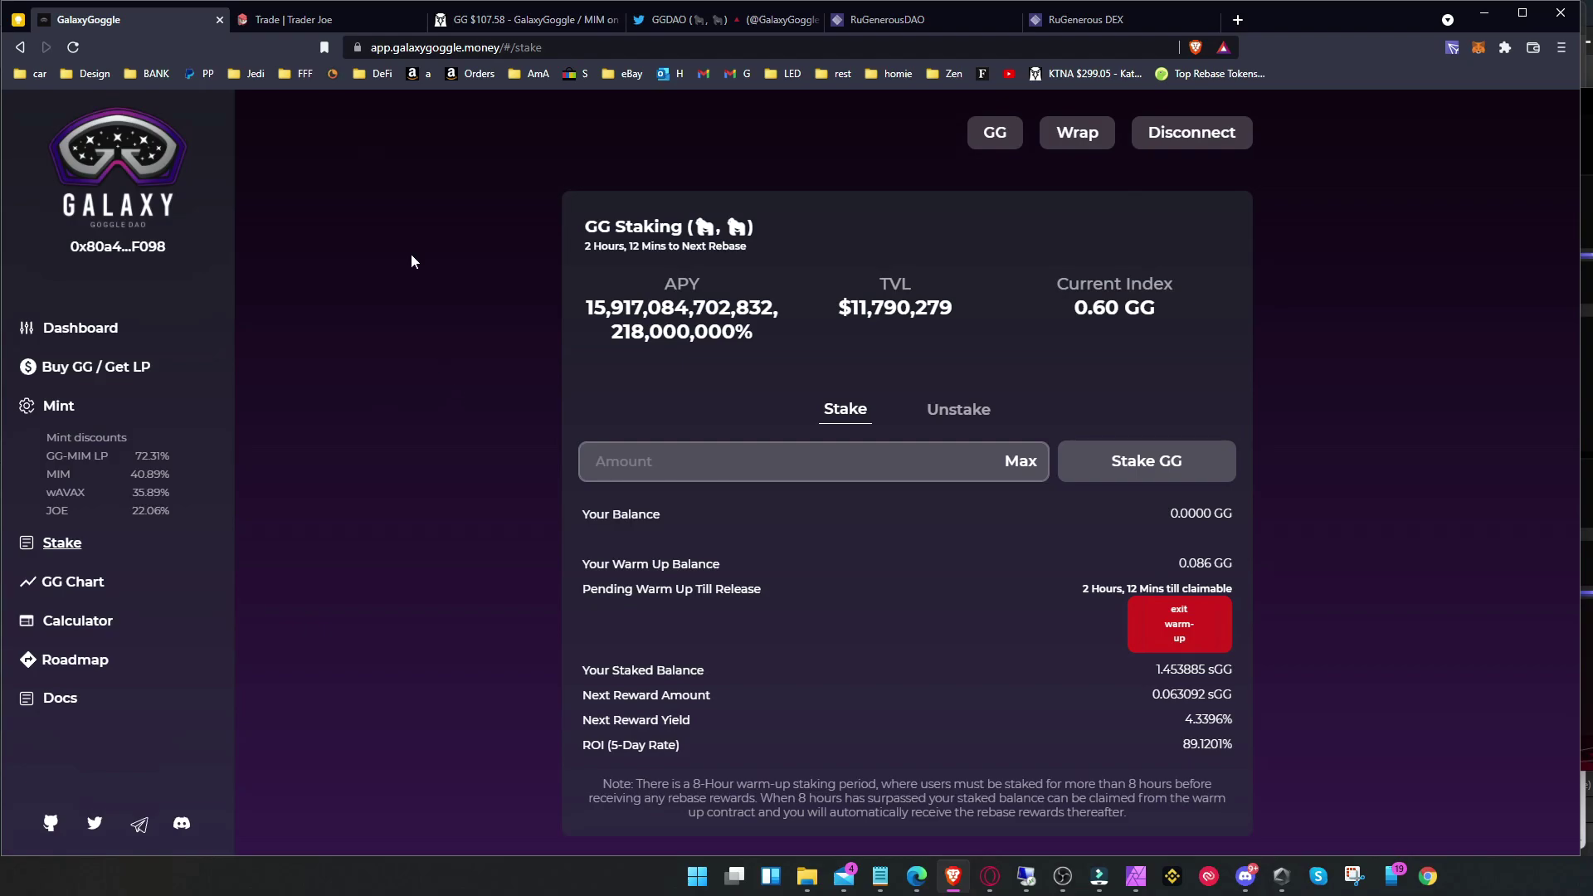
left_click(381, 73)
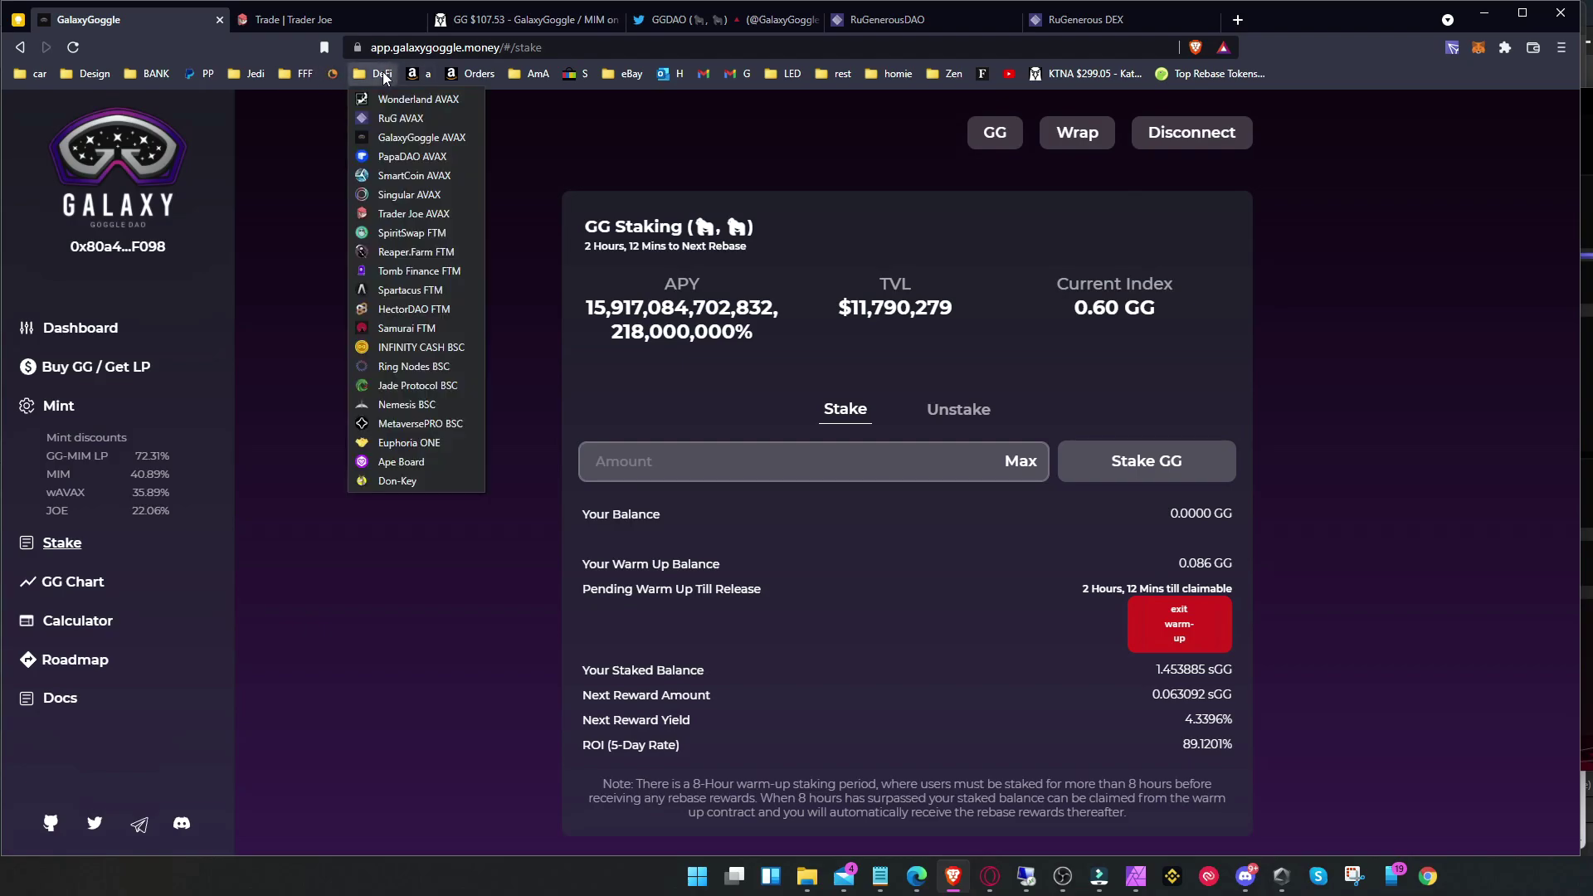
left_click(382, 73)
left_click(382, 73)
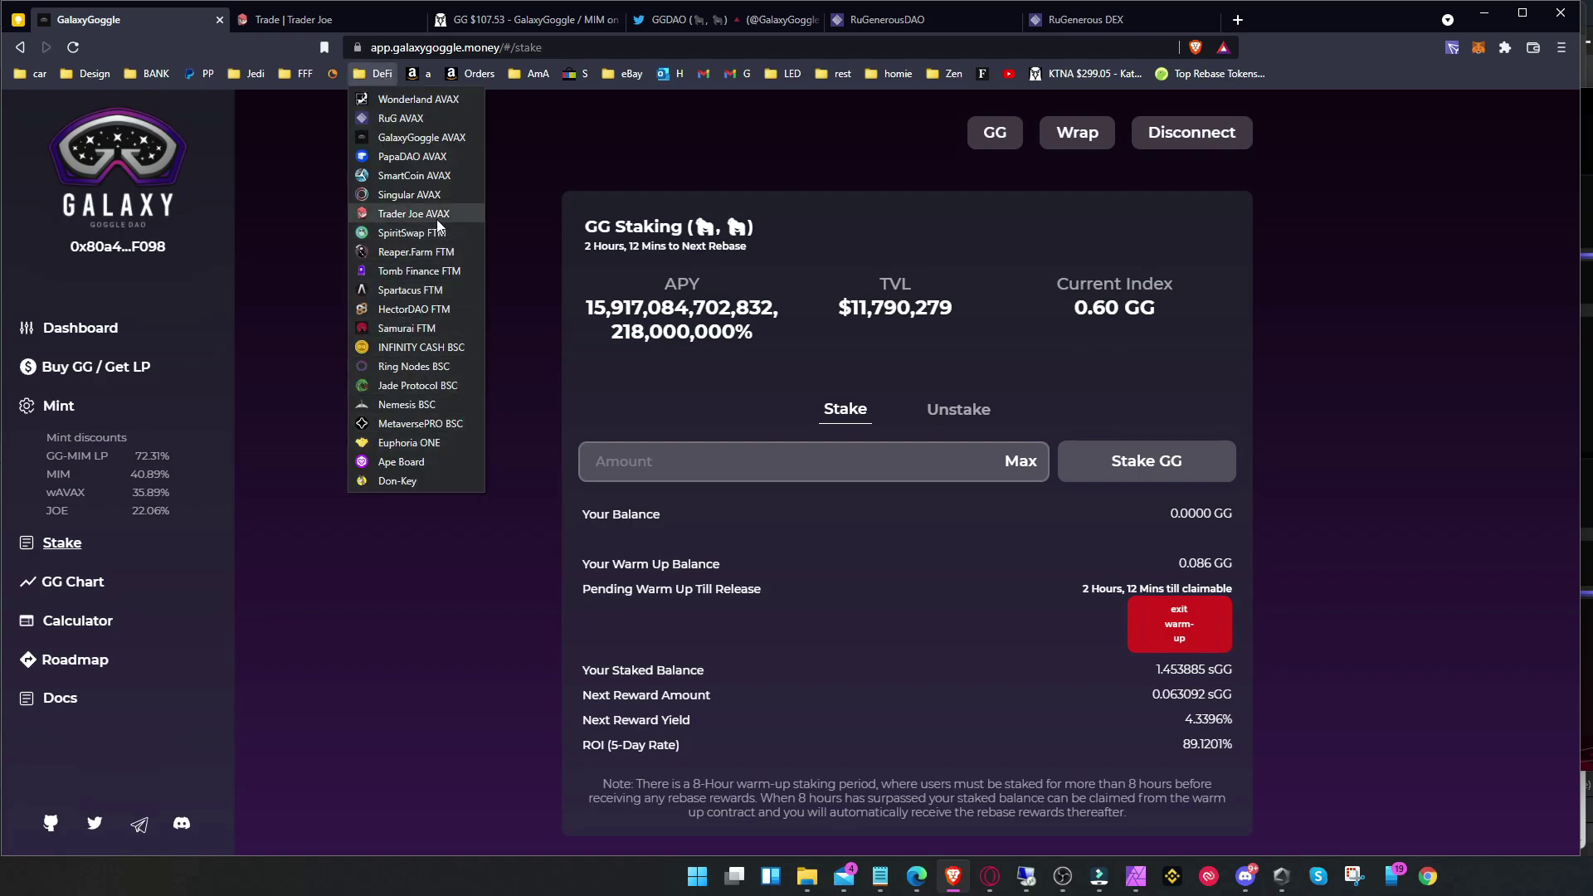
left_click(543, 154)
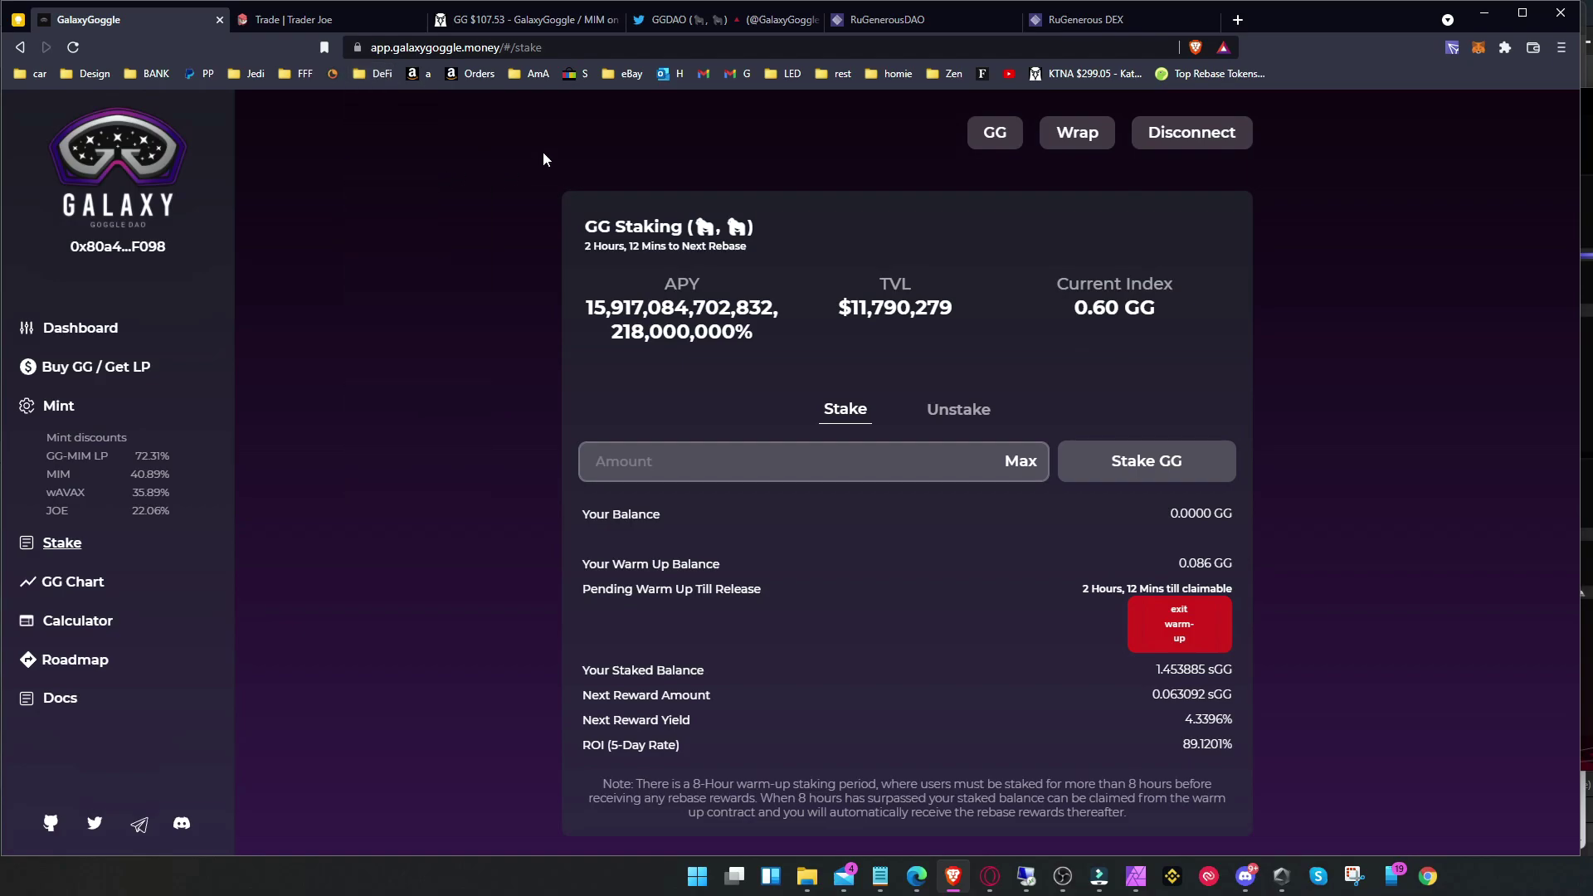